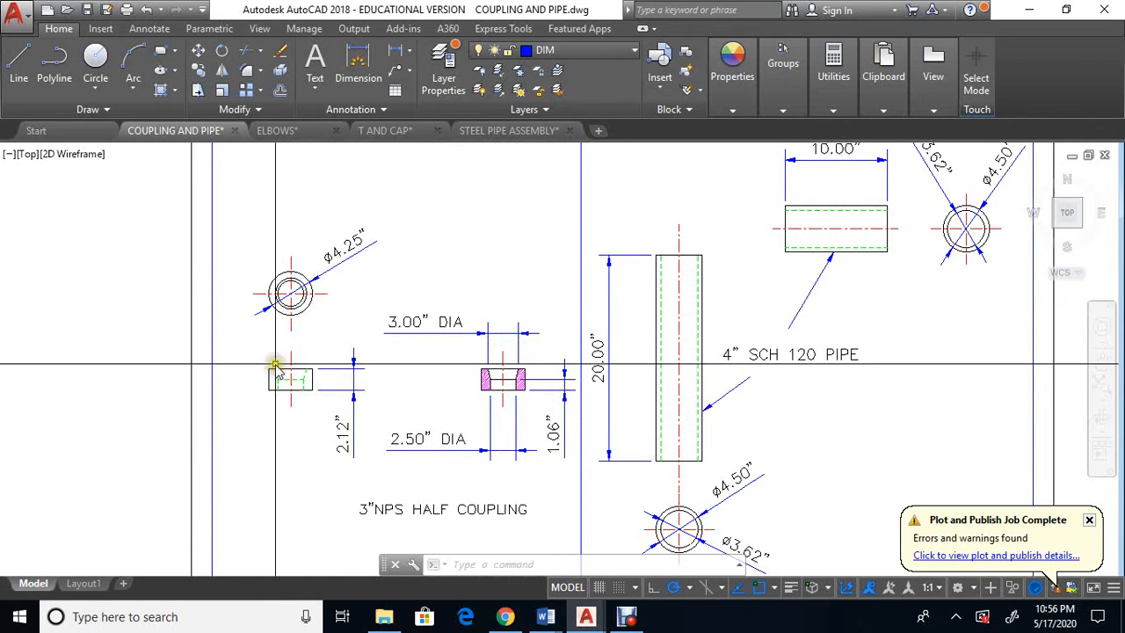
# Examine the half coupling views and the 10.00" and 20.00" pipe views with their dimensions.
pyautogui.scroll(2, 495, 371)
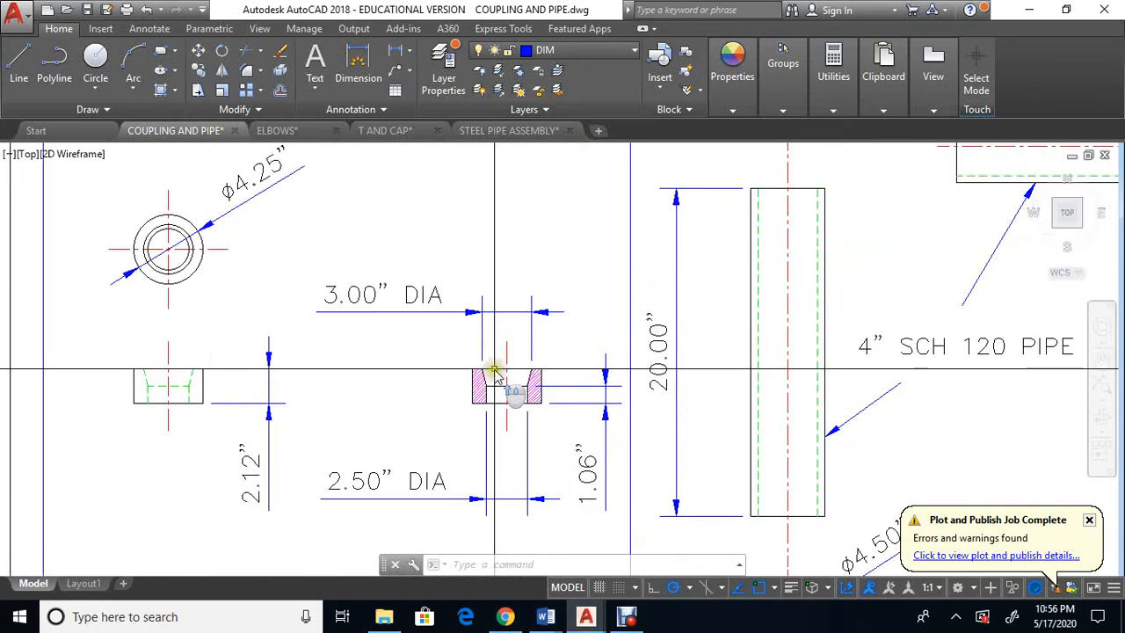
pyautogui.scroll(3, 495, 371)
pyautogui.scroll(-1, 557, 427)
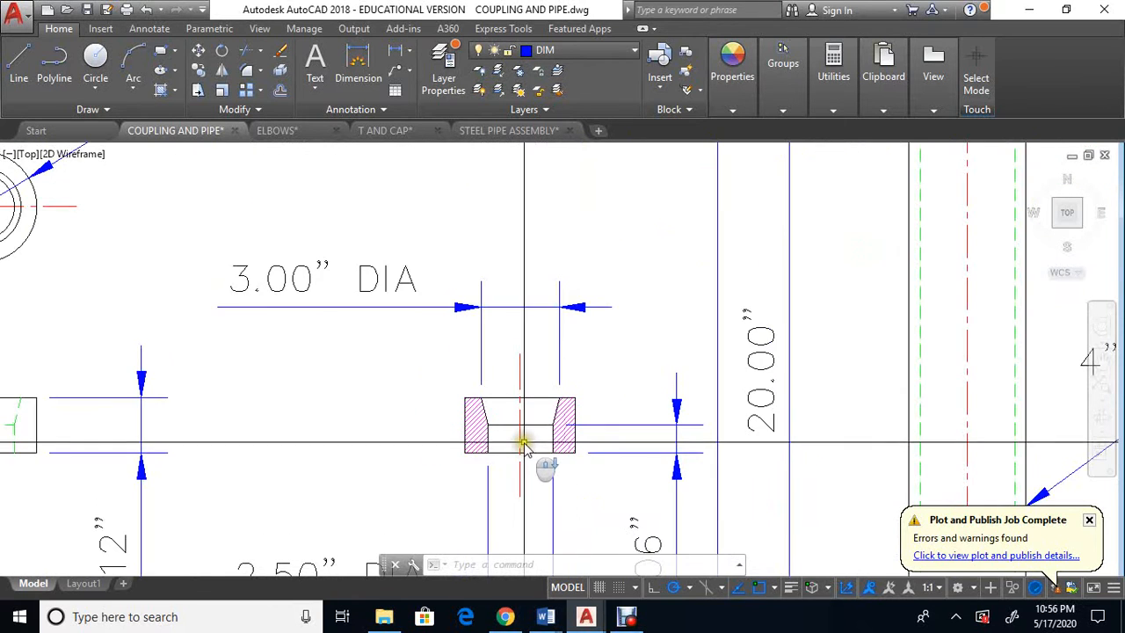
pyautogui.scroll(-3, 493, 334)
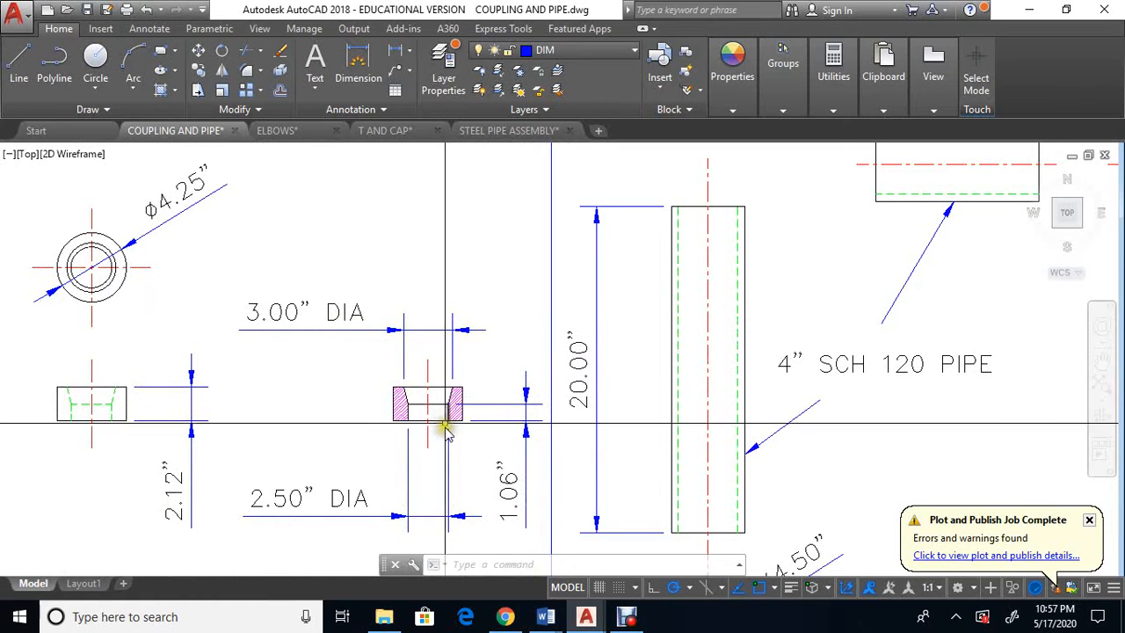
pyautogui.scroll(-3, 694, 475)
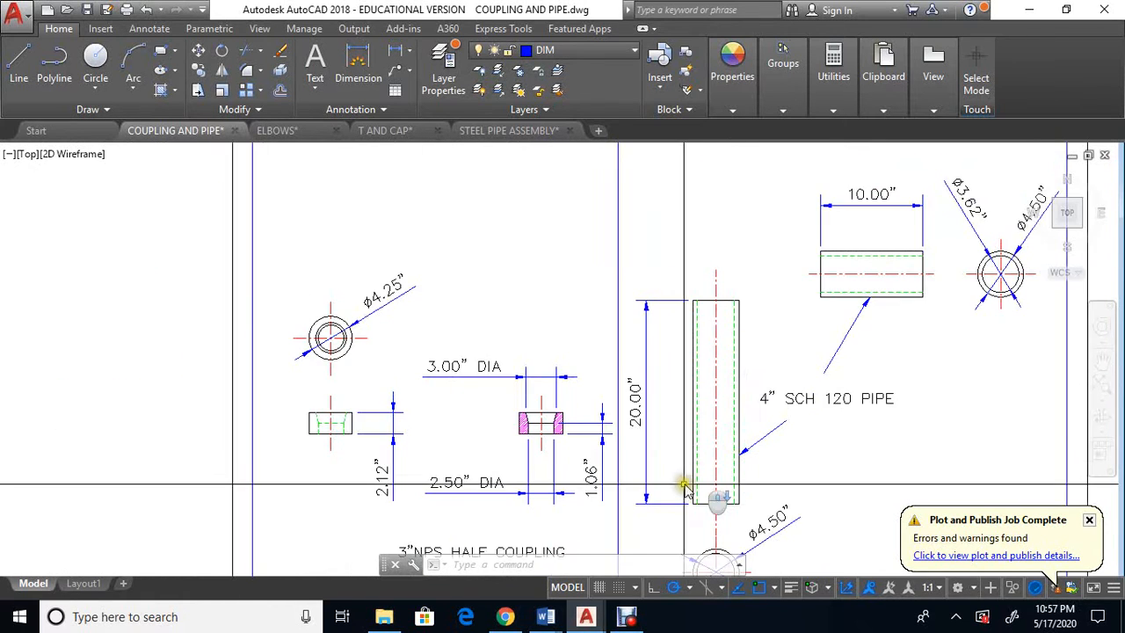
pyautogui.moveTo(525, 448); pyautogui.dragTo(445, 423, button='middle')
pyautogui.moveTo(698, 386); pyautogui.dragTo(657, 510, button='middle')
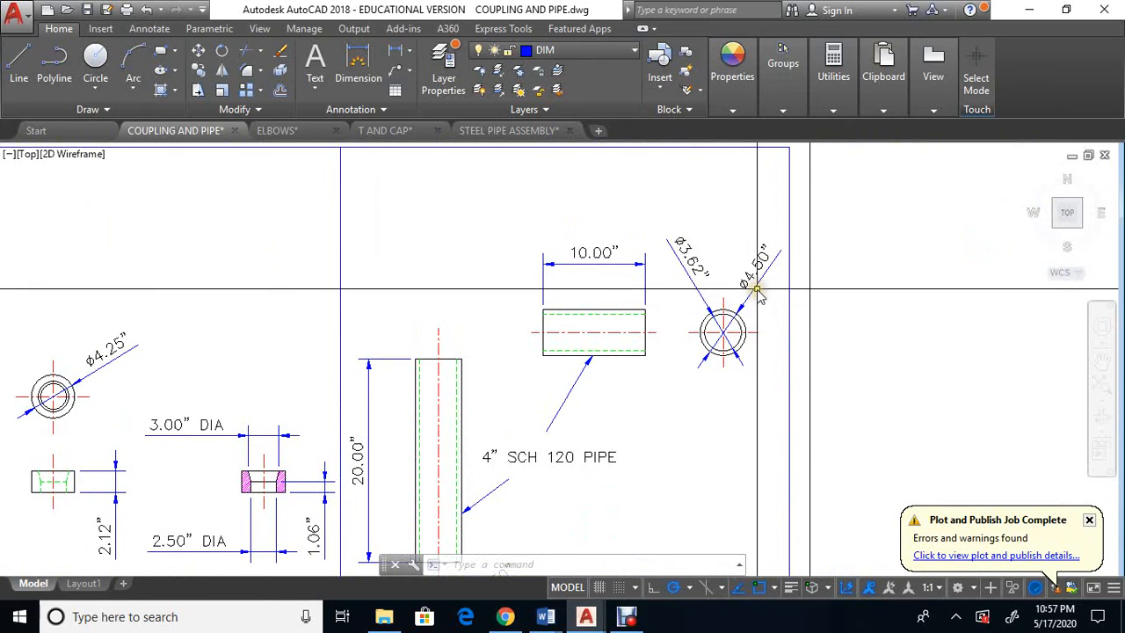
pyautogui.scroll(2, 756, 290)
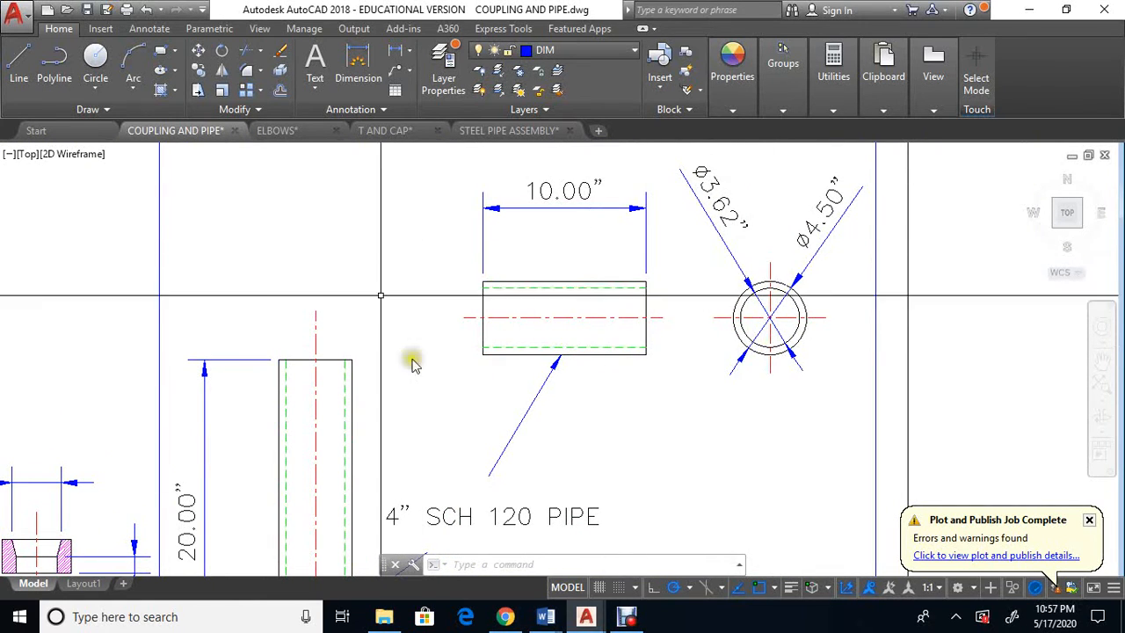
pyautogui.scroll(-2, 446, 406)
pyautogui.moveTo(446, 406)
pyautogui.mouseDown(button='middle')
pyautogui.moveTo(457, 296)
pyautogui.moveTo(440, 264)
pyautogui.mouseUp(button='middle')
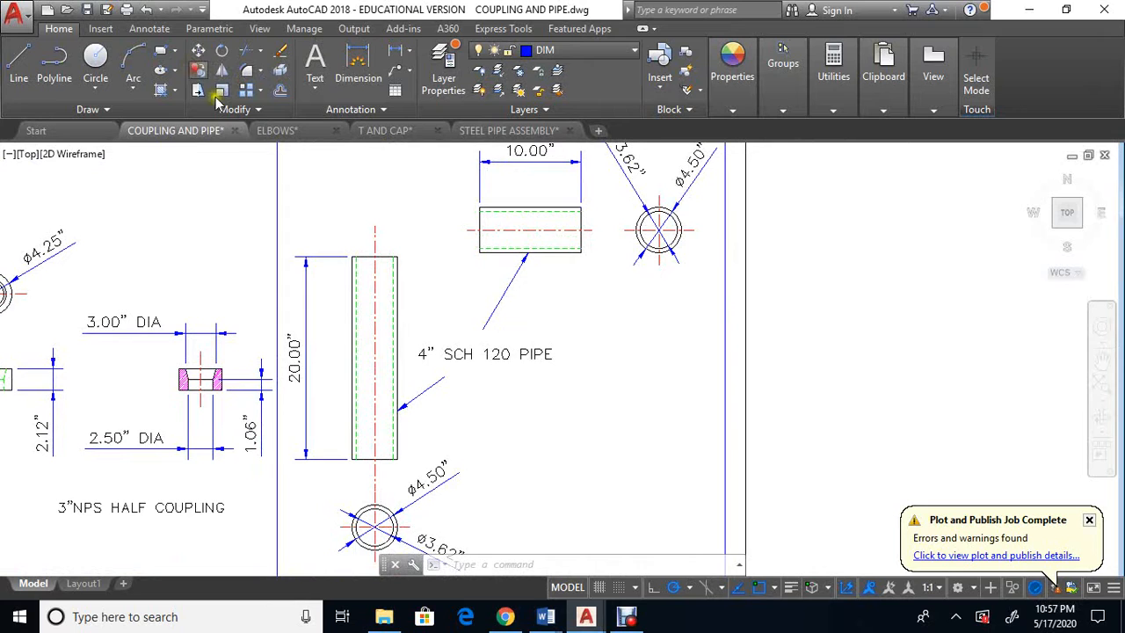
# Copy the horizontal 10.00" pipe view, with its hidden lines and centerline, to the empty area outside the drawing border.
pyautogui.click(624, 258)
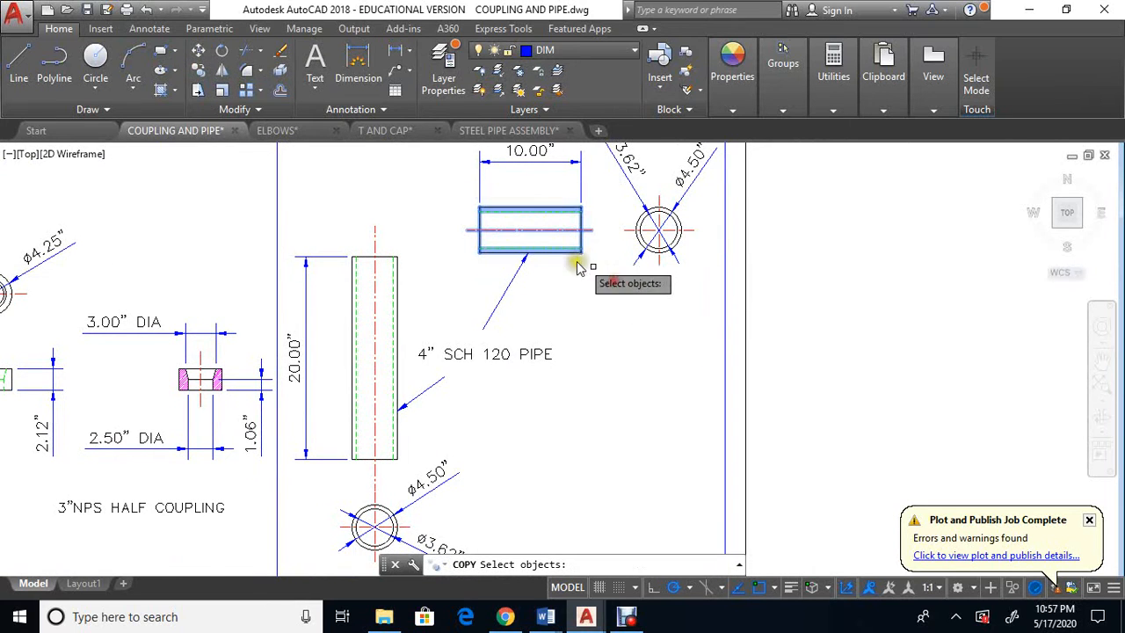
pyautogui.press('Return')
pyautogui.click(581, 250)
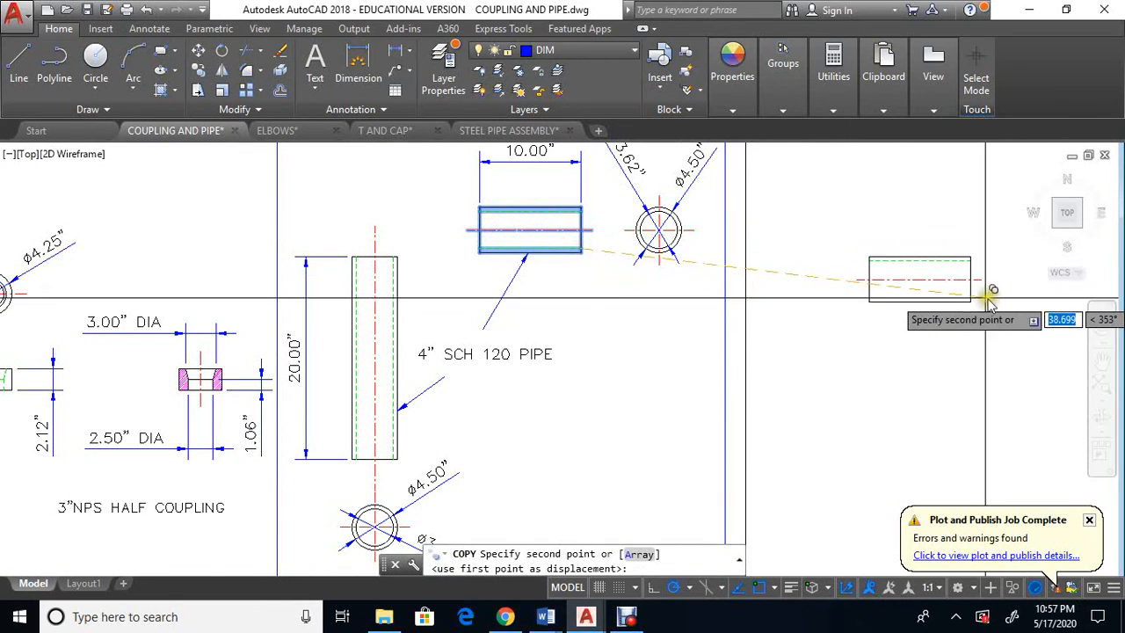
pyautogui.click(992, 301)
pyautogui.press('Escape')
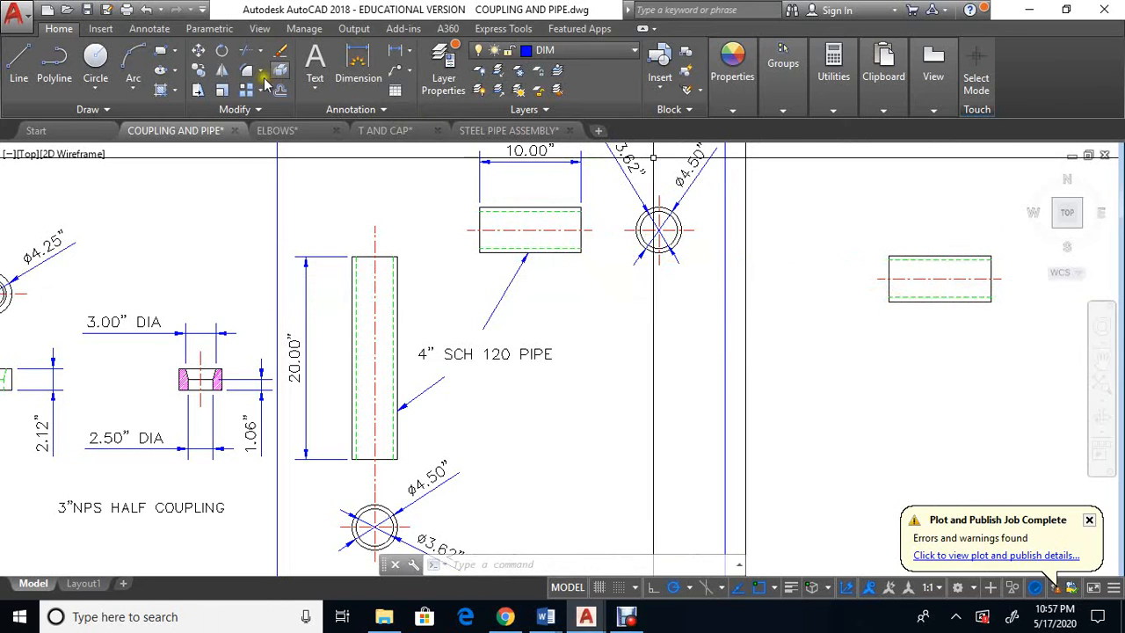
# Rotate the copied pipe to vertical about the midpoint of its right end.
pyautogui.click(1046, 373)
pyautogui.click(841, 226)
pyautogui.press('Return')
pyautogui.click(992, 279)
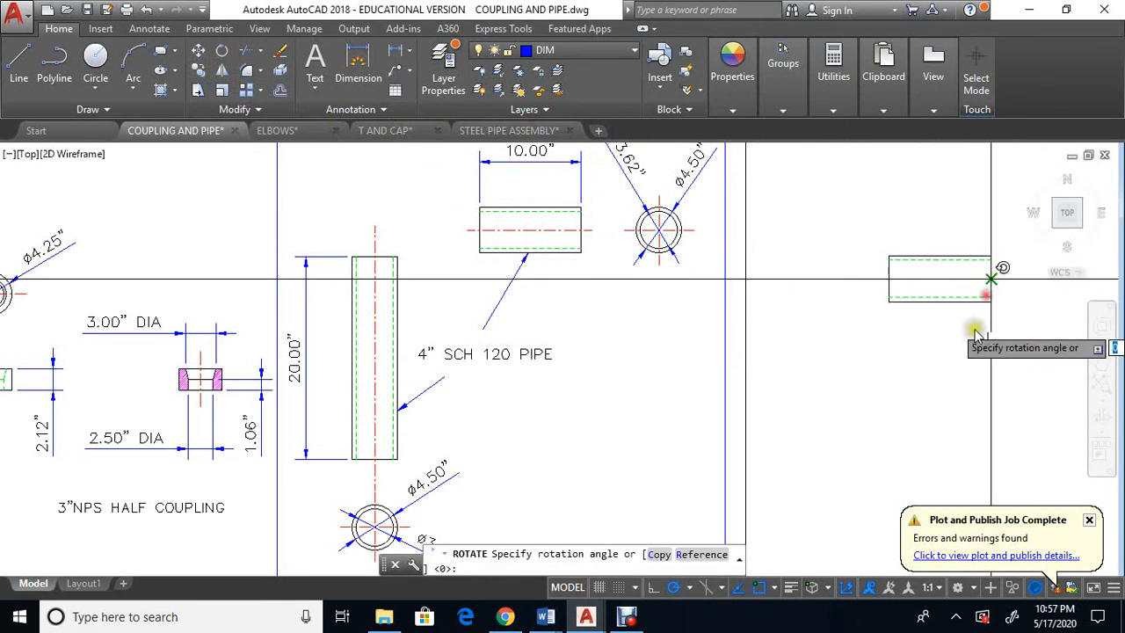
pyautogui.click(991, 359)
pyautogui.moveTo(1004, 346); pyautogui.dragTo(894, 365, button='middle')
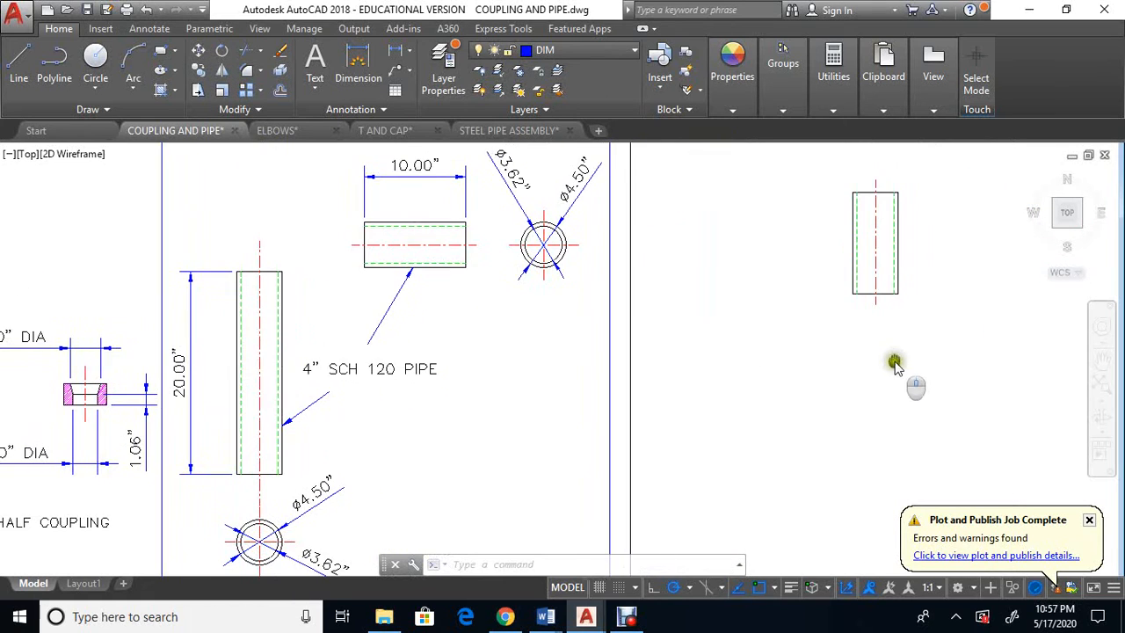
# Stretch the lower end of the vertical pipe copy straight down to match the length of the 20.00" pipe.
pyautogui.click(200, 88)
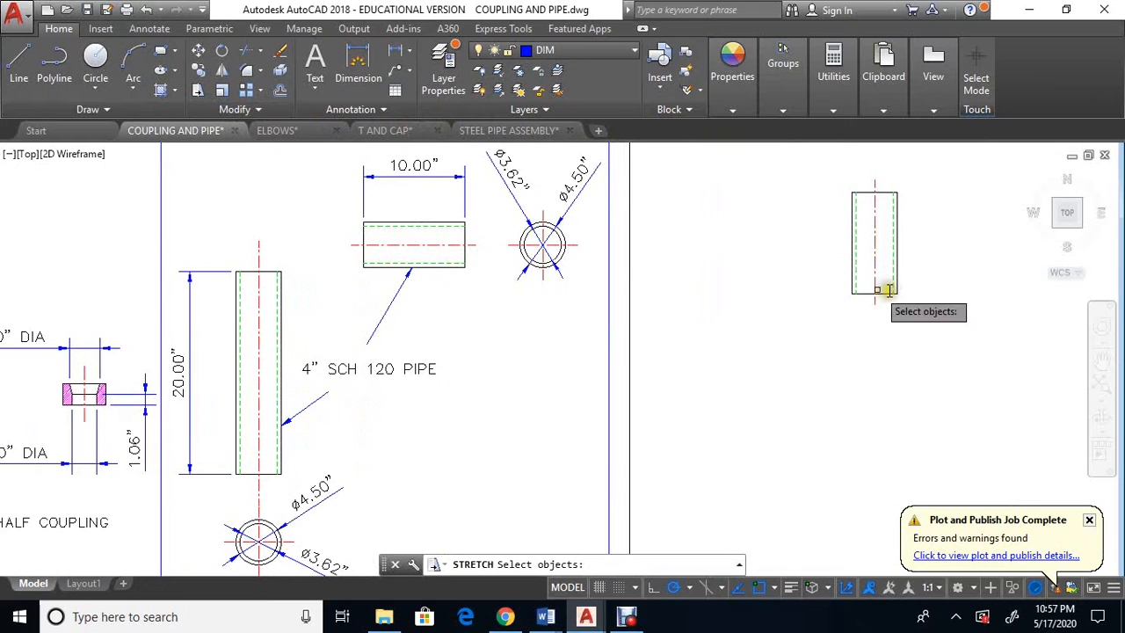
pyautogui.click(929, 317)
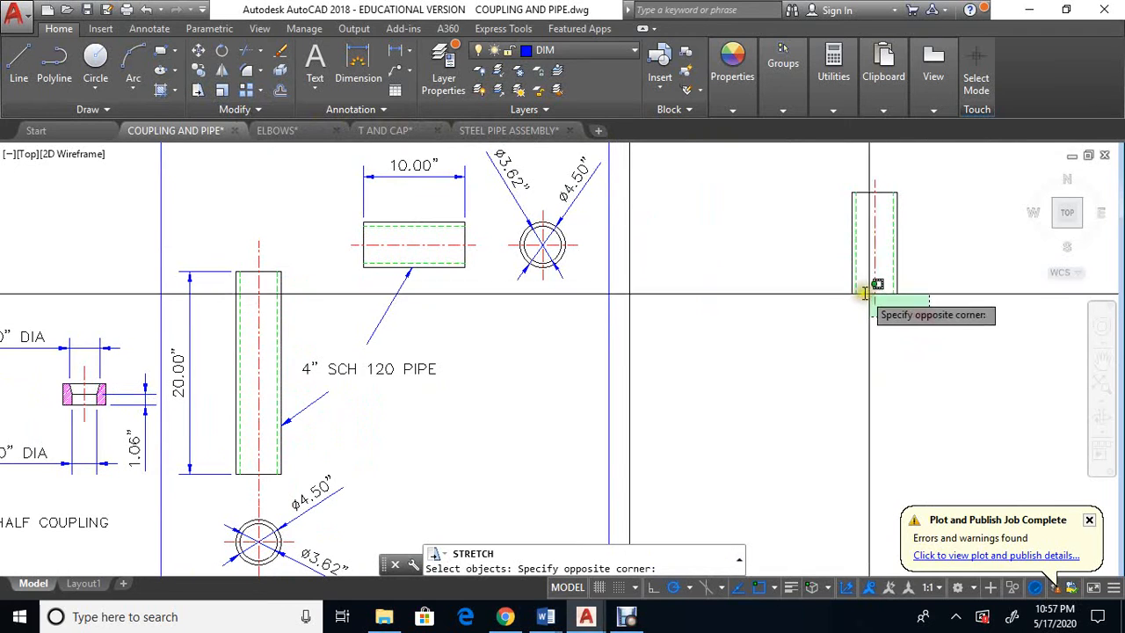
pyautogui.click(819, 271)
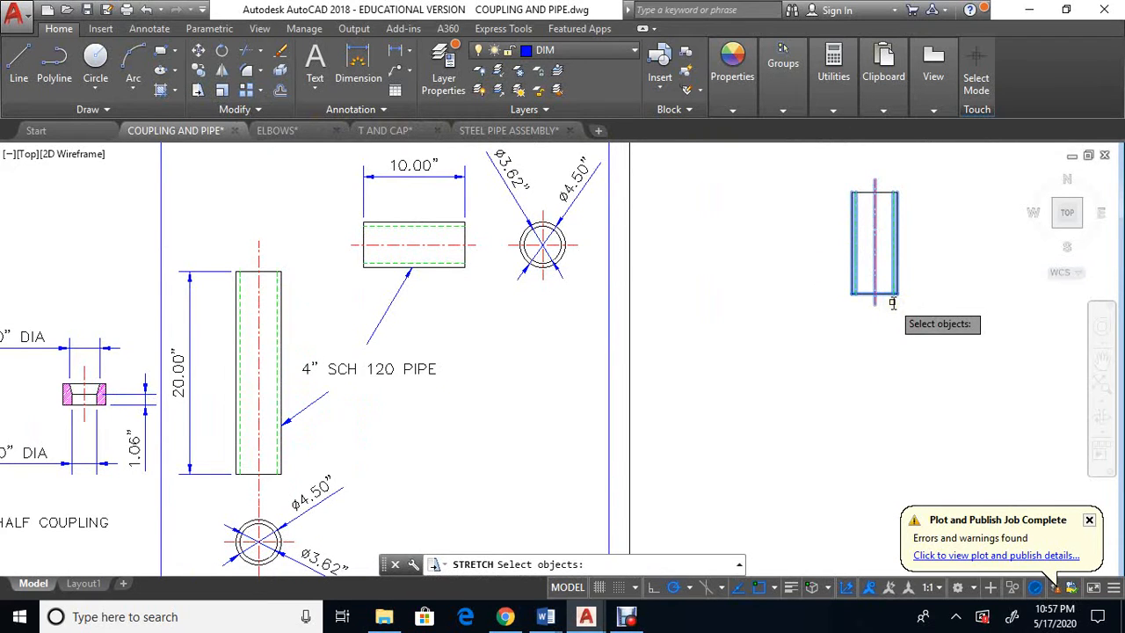
pyautogui.press('Return')
pyautogui.click(873, 294)
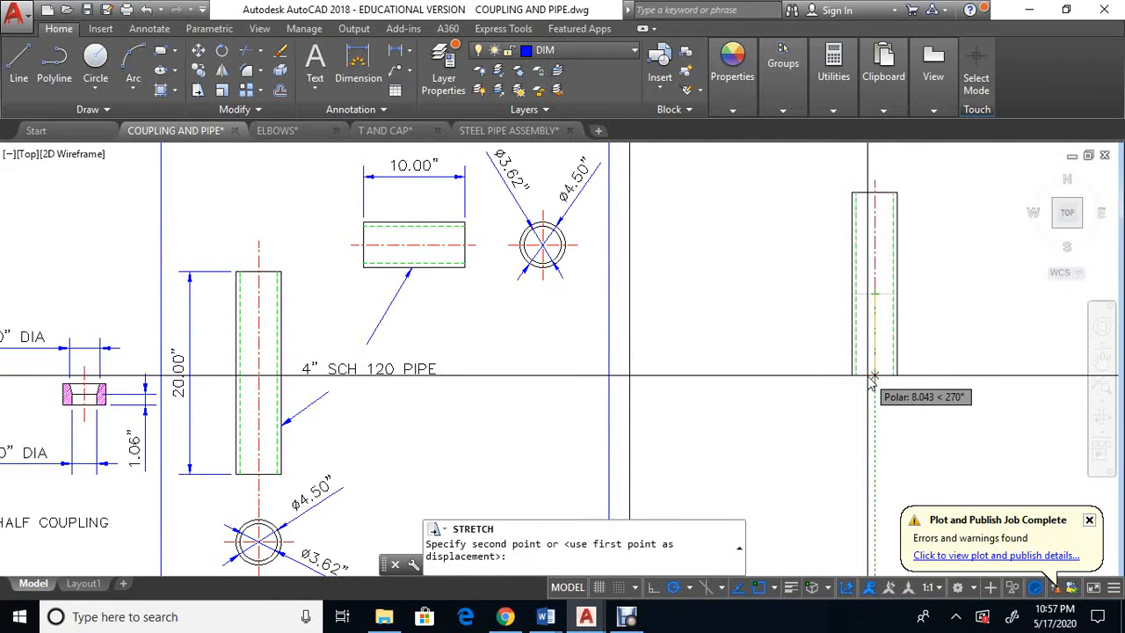
pyautogui.press('Return')
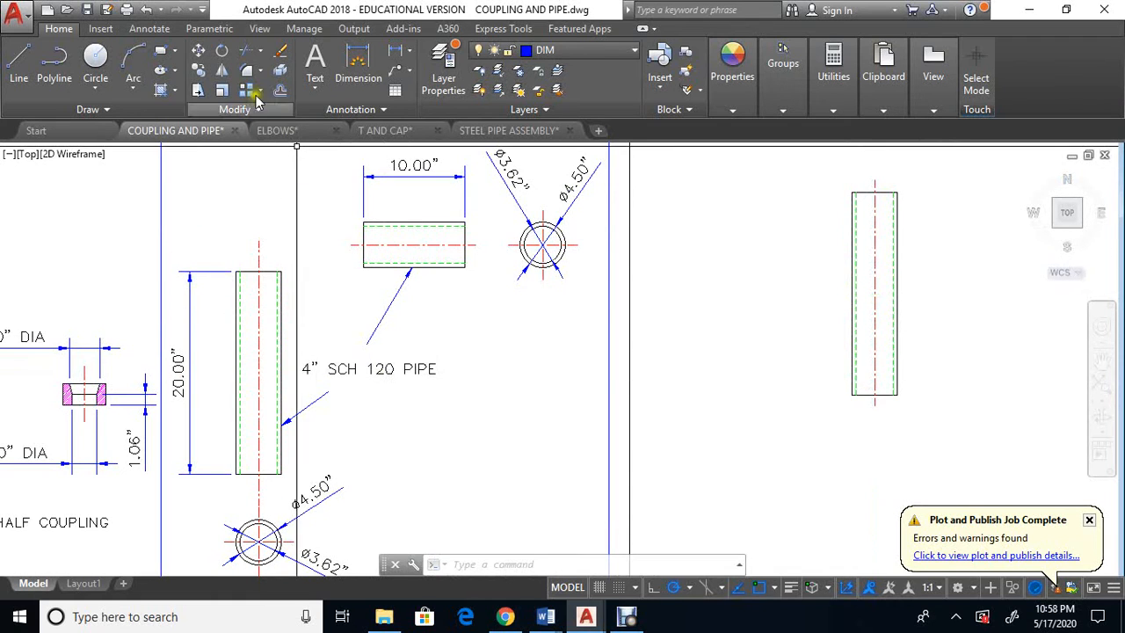
# Examine the 90° and 180° long radius elbow views in the ELBOWS drawing.
pyautogui.click(283, 133)
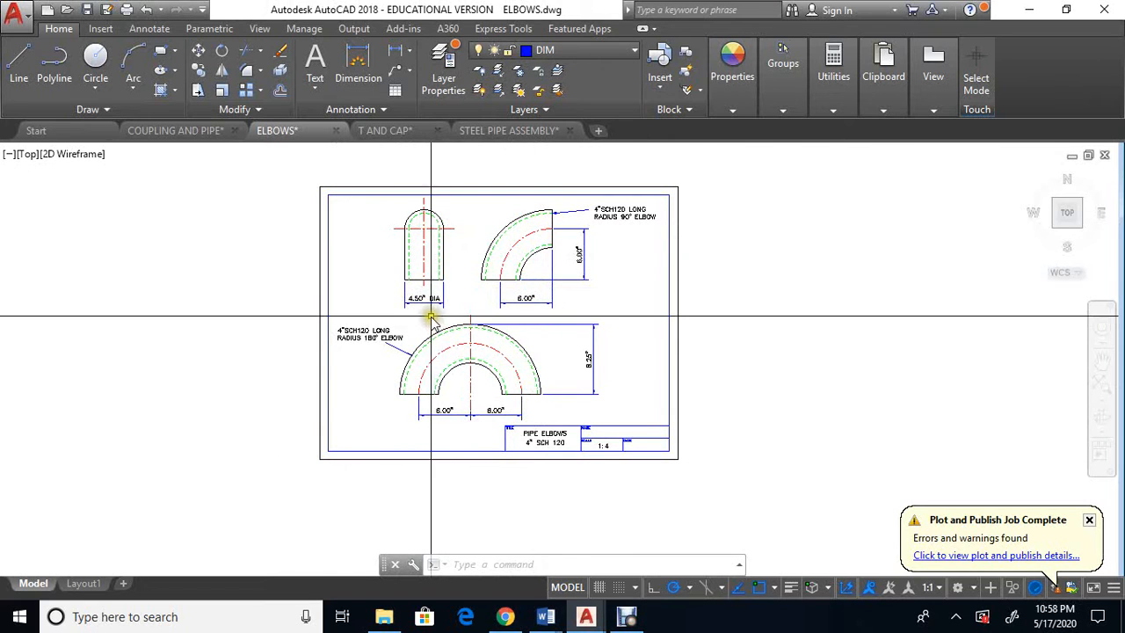
pyautogui.scroll(2, 431, 318)
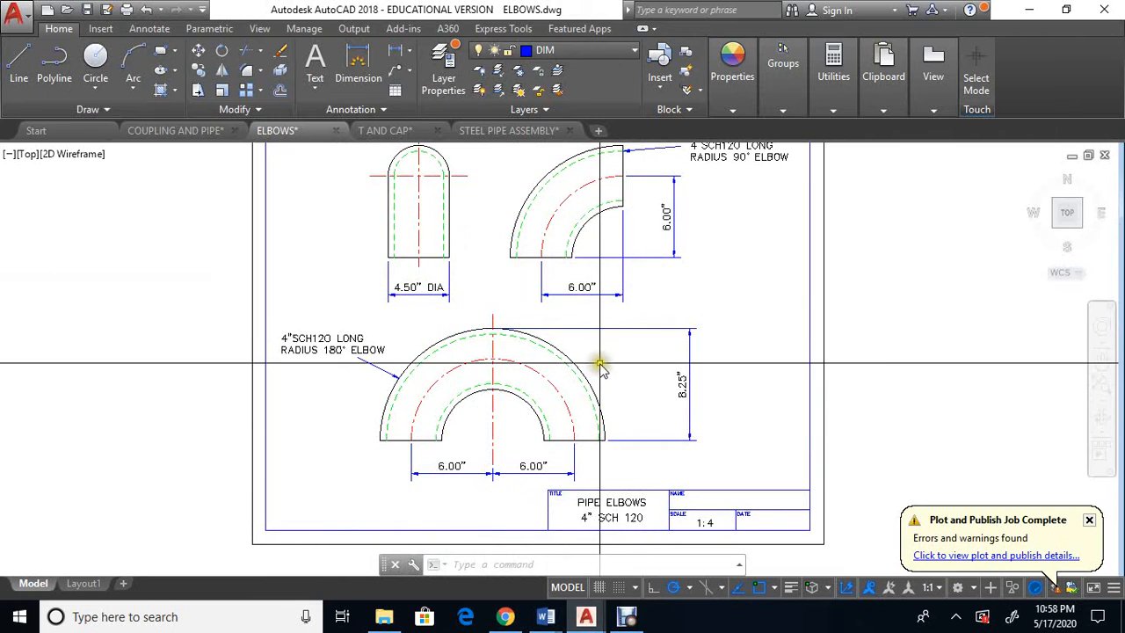
pyautogui.scroll(2, 600, 365)
pyautogui.moveTo(601, 367); pyautogui.dragTo(611, 536, button='middle')
pyautogui.scroll(-2, 610, 536)
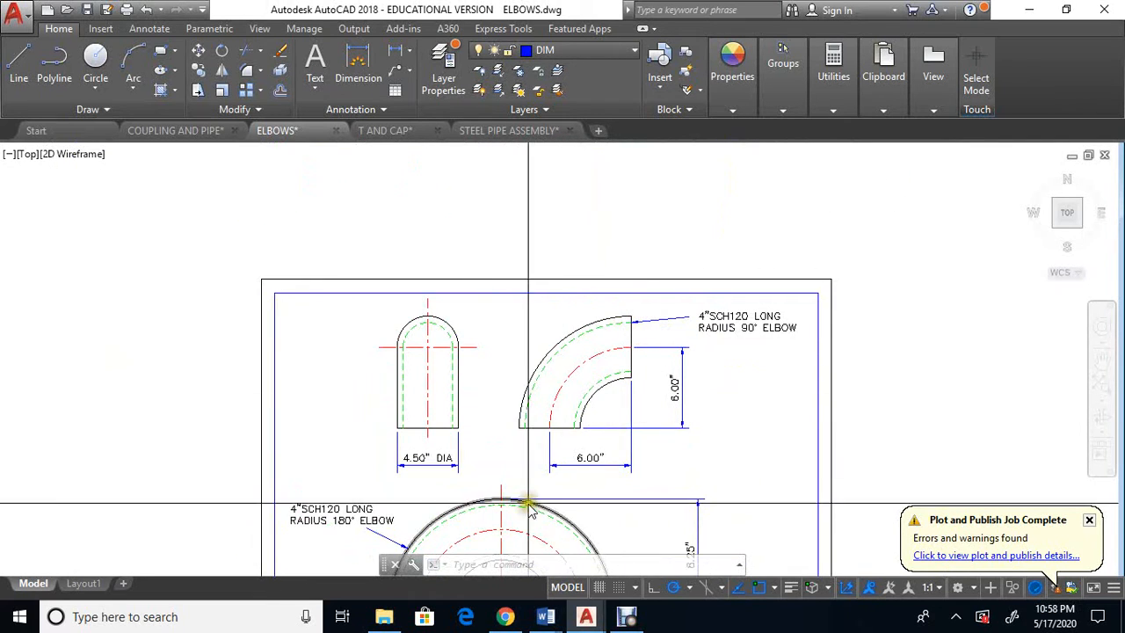
pyautogui.moveTo(527, 497)
pyautogui.mouseDown(button='middle')
pyautogui.moveTo(528, 449)
pyautogui.moveTo(512, 424)
pyautogui.mouseUp(button='middle')
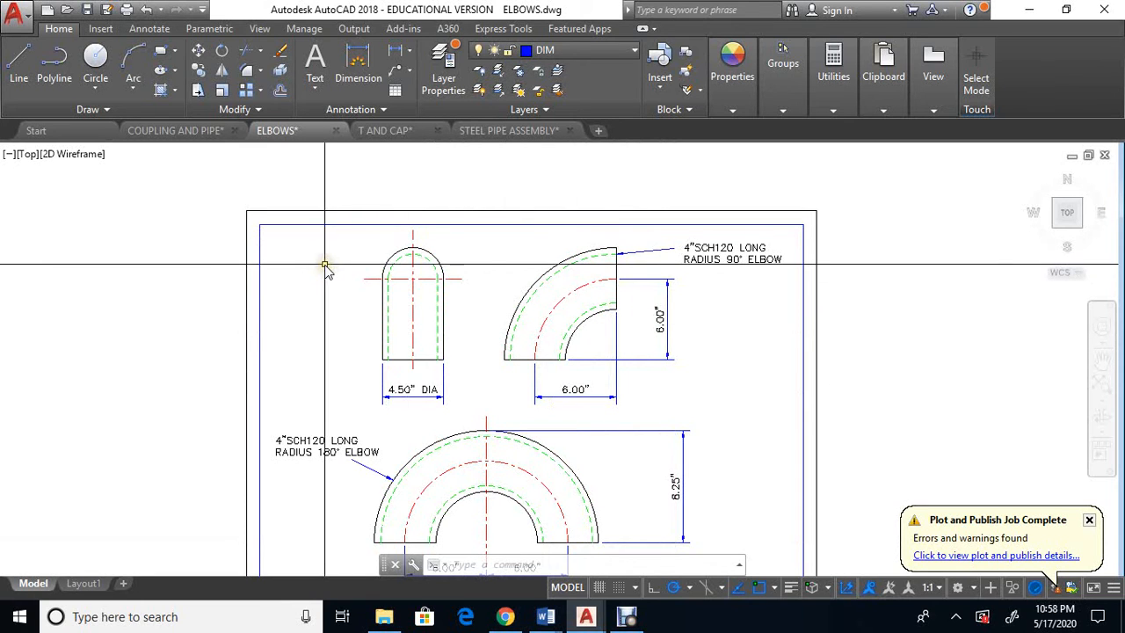
# Review the straight tee and pipe cap in the T AND CAP drawing, and the layout in the STEEL PIPE ASSEMBLY drawing.
pyautogui.click(384, 130)
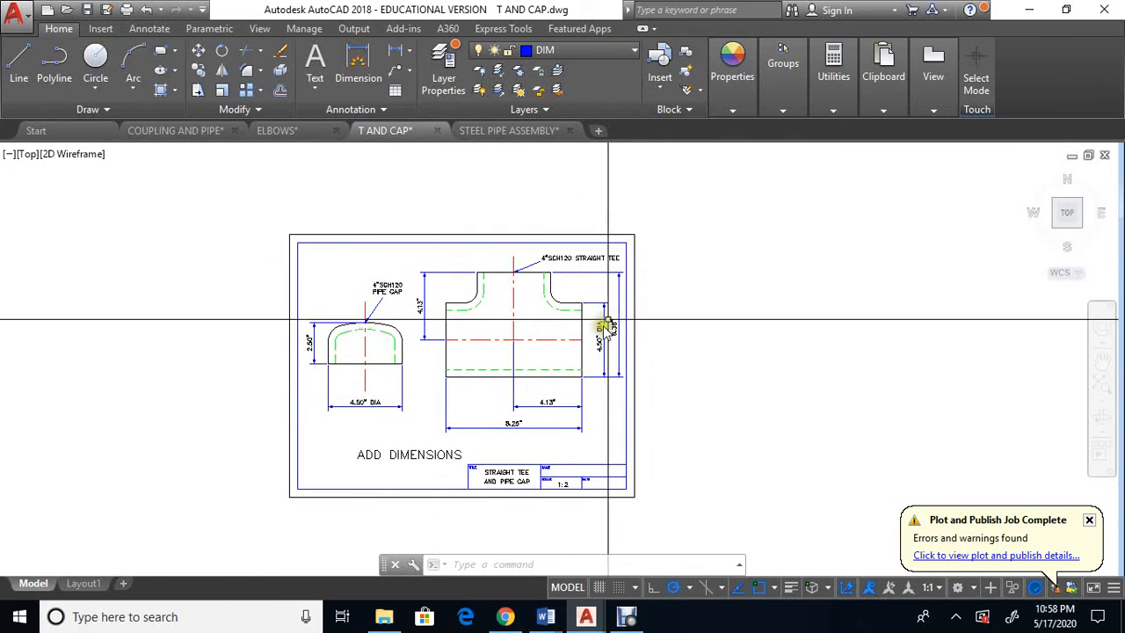
pyautogui.scroll(2, 587, 352)
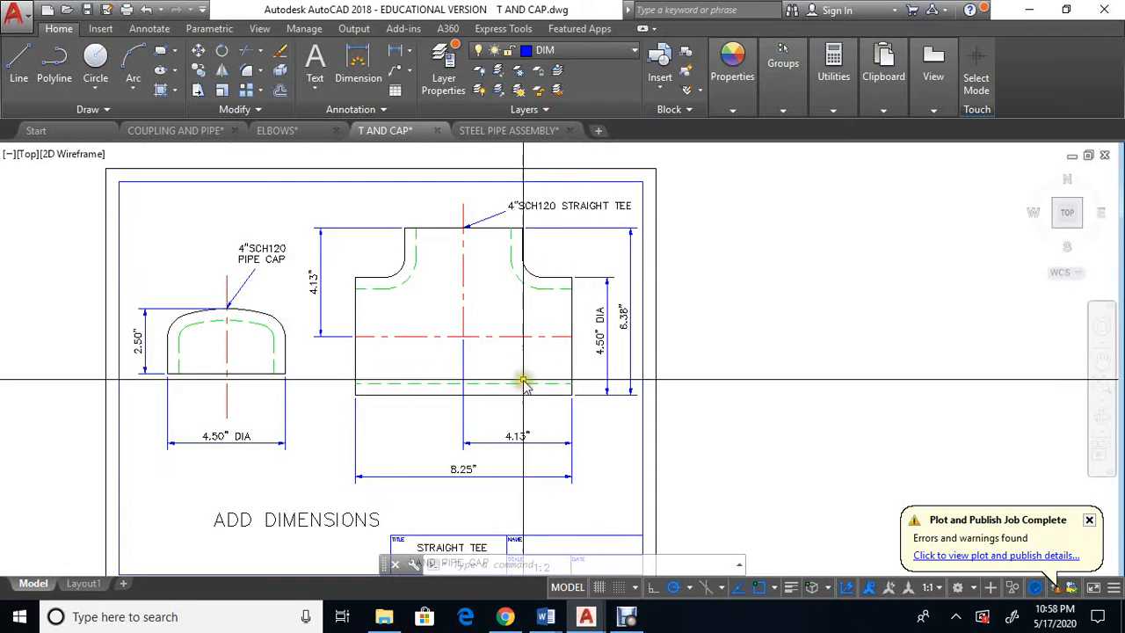
pyautogui.scroll(-2, 523, 379)
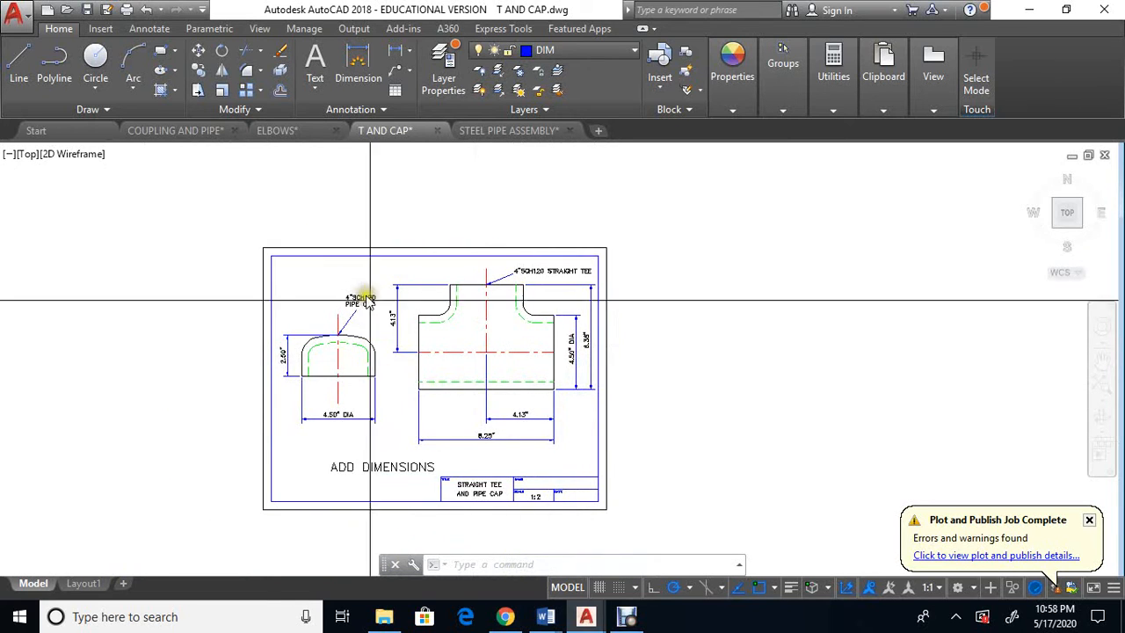
pyautogui.click(492, 132)
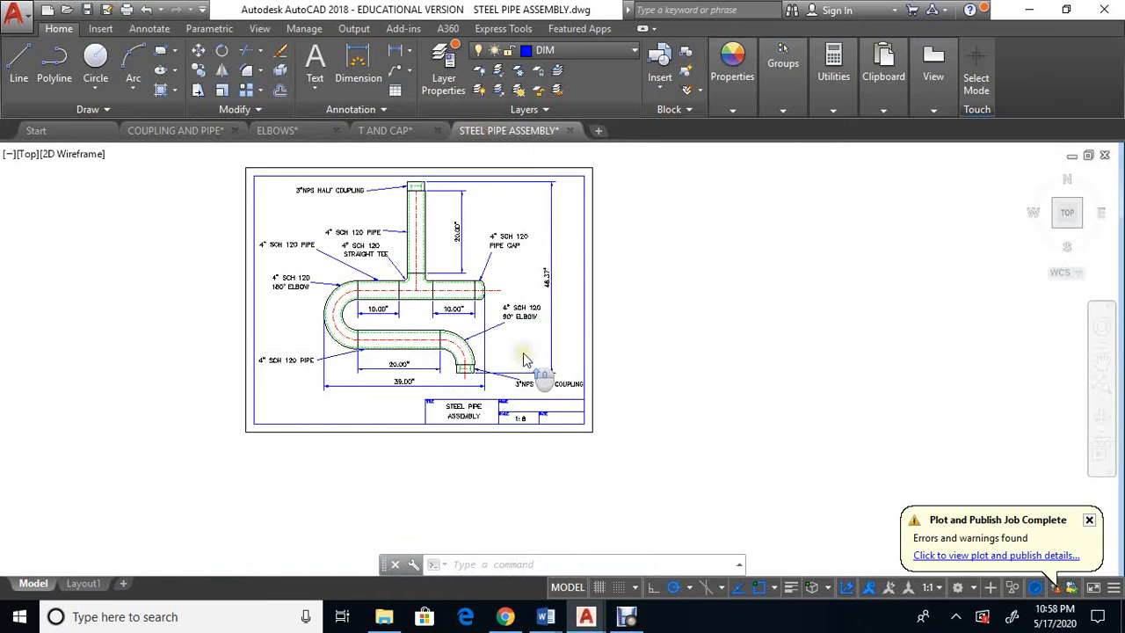
pyautogui.scroll(3, 523, 358)
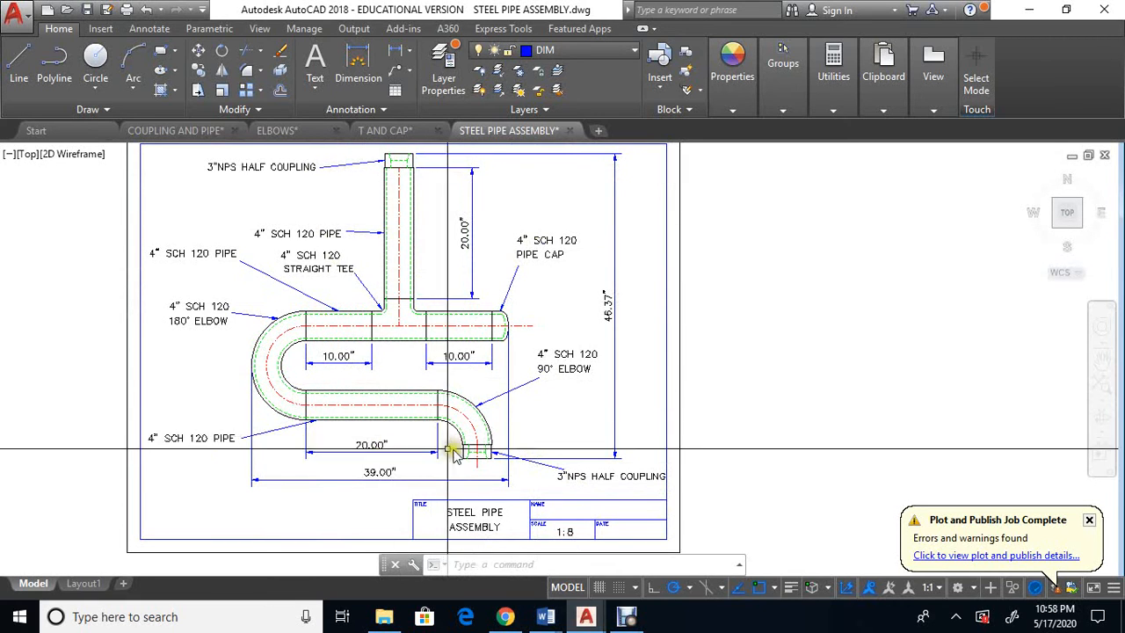
pyautogui.scroll(-3, 492, 400)
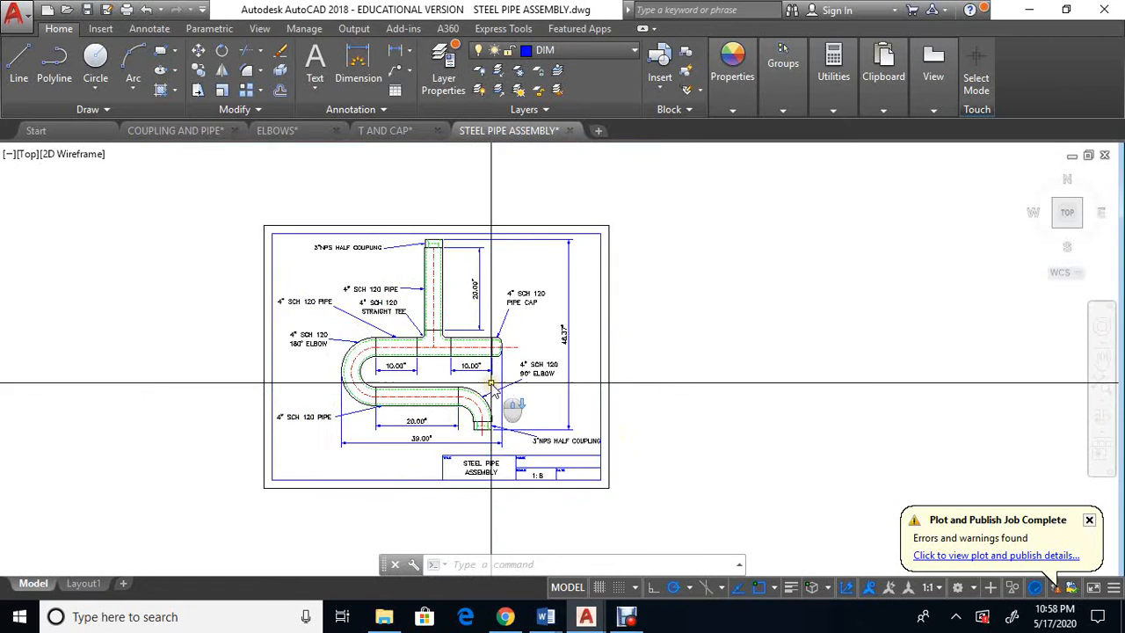
# Return to the COUPLING AND PIPE drawing and turn off the current DIM layer.
pyautogui.click(195, 132)
pyautogui.scroll(-5, 431, 339)
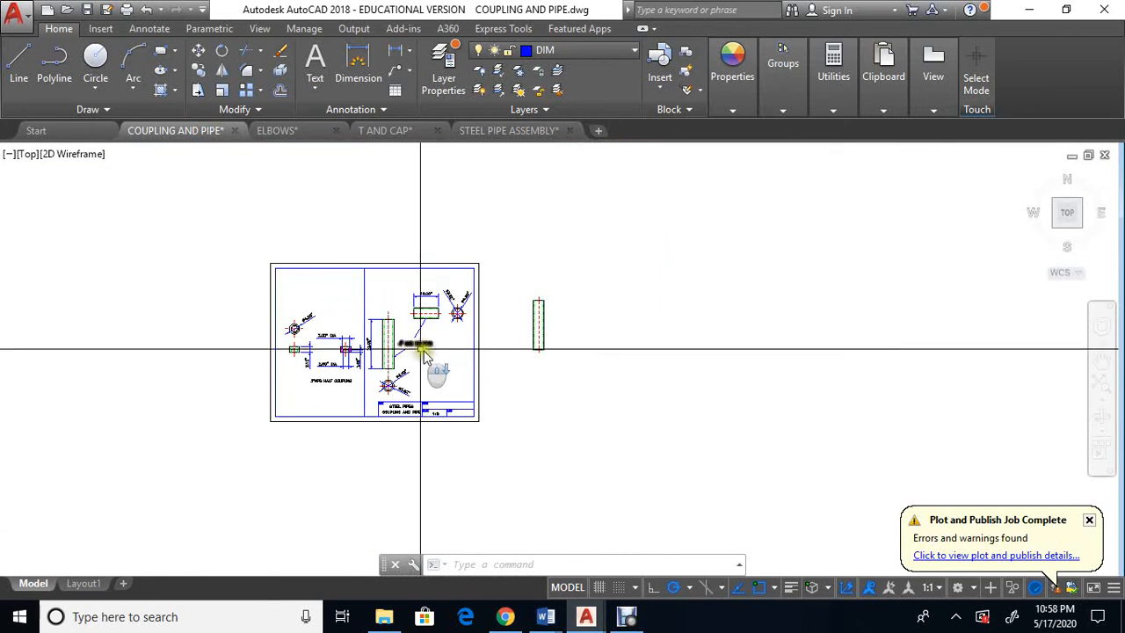
pyautogui.moveTo(422, 344); pyautogui.dragTo(556, 350, button='middle')
pyautogui.scroll(4, 555, 350)
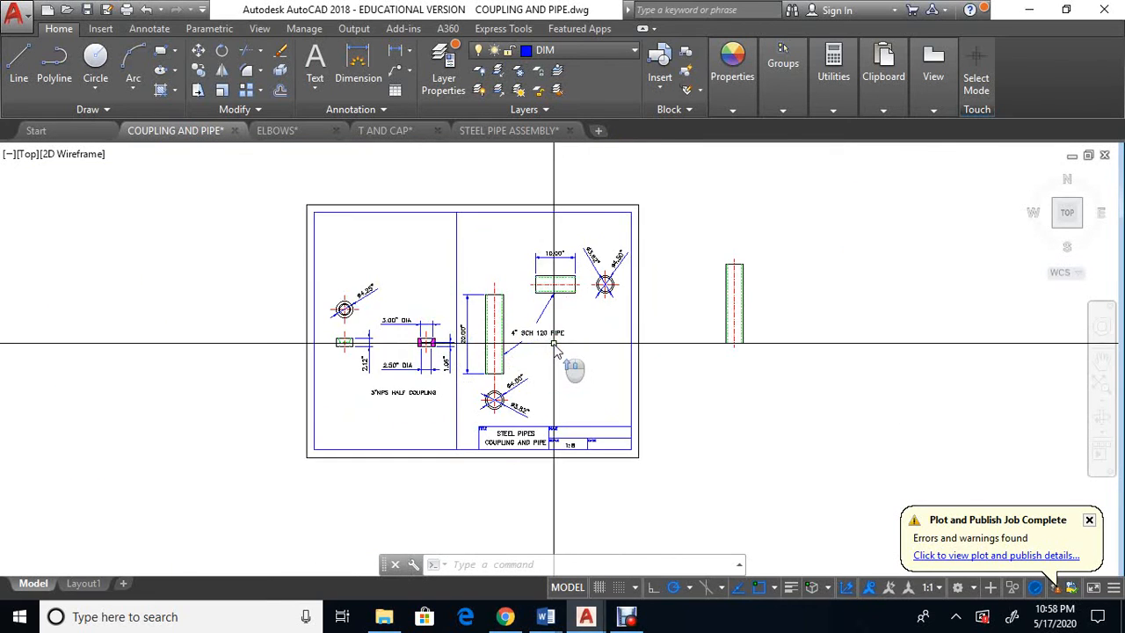
pyautogui.click(569, 53)
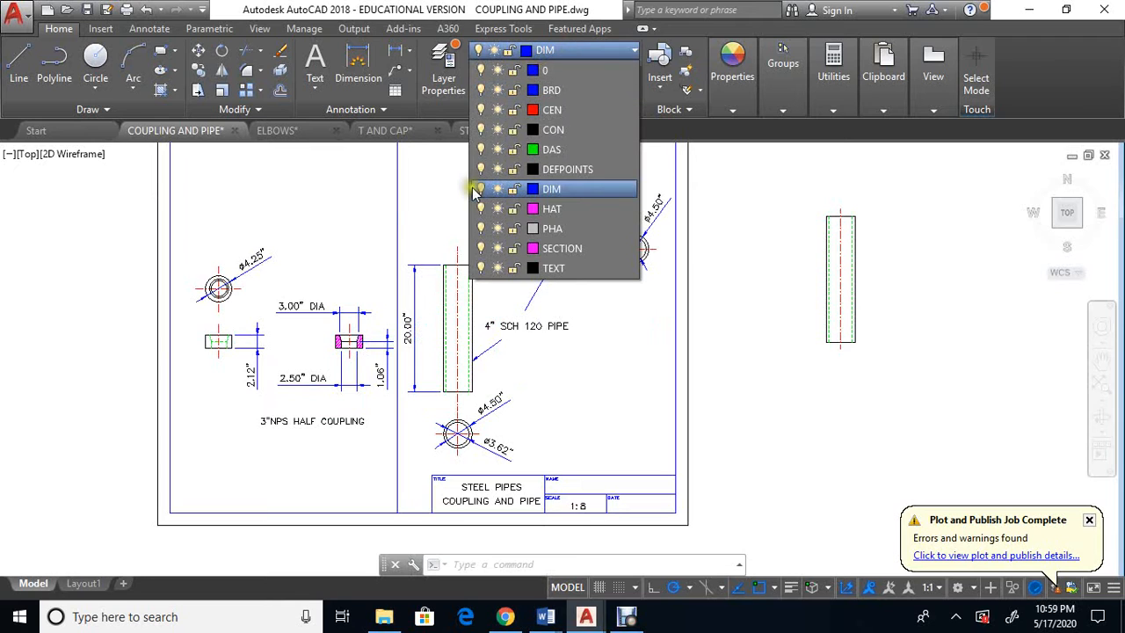
pyautogui.click(481, 189)
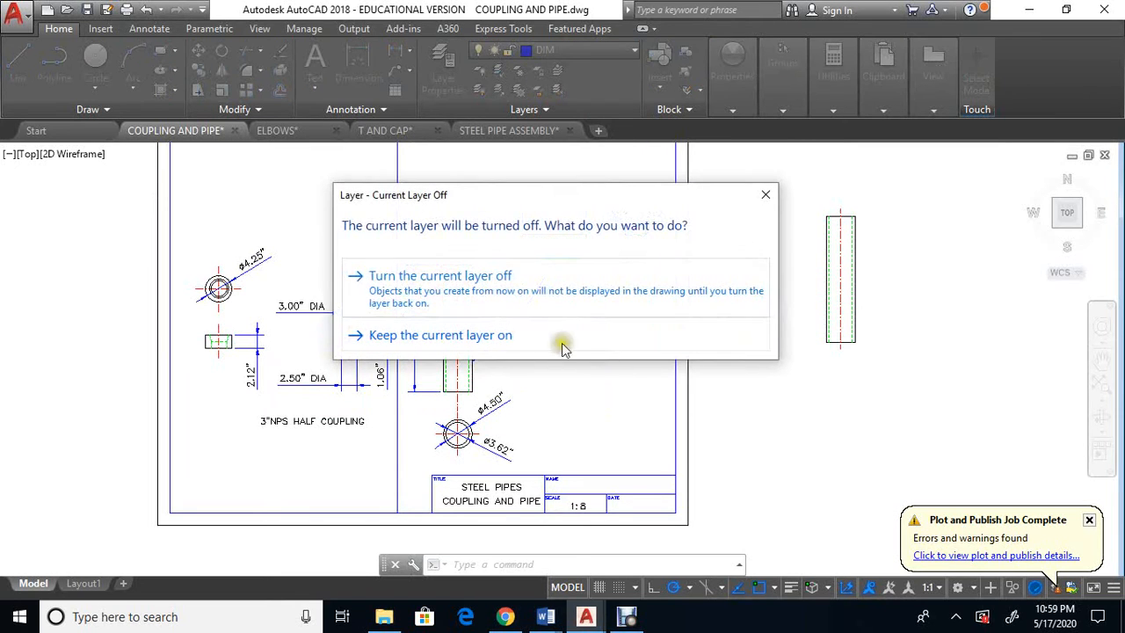
pyautogui.click(439, 275)
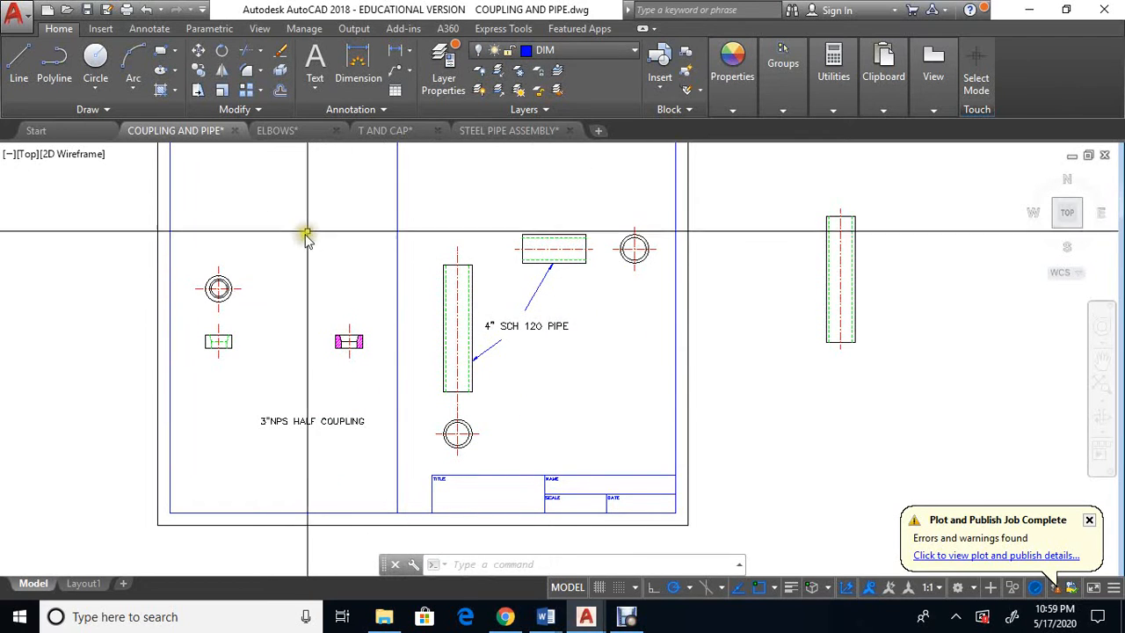
# Copy the half coupling's top and front views and both 4" SCH 120 pipes with their end views to the clipboard, without the coupling section.
pyautogui.rightClick(248, 218)
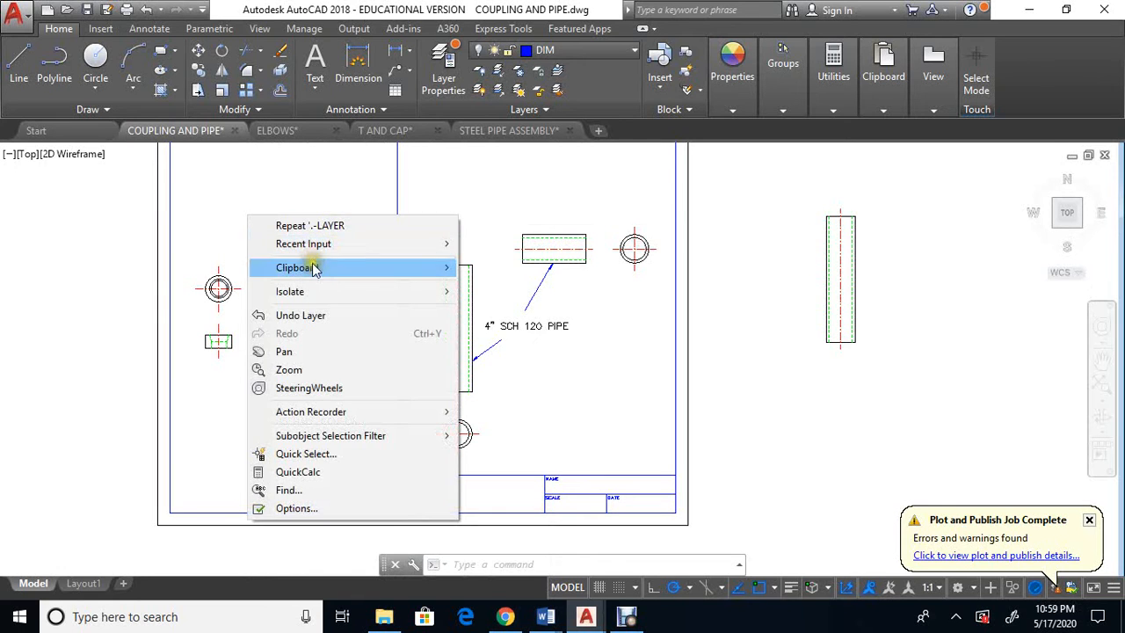
pyautogui.moveTo(315, 269)
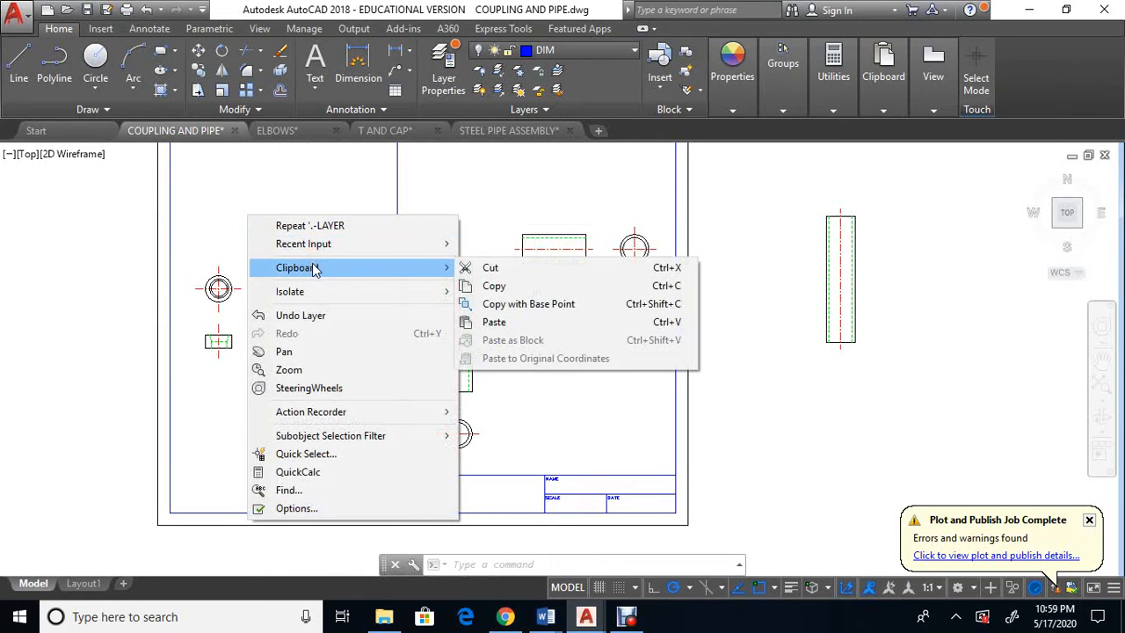
pyautogui.click(530, 287)
pyautogui.click(181, 238)
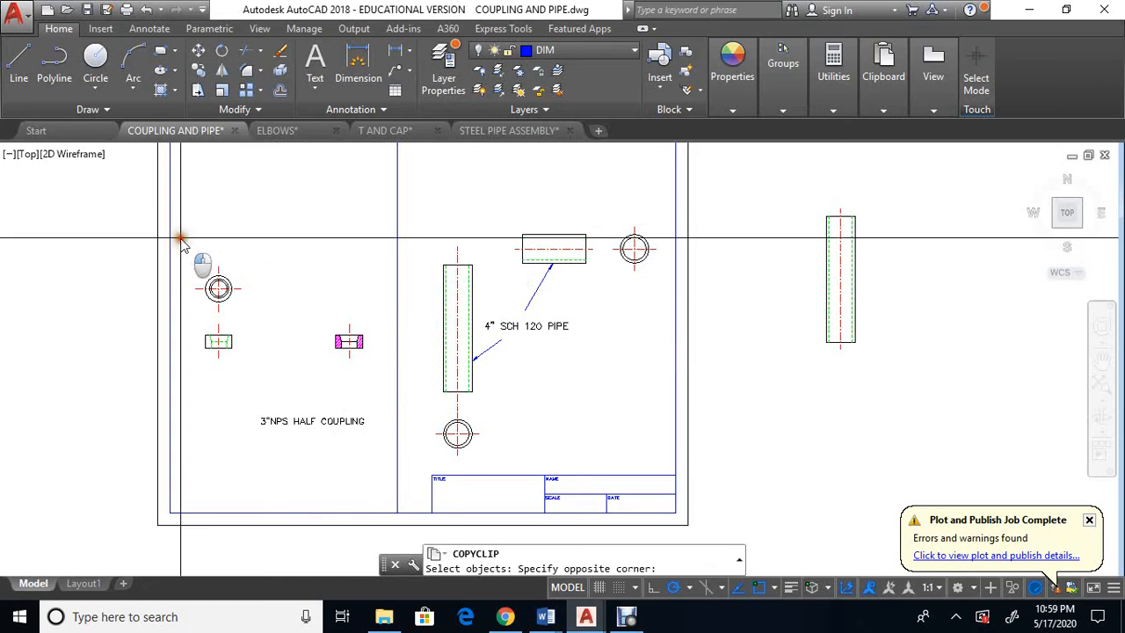
pyautogui.click(262, 379)
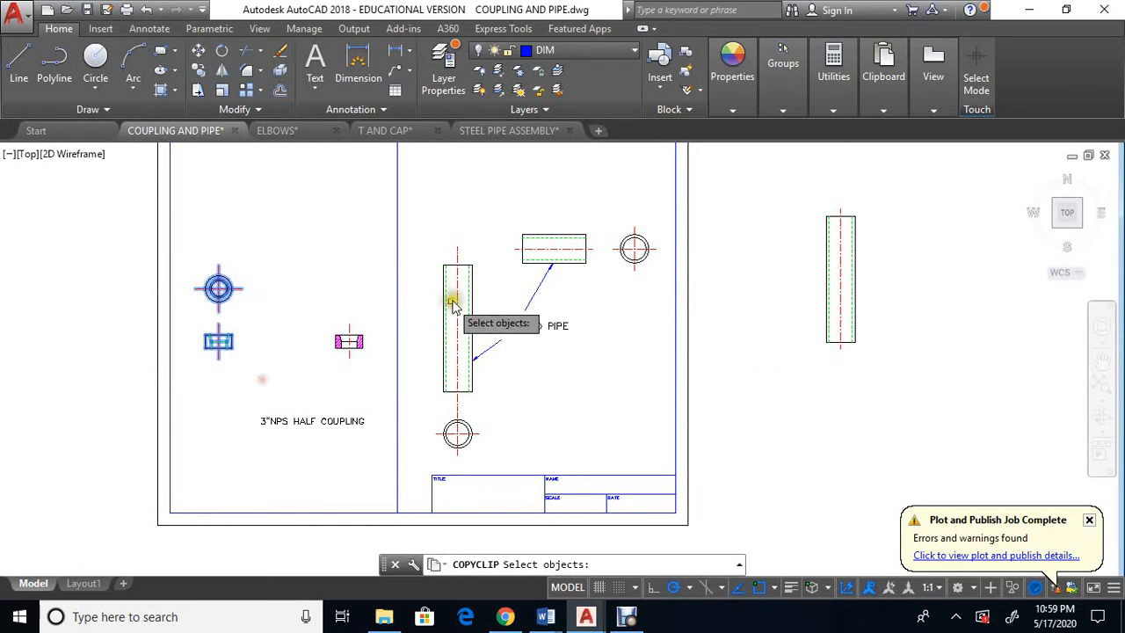
pyautogui.click(418, 215)
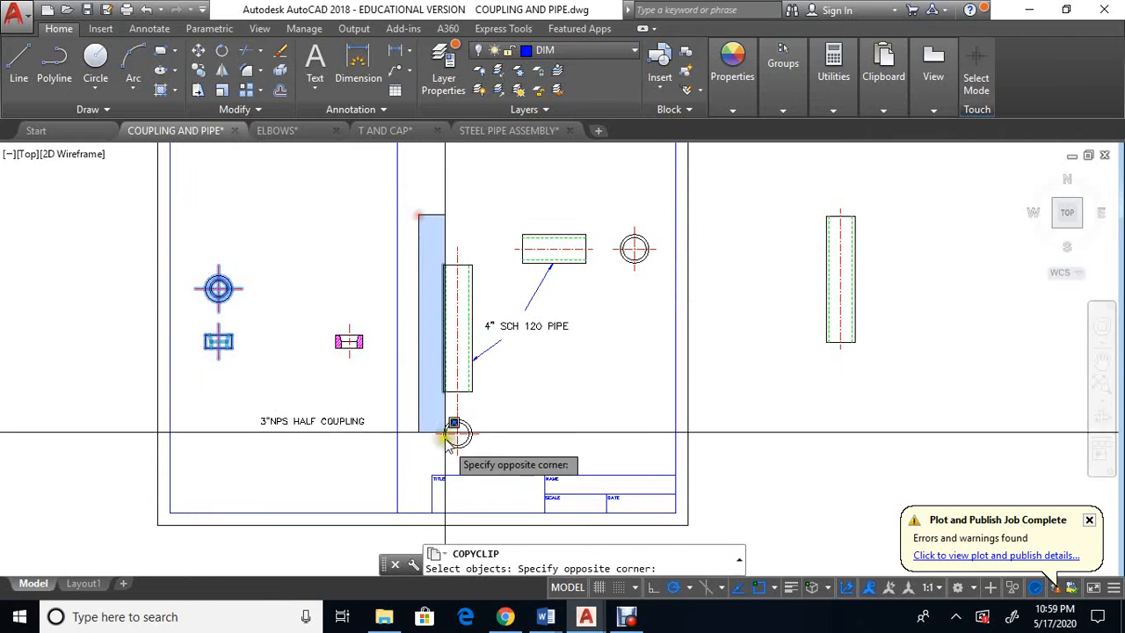
pyautogui.click(482, 470)
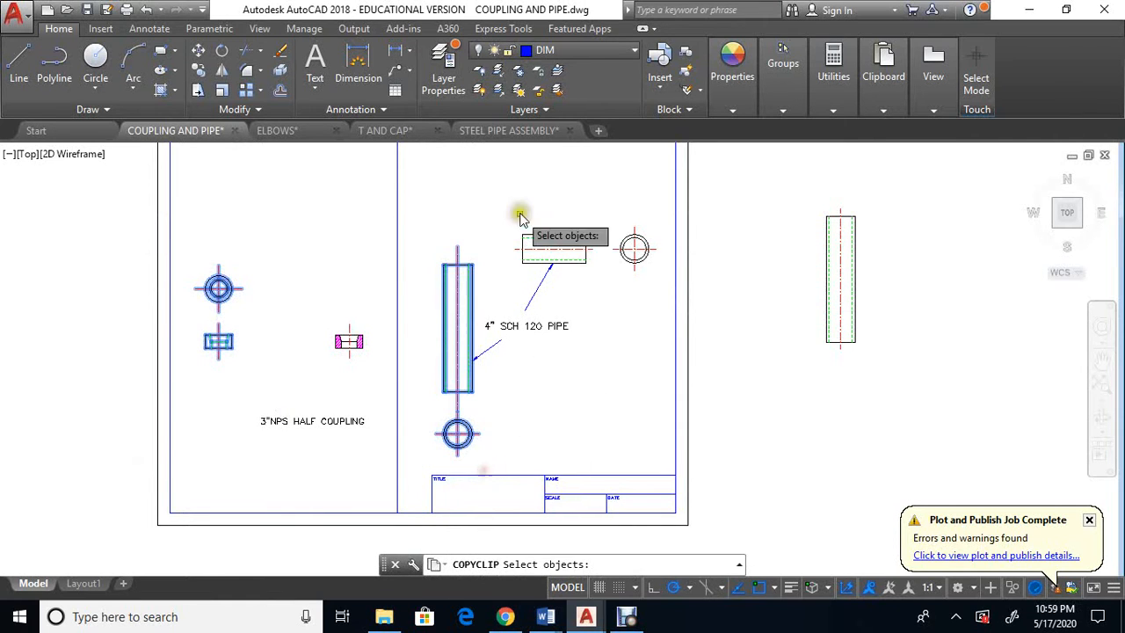
pyautogui.click(485, 195)
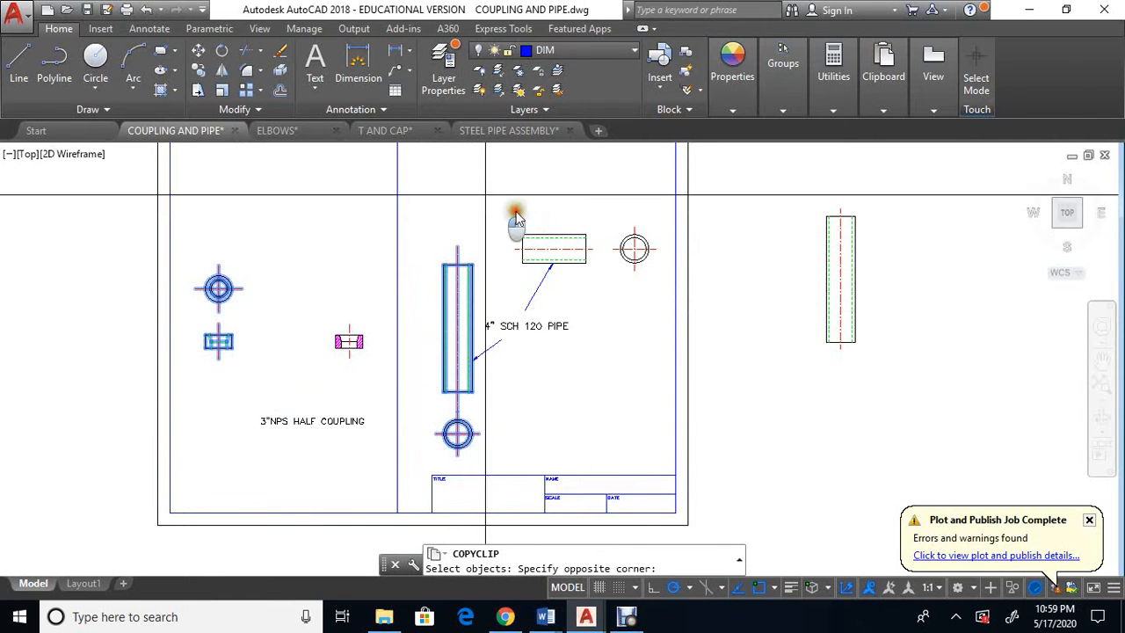
pyautogui.click(700, 283)
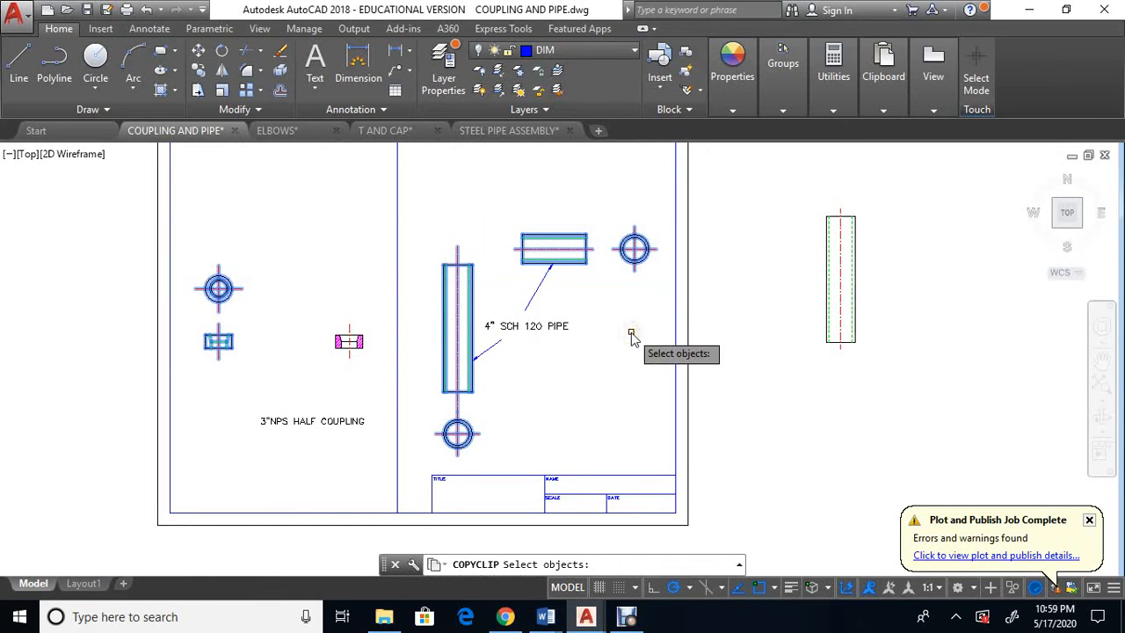
pyautogui.press('Return')
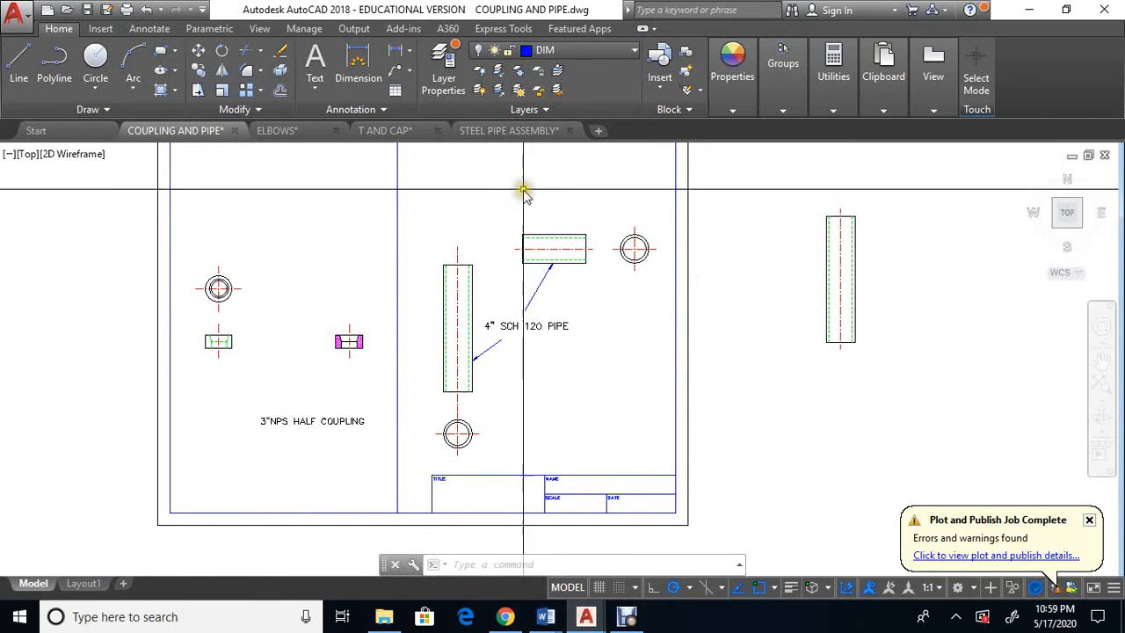
# Paste the copied coupling and pipe views into the STEEL PIPE ASSEMBLY drawing, in the empty space to the right of the sheet.
pyautogui.rightClick(753, 332)
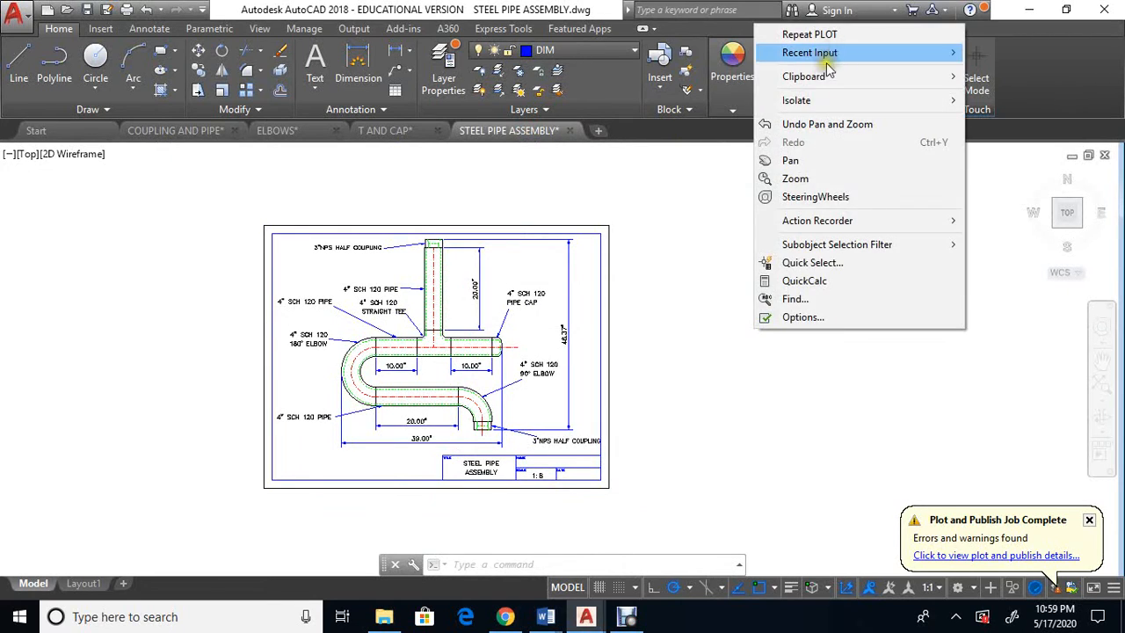
pyautogui.moveTo(824, 81)
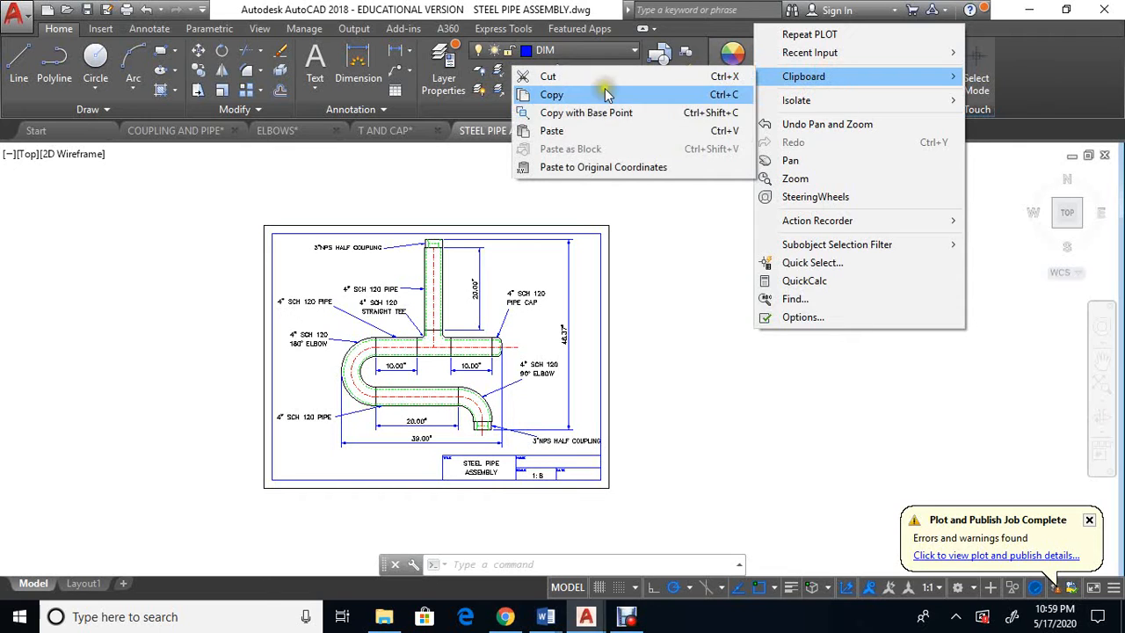
pyautogui.click(602, 131)
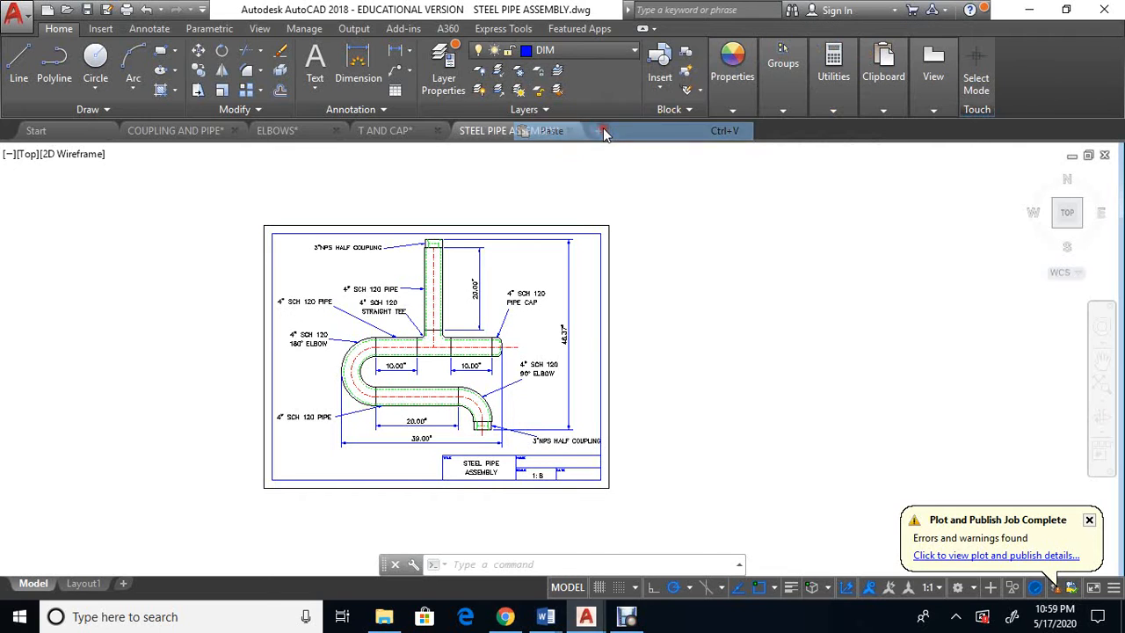
pyautogui.click(706, 396)
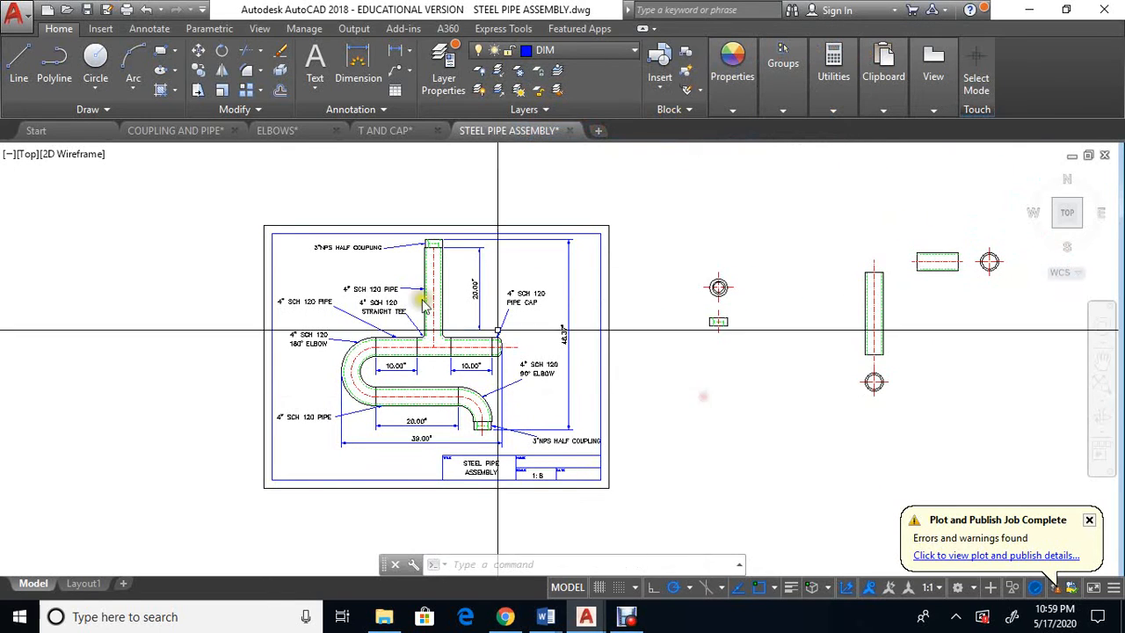
# Open the ELBOWS drawing and turn off its current DIM layer.
pyautogui.click(151, 130)
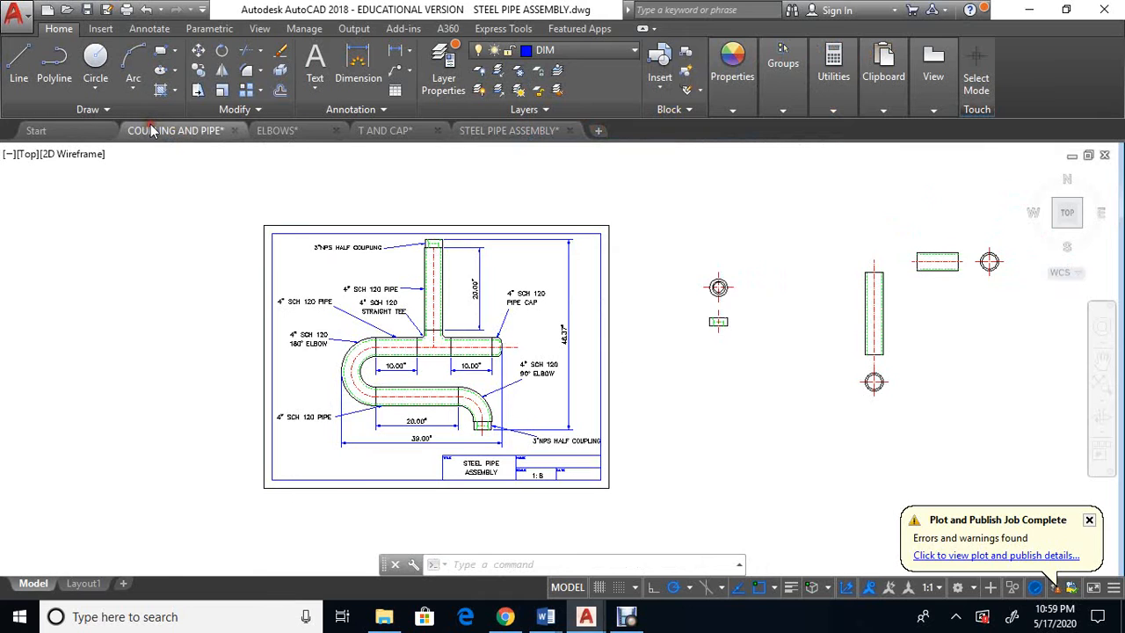
pyautogui.click(293, 132)
pyautogui.scroll(-2, 572, 251)
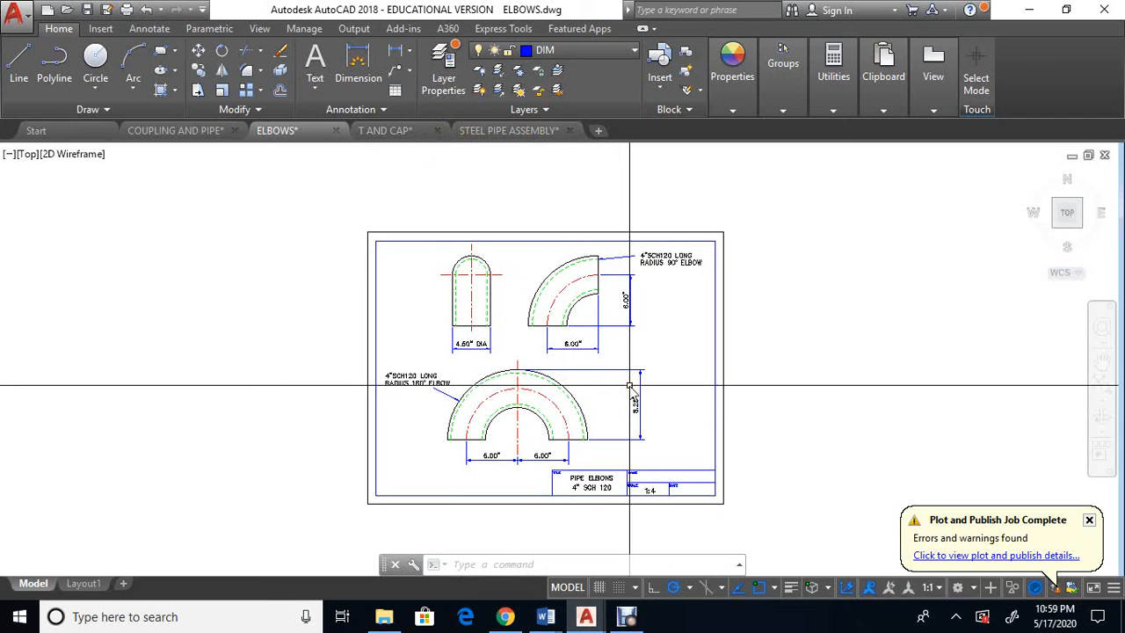
pyautogui.click(548, 52)
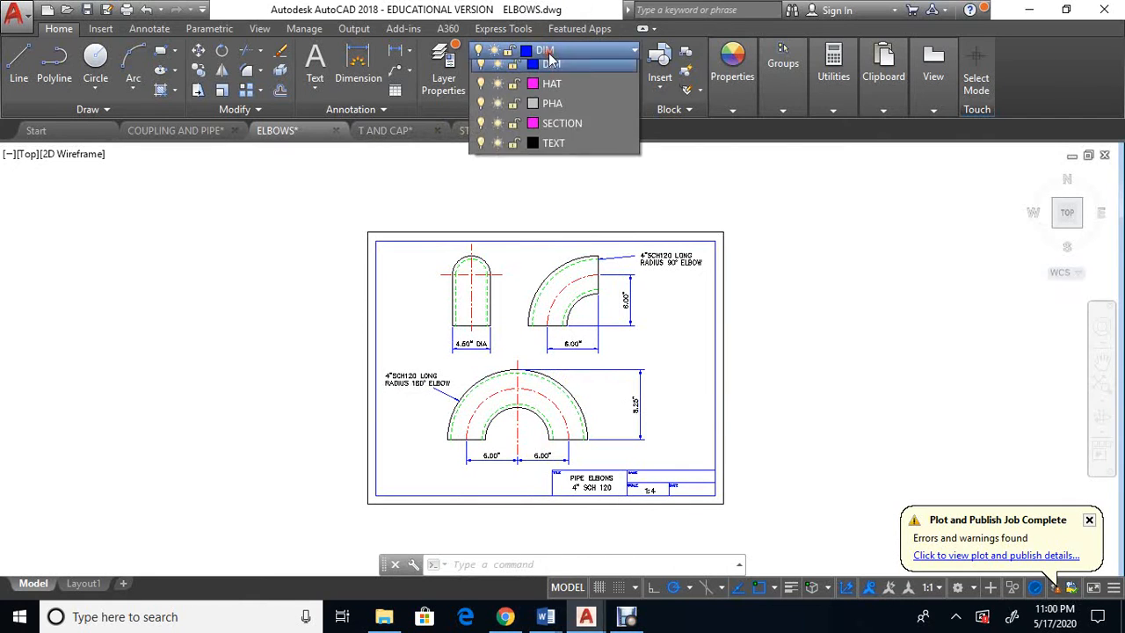
pyautogui.click(478, 192)
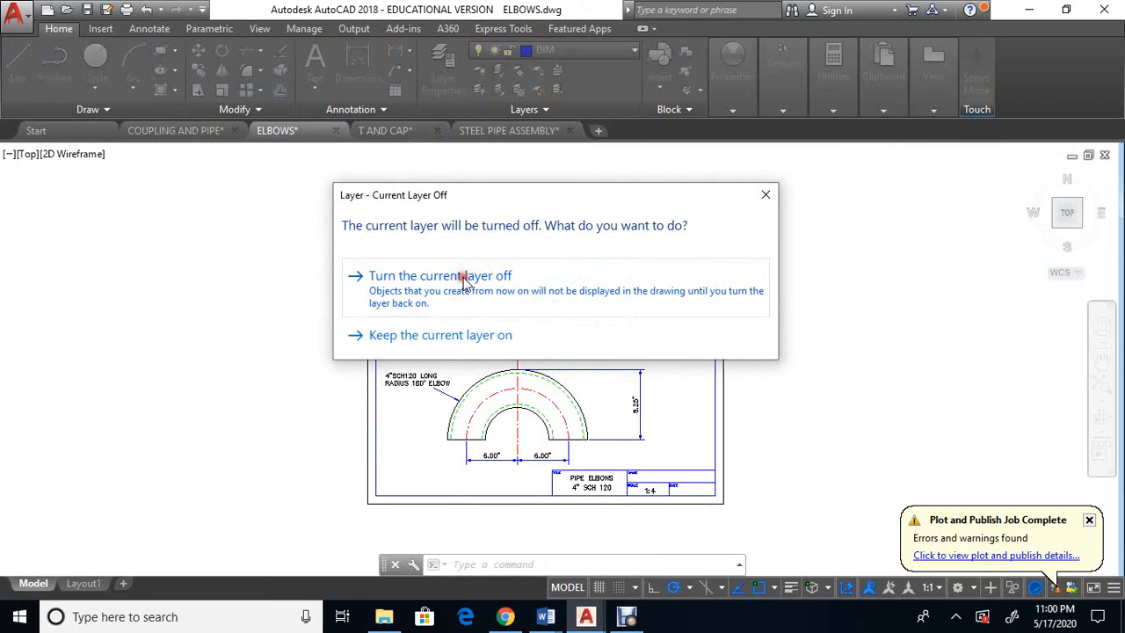
pyautogui.click(463, 278)
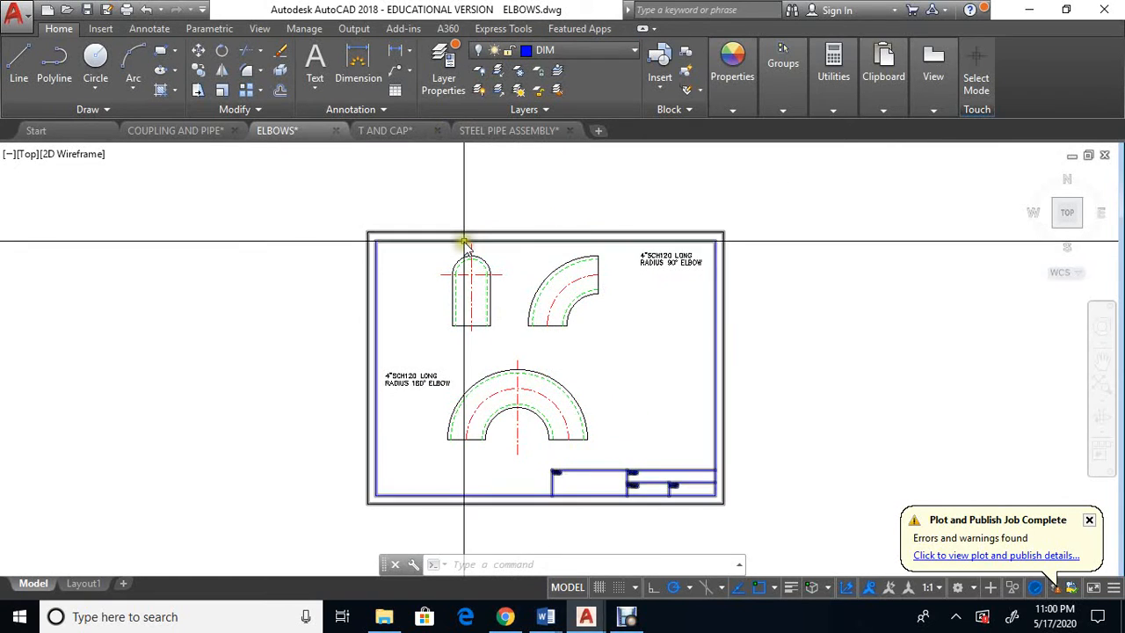
# Copy both 90° elbow views and the 180° elbow view to the clipboard, leaving out the labels and border.
pyautogui.rightClick(507, 266)
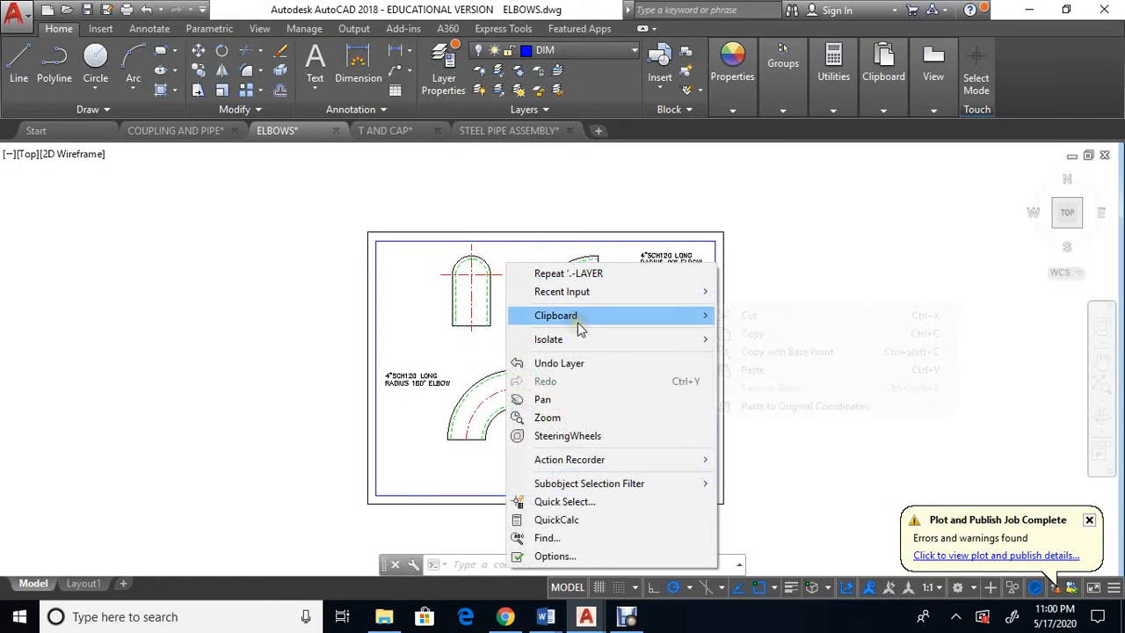
pyautogui.moveTo(577, 322)
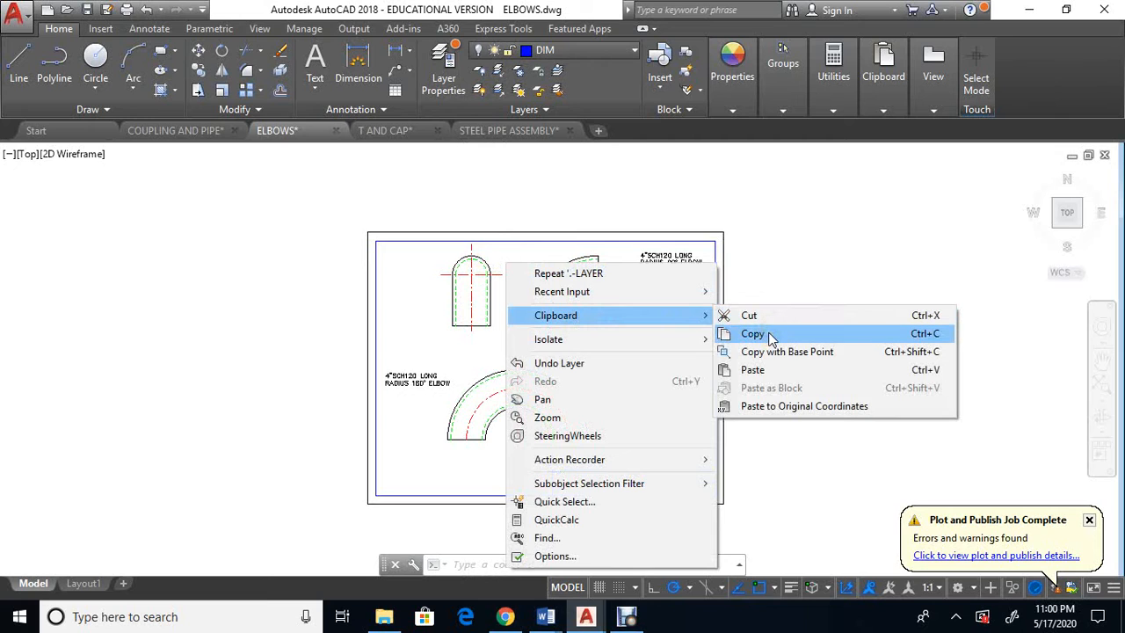
pyautogui.click(902, 334)
pyautogui.click(408, 211)
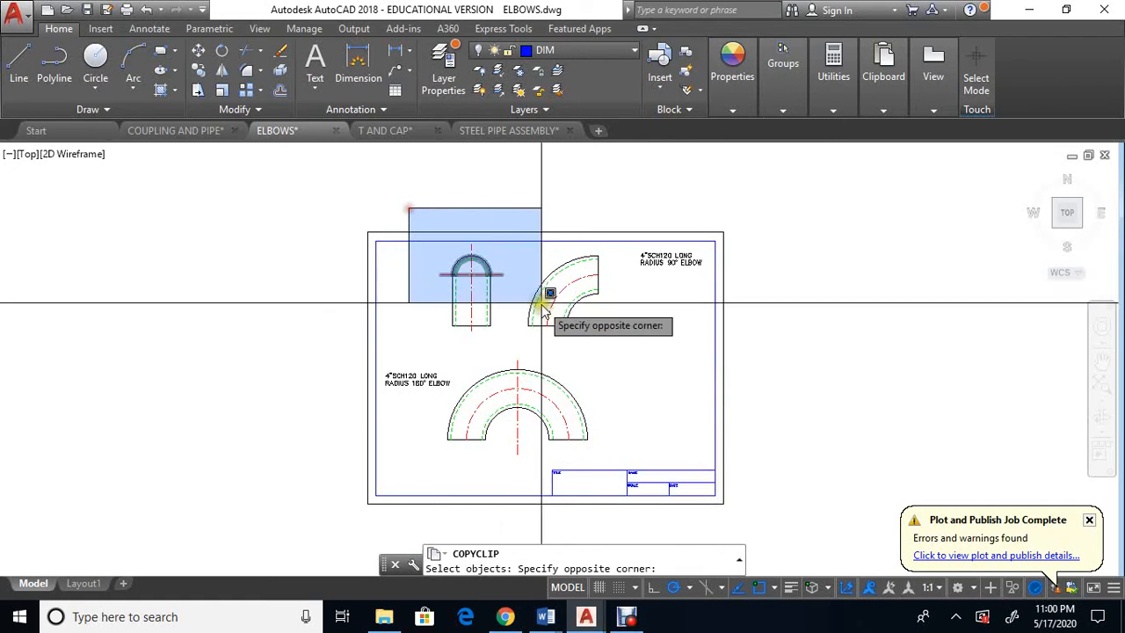
pyautogui.click(628, 359)
pyautogui.click(600, 448)
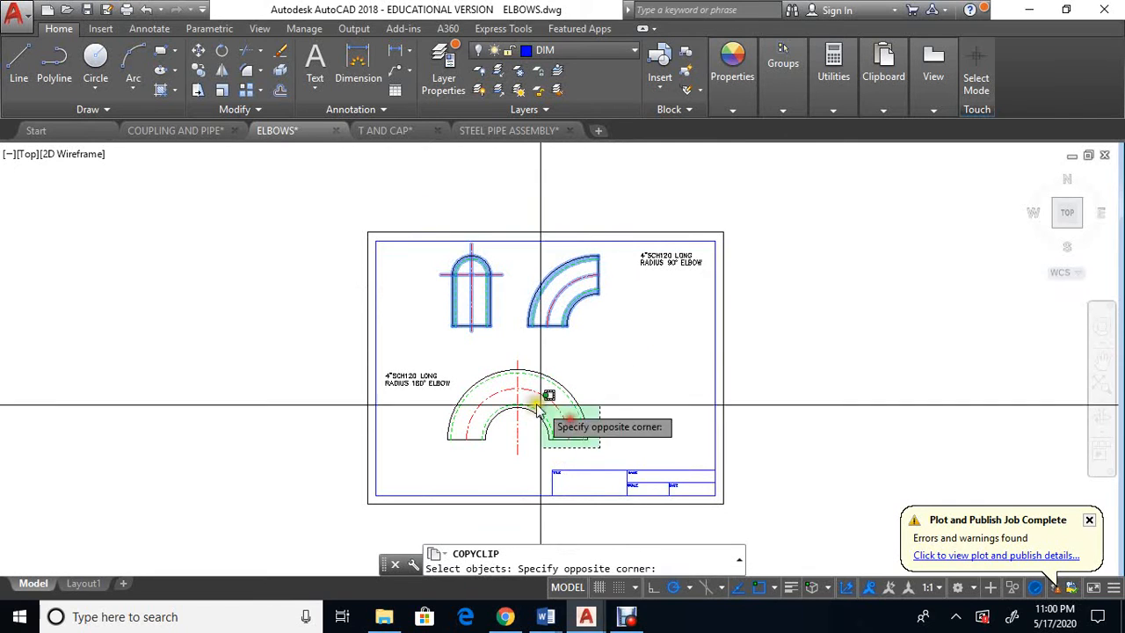
pyautogui.click(463, 360)
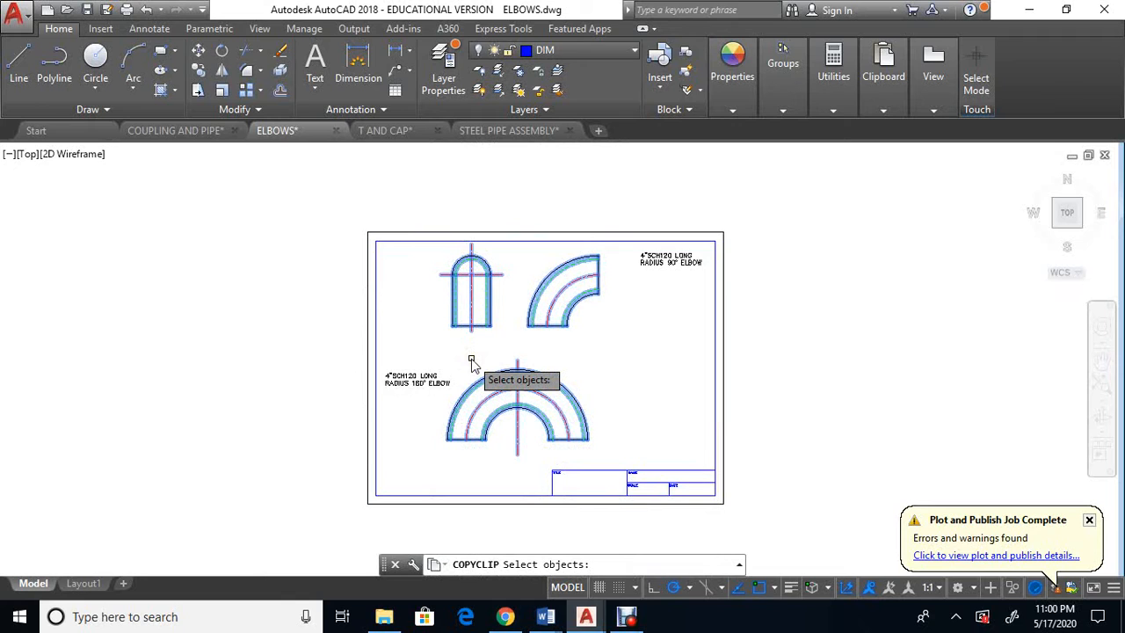
pyautogui.press('Return')
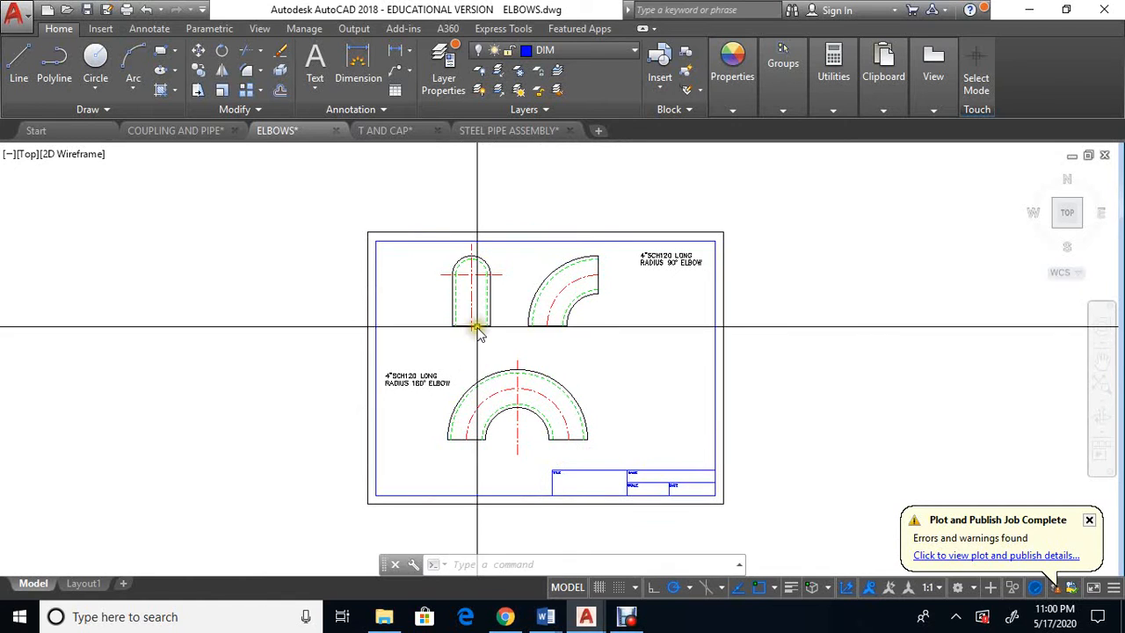
# Paste the elbow views into the STEEL PIPE ASSEMBLY drawing, to the right of the pasted pipe views.
pyautogui.click(513, 132)
pyautogui.moveTo(774, 248); pyautogui.dragTo(263, 290, button='middle')
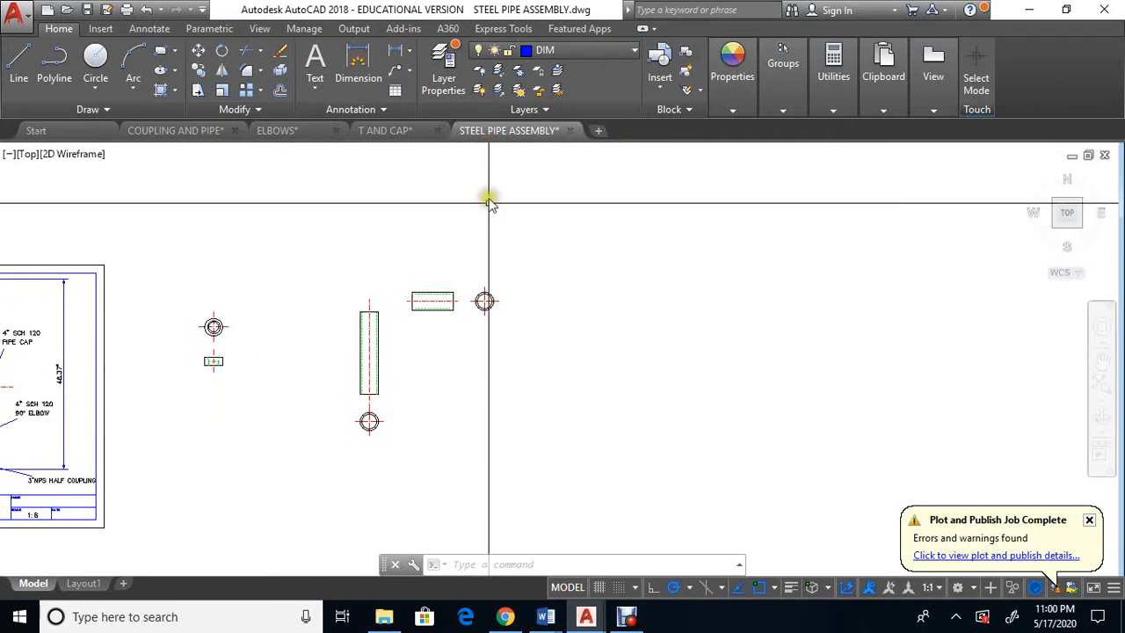
pyautogui.rightClick(601, 304)
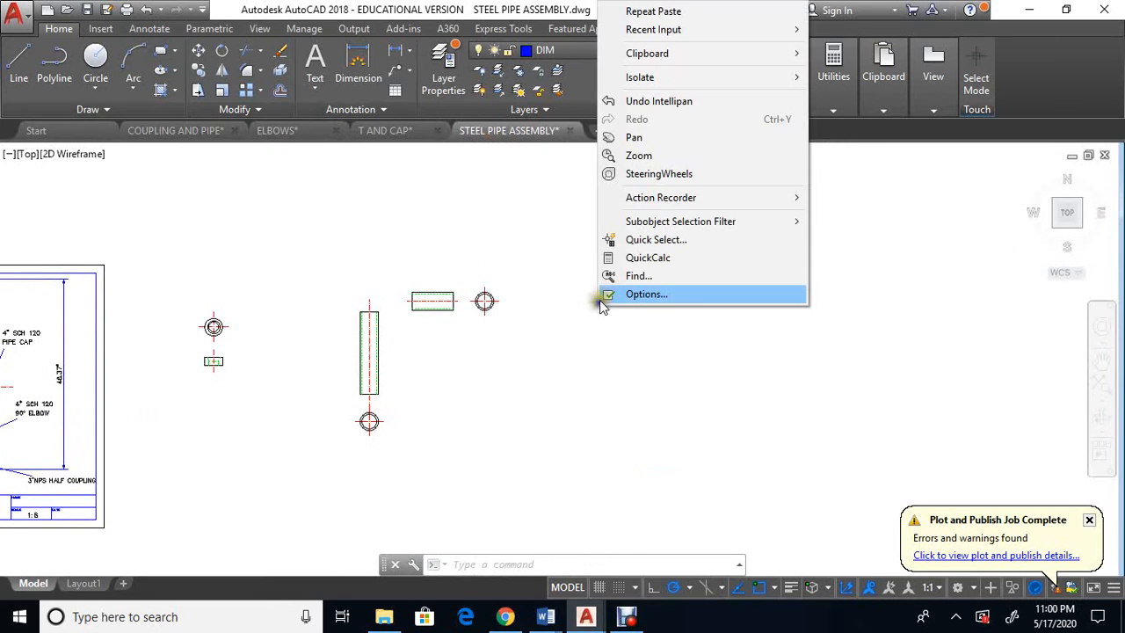
pyautogui.moveTo(662, 54)
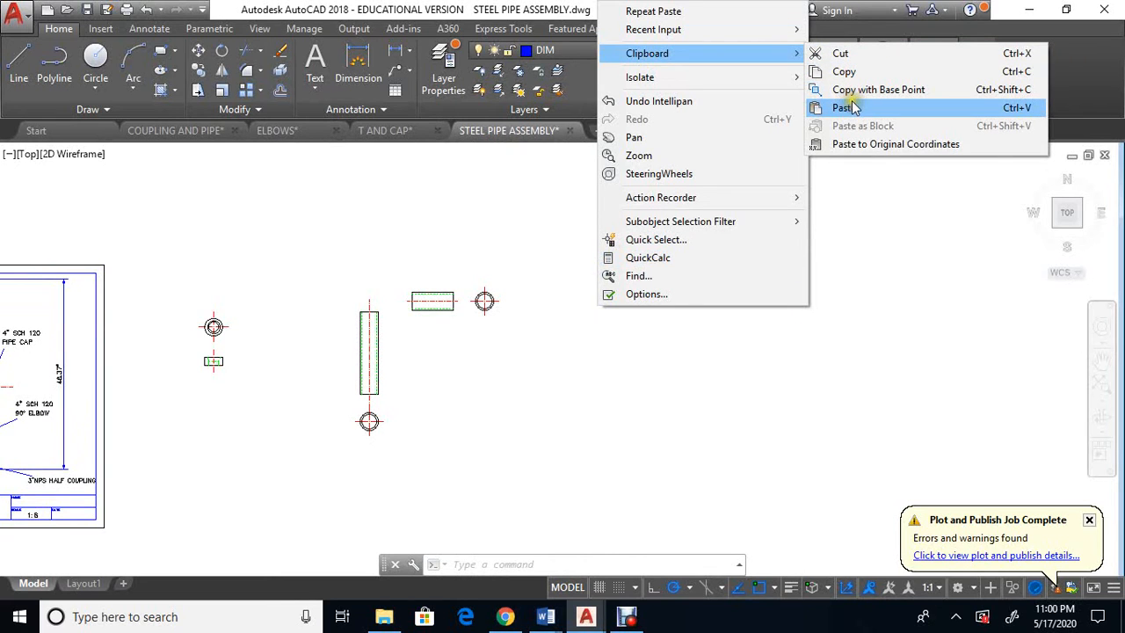
pyautogui.click(843, 107)
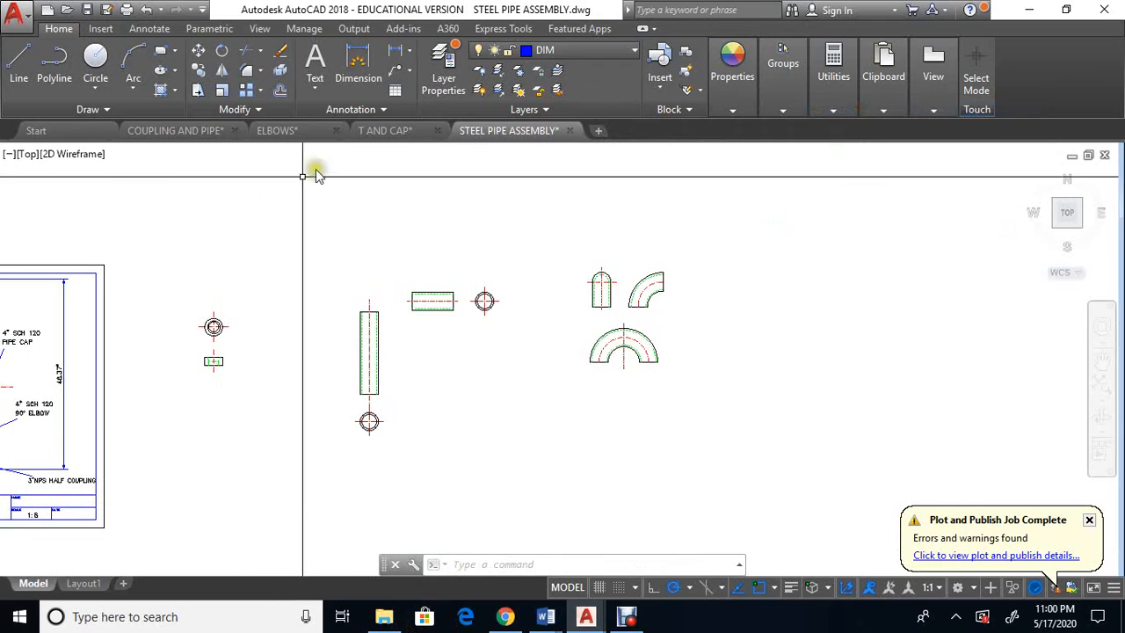
# Switch to the T AND CAP drawing and turn off its current DIM layer.
pyautogui.click(405, 131)
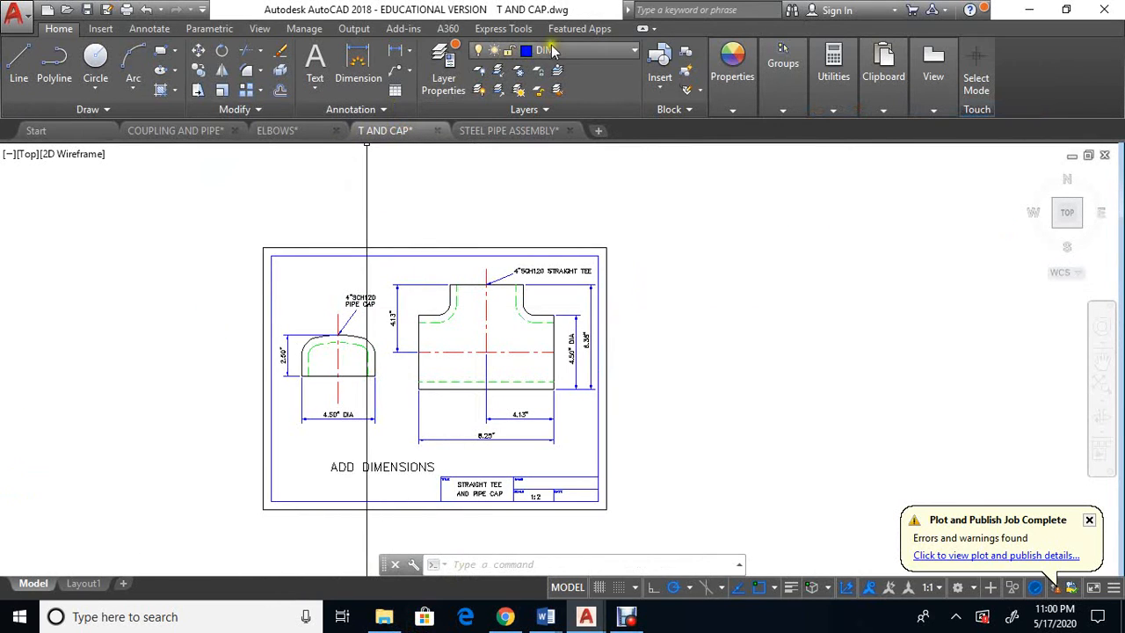
pyautogui.click(492, 51)
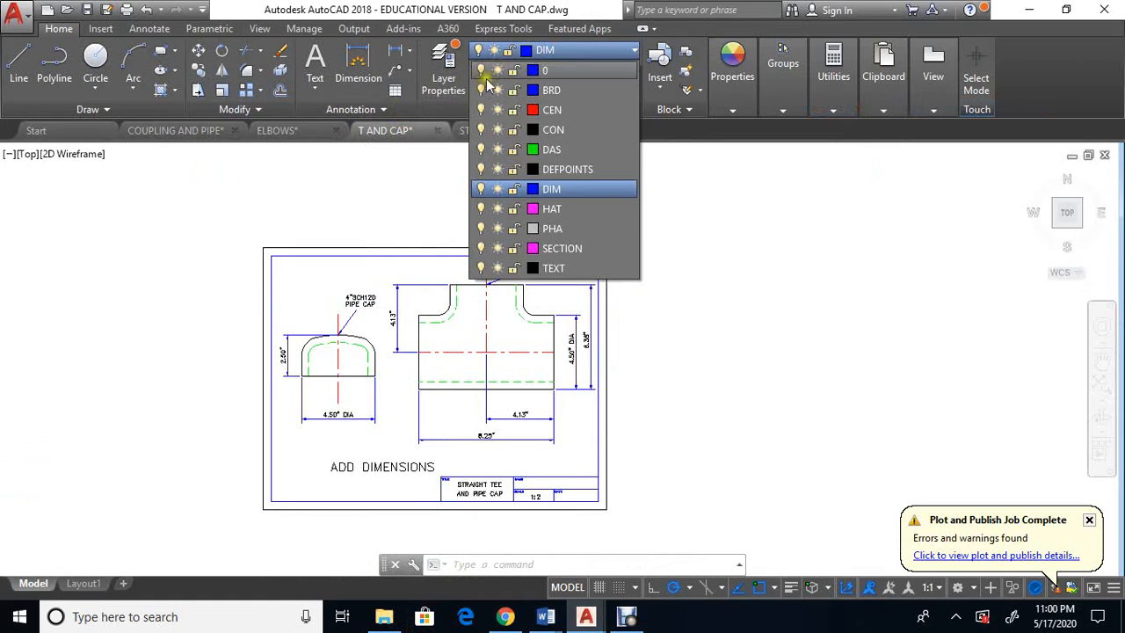
pyautogui.click(481, 188)
pyautogui.click(481, 280)
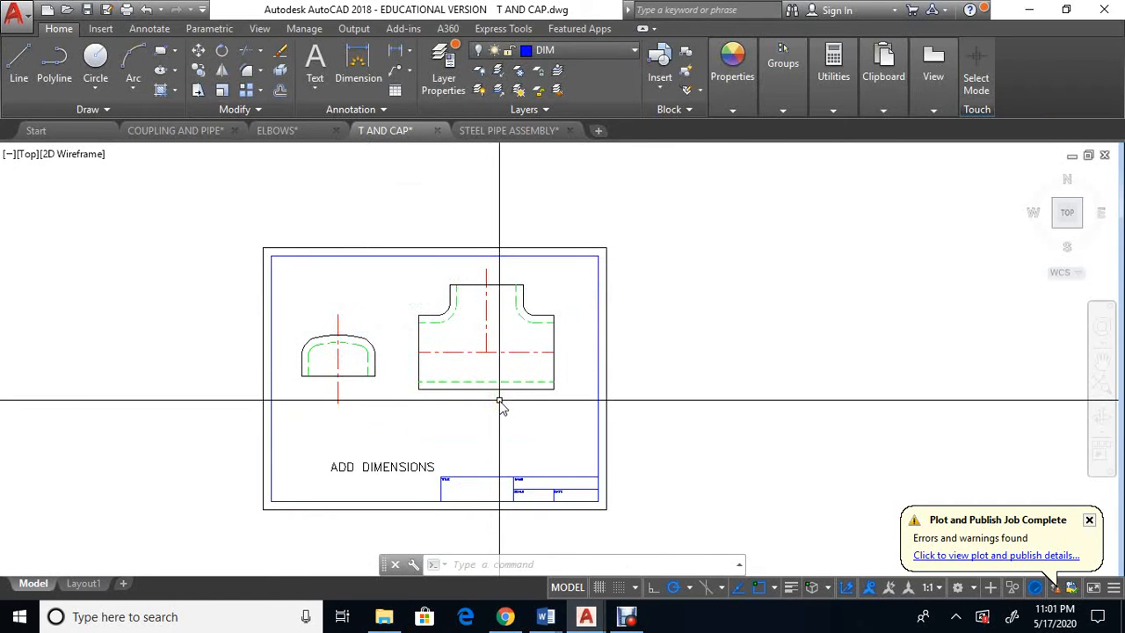
# Copy the pipe cap and straight tee views to the clipboard and return to the STEEL PIPE ASSEMBLY drawing.
pyautogui.hotkey('ctrl', 'c')
pyautogui.click(567, 413)
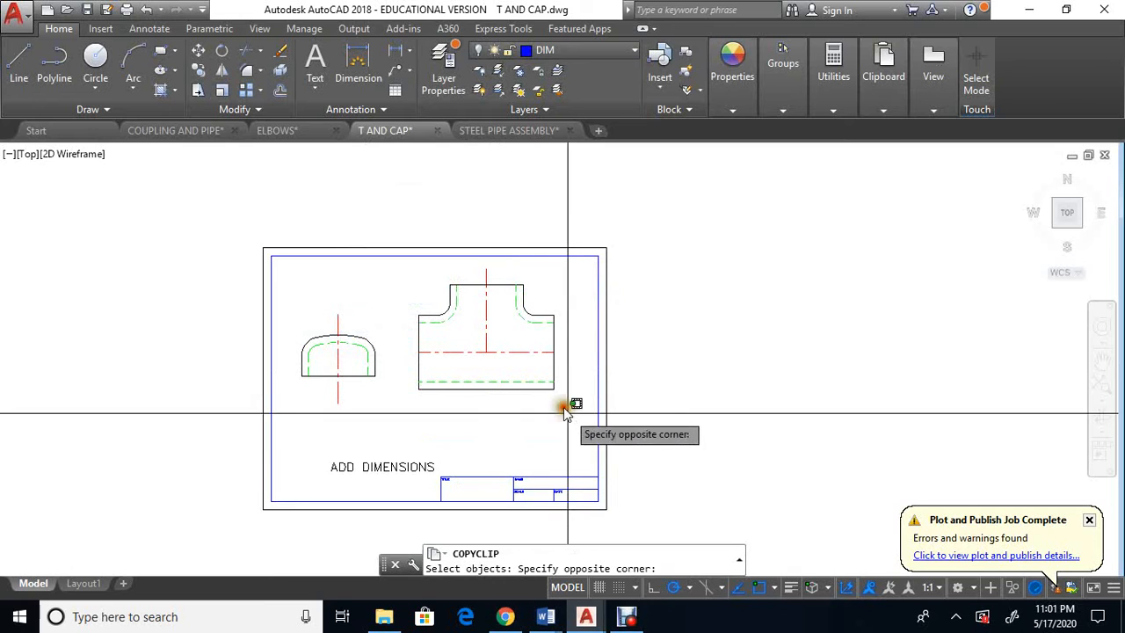
pyautogui.click(291, 273)
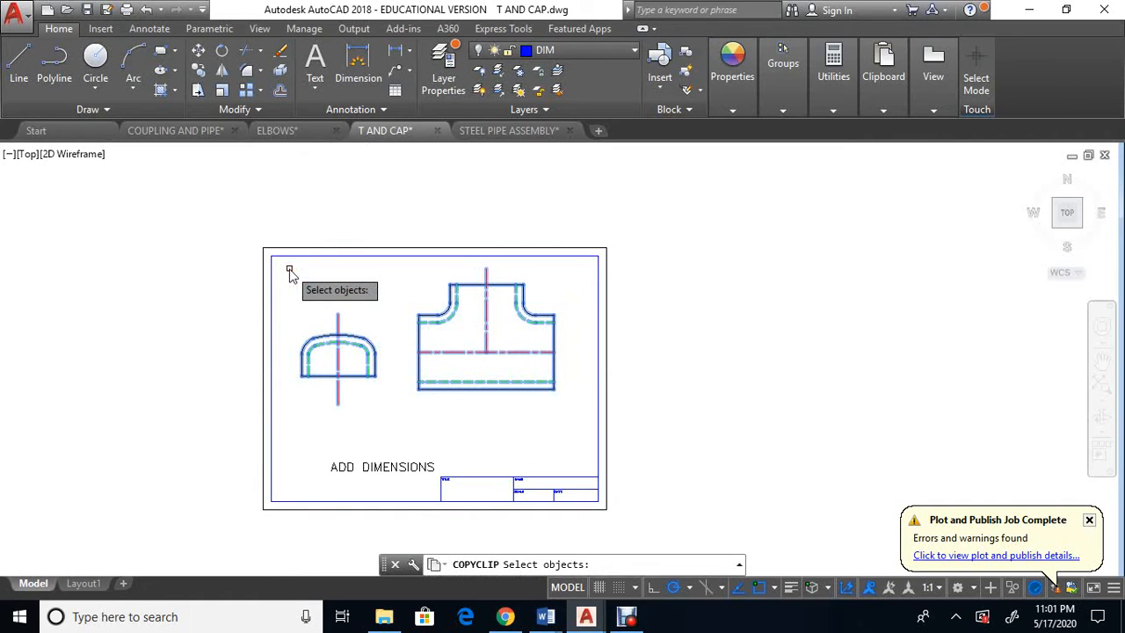
pyautogui.press('Return')
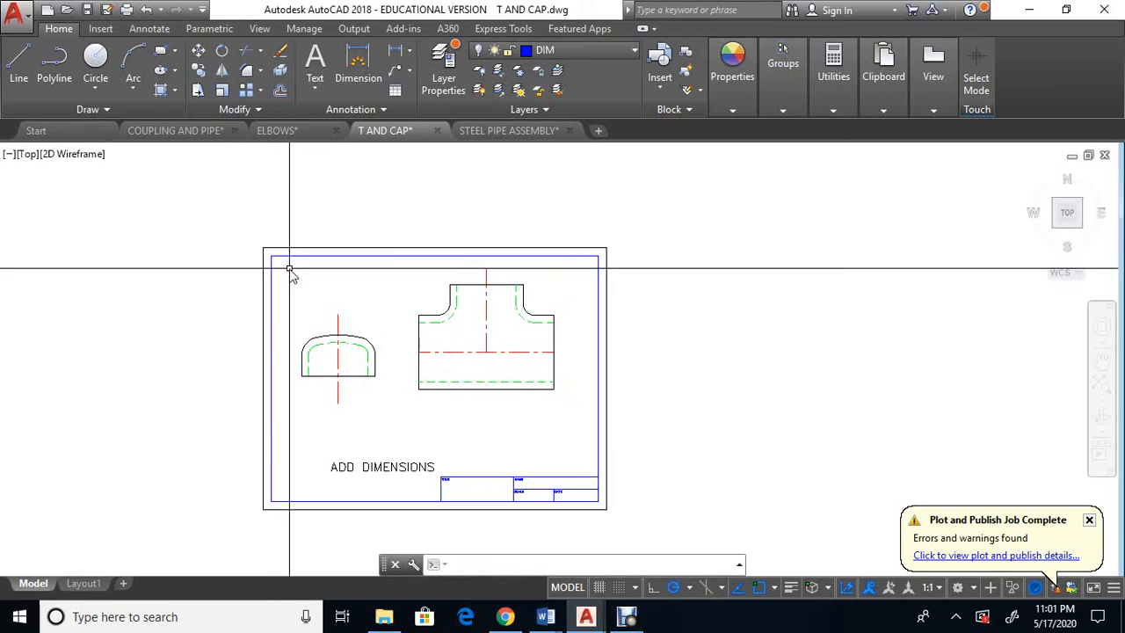
pyautogui.click(497, 132)
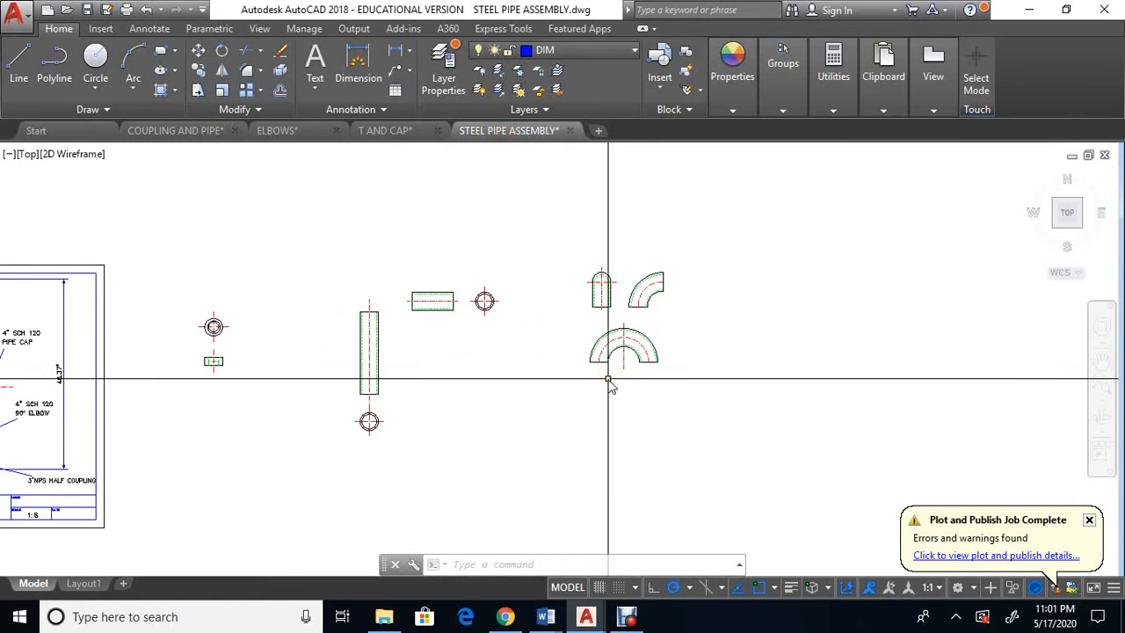
# Paste the pipe cap and straight tee views into the assembly drawing, below the horizontal pipe view.
pyautogui.hotkey('ctrl', 'v')
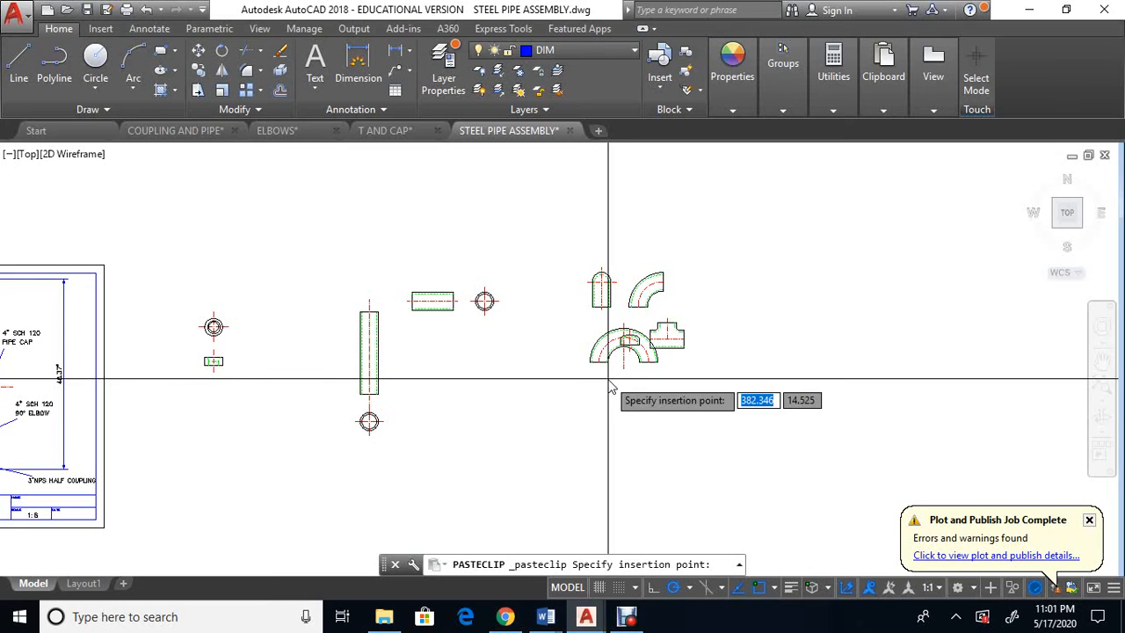
pyautogui.click(433, 449)
pyautogui.moveTo(431, 478); pyautogui.dragTo(687, 397, button='middle')
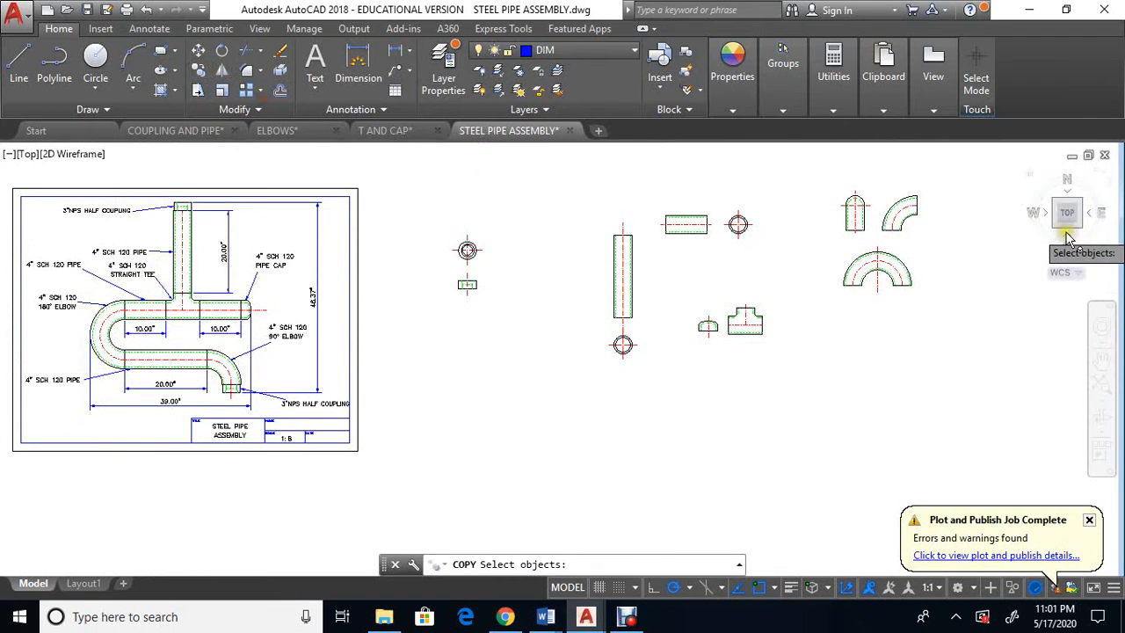
# Copy the 180° elbow view into the empty area below the pasted part views.
pyautogui.click(807, 242)
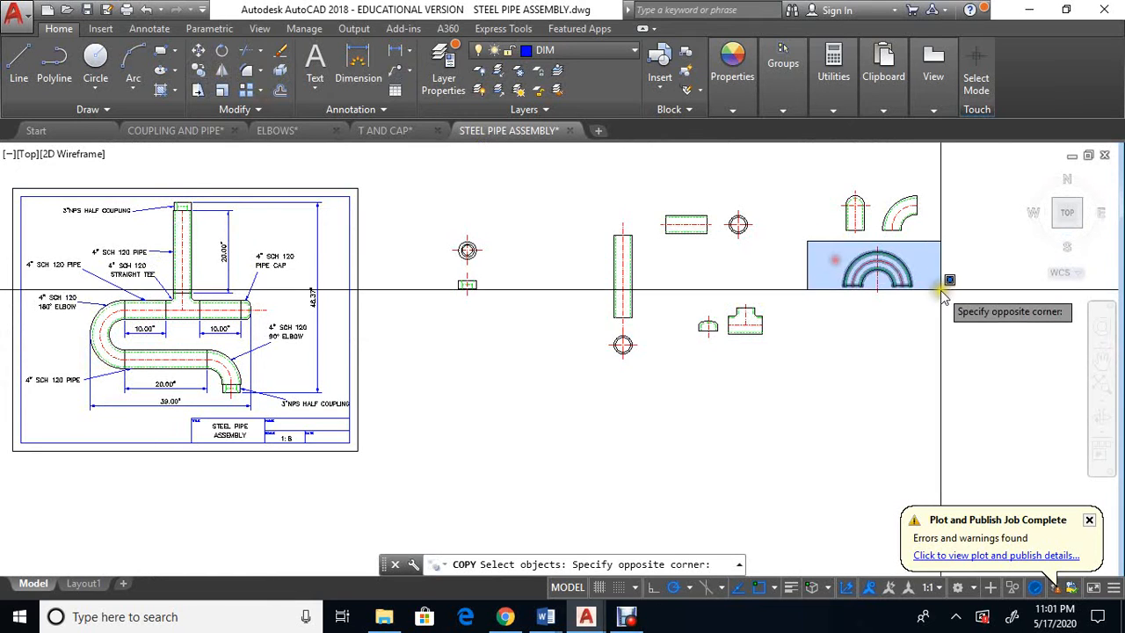
pyautogui.click(937, 293)
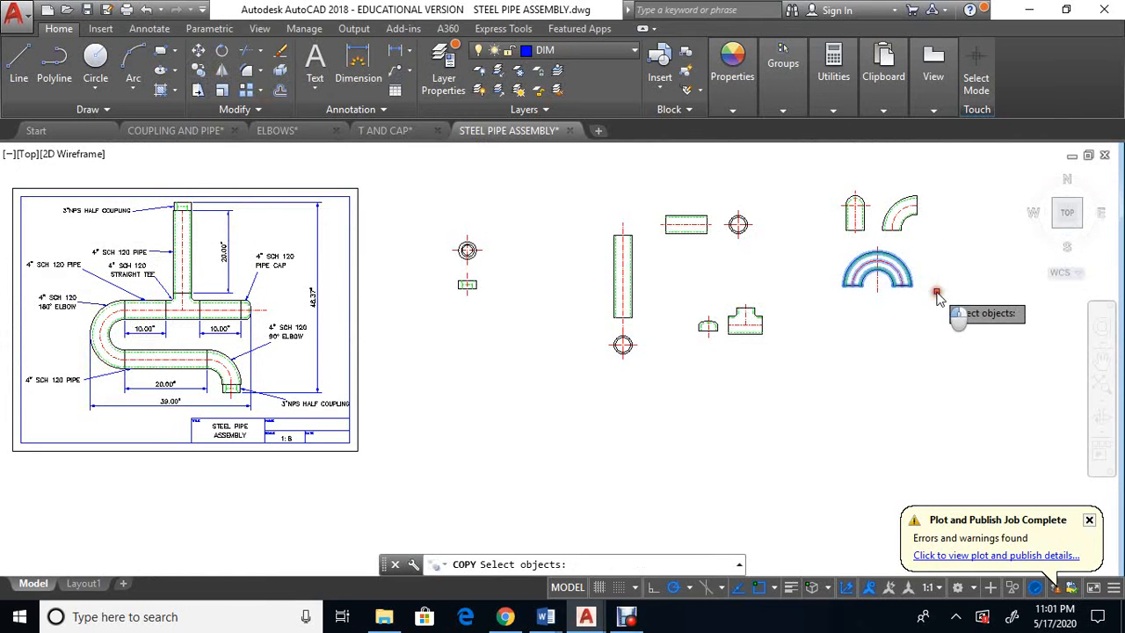
pyautogui.press('Return')
pyautogui.click(877, 265)
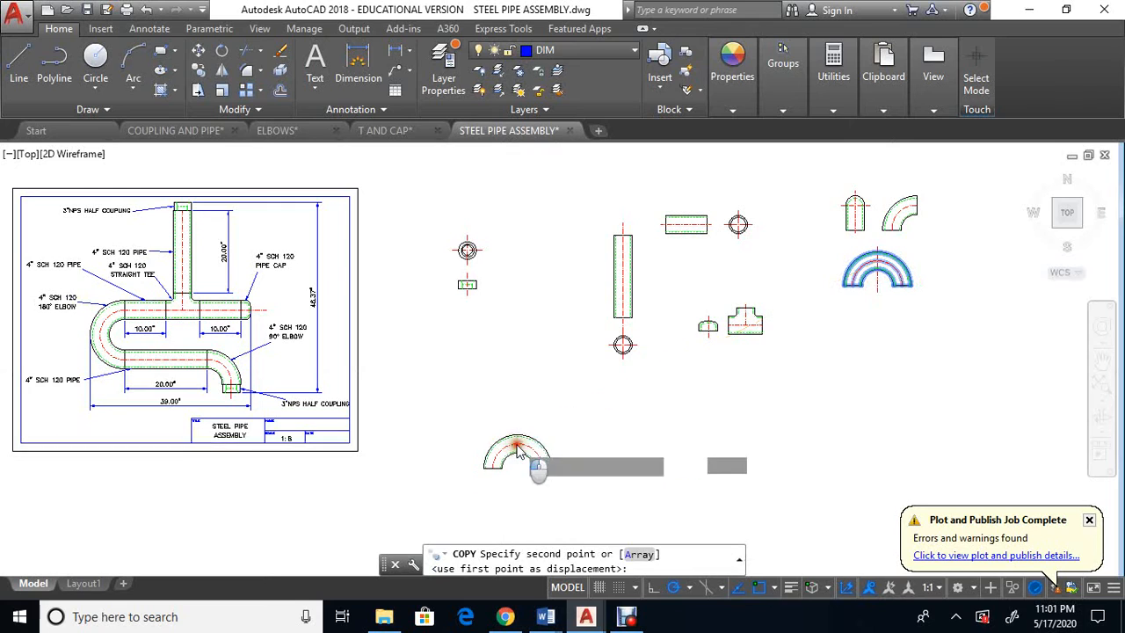
pyautogui.click(519, 450)
pyautogui.press('Return')
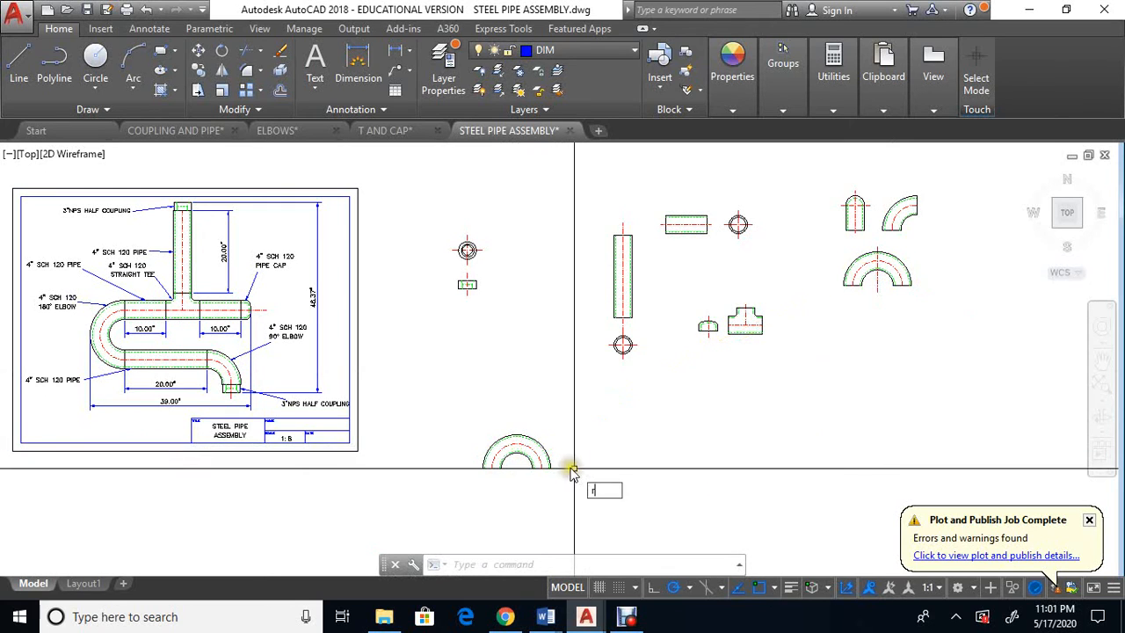
# Rotate the copied 180° elbow 90° counterclockwise so that its open ends face right.
pyautogui.press('Return')
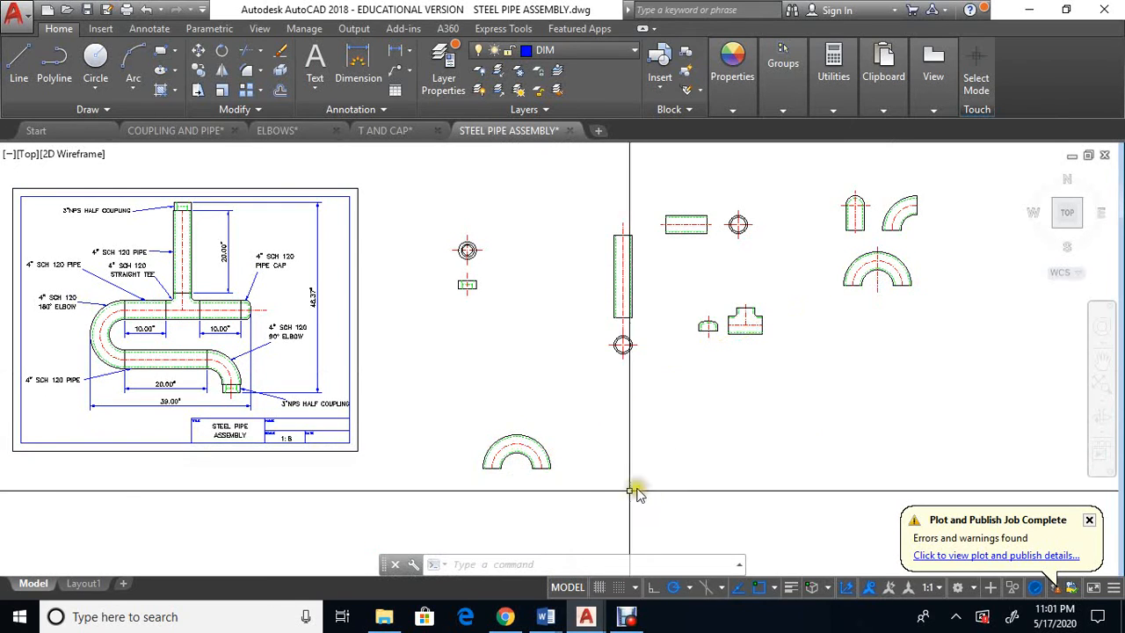
pyautogui.click(221, 54)
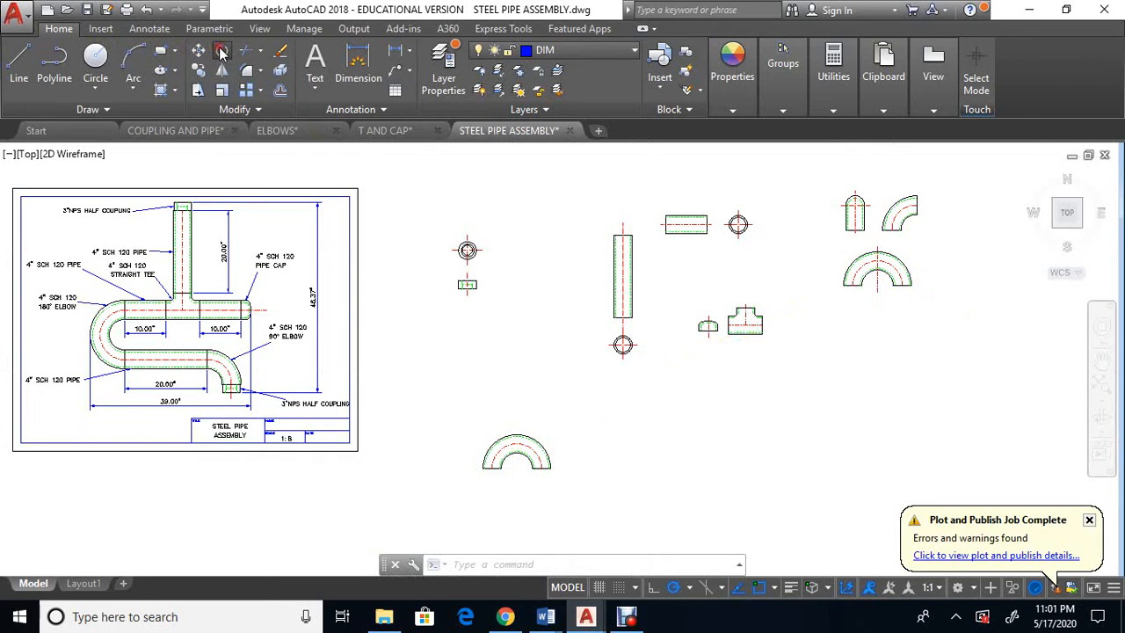
pyautogui.click(567, 502)
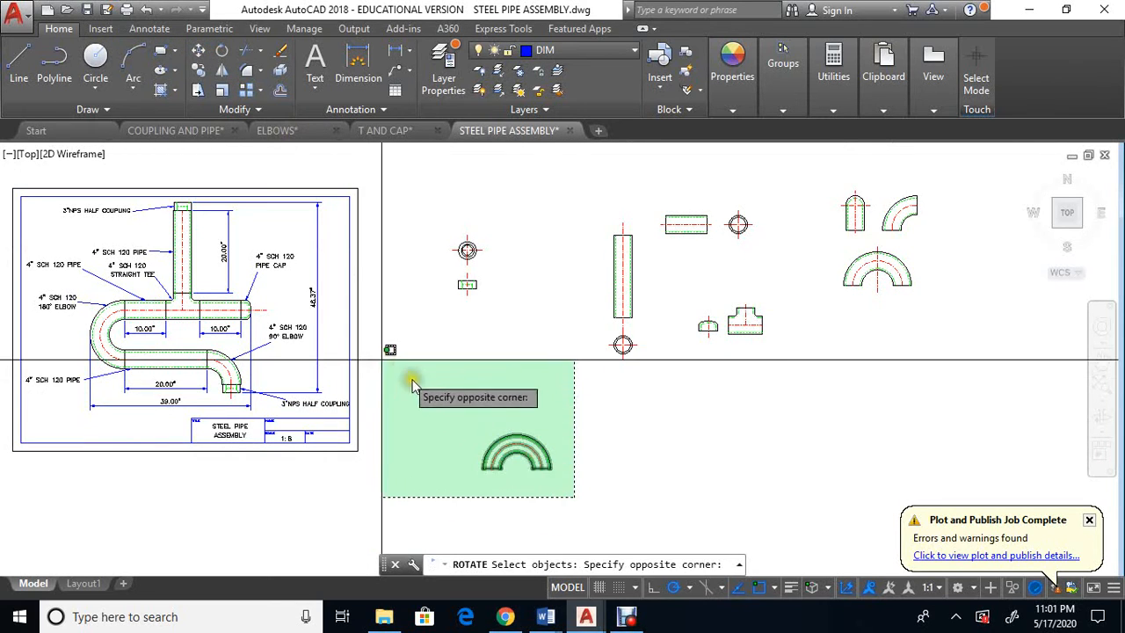
pyautogui.click(418, 384)
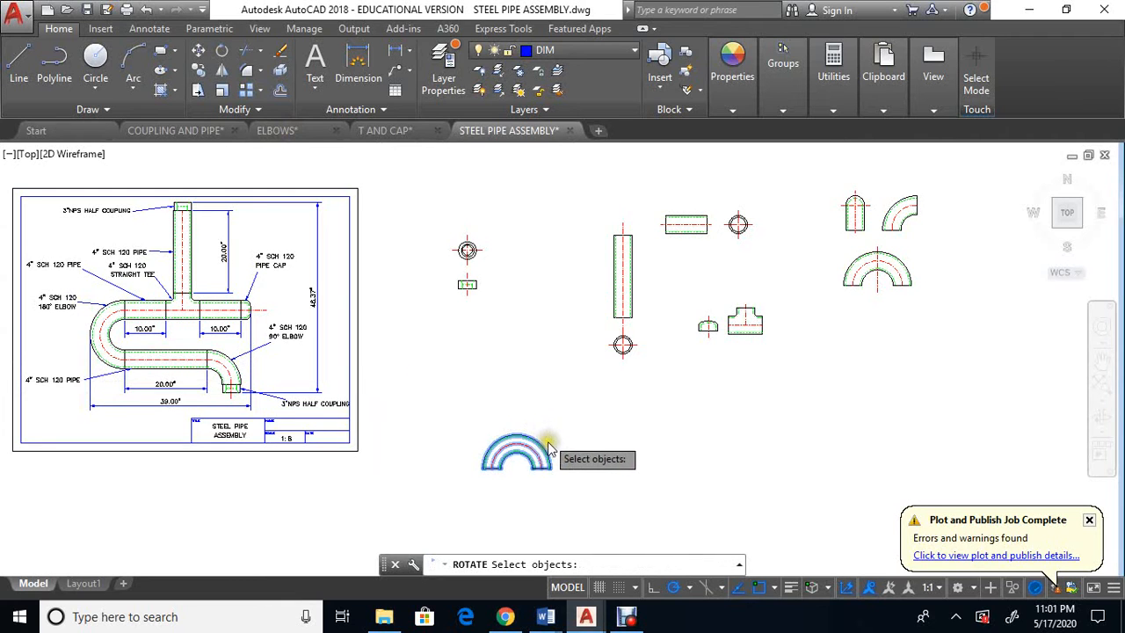
pyautogui.press('Return')
pyautogui.click(515, 468)
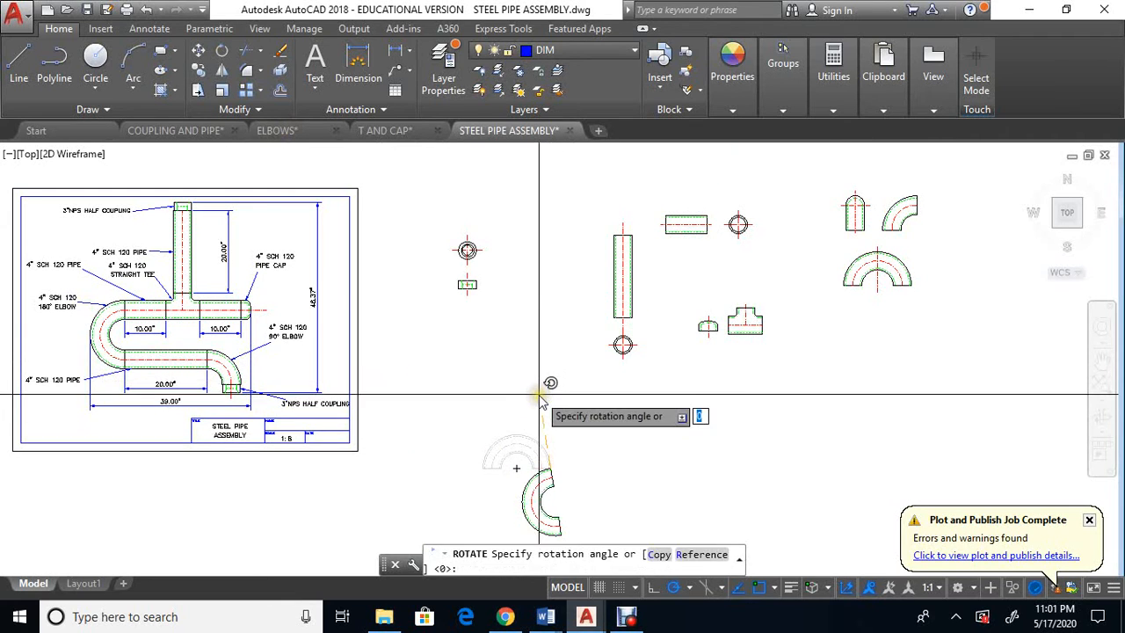
pyautogui.click(549, 406)
# Copy the short horizontal pipe, matching its lower left corner to the lower corner of the rotated elbow's upper end.
pyautogui.moveTo(547, 409); pyautogui.dragTo(498, 349, button='middle')
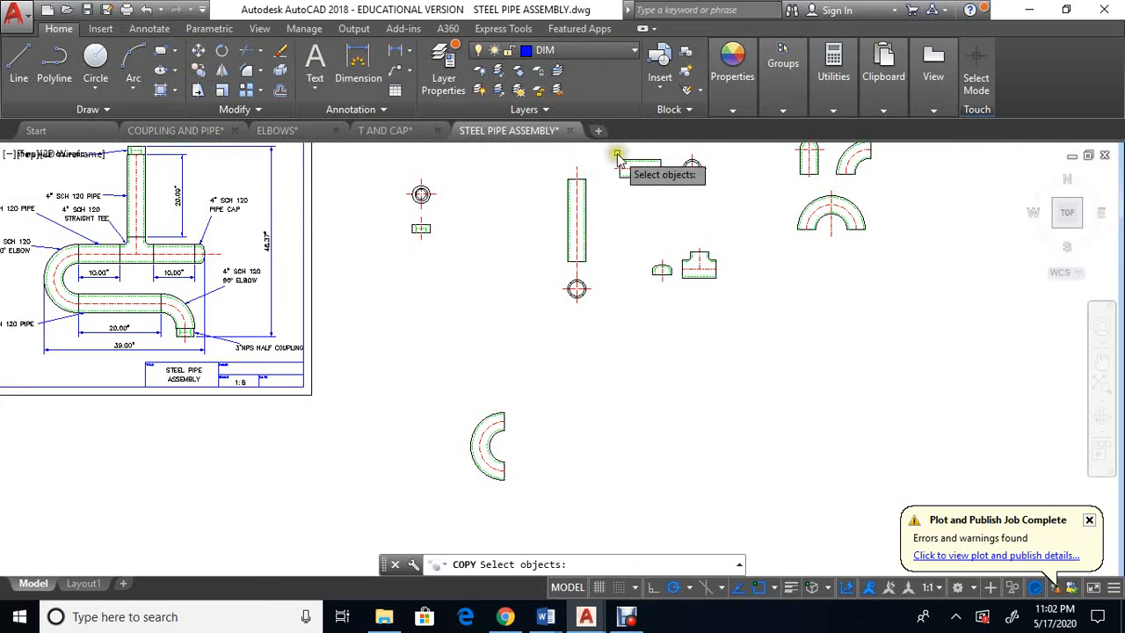
pyautogui.scroll(3, 618, 157)
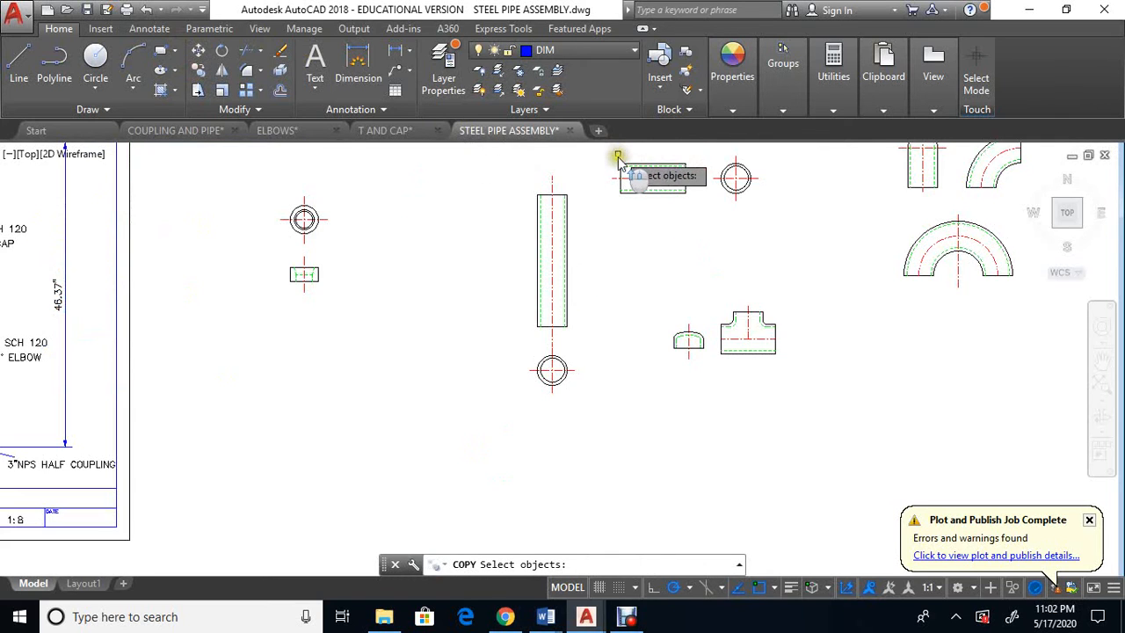
pyautogui.click(603, 221)
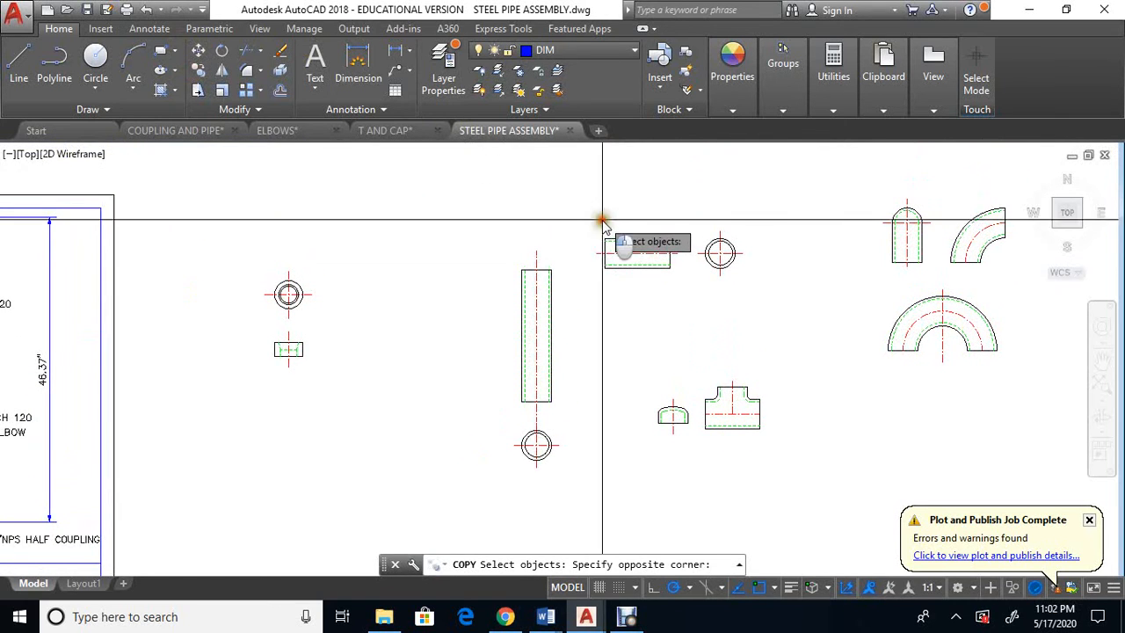
pyautogui.click(674, 287)
pyautogui.press('Return')
pyautogui.scroll(6, 608, 279)
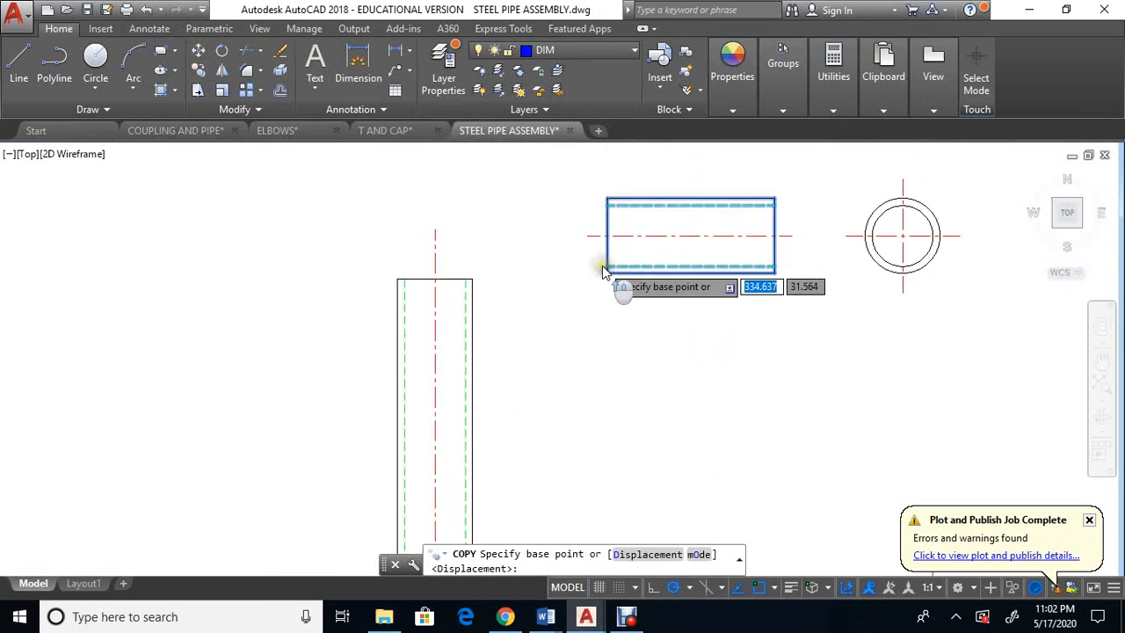
pyautogui.click(610, 279)
pyautogui.scroll(-6, 604, 281)
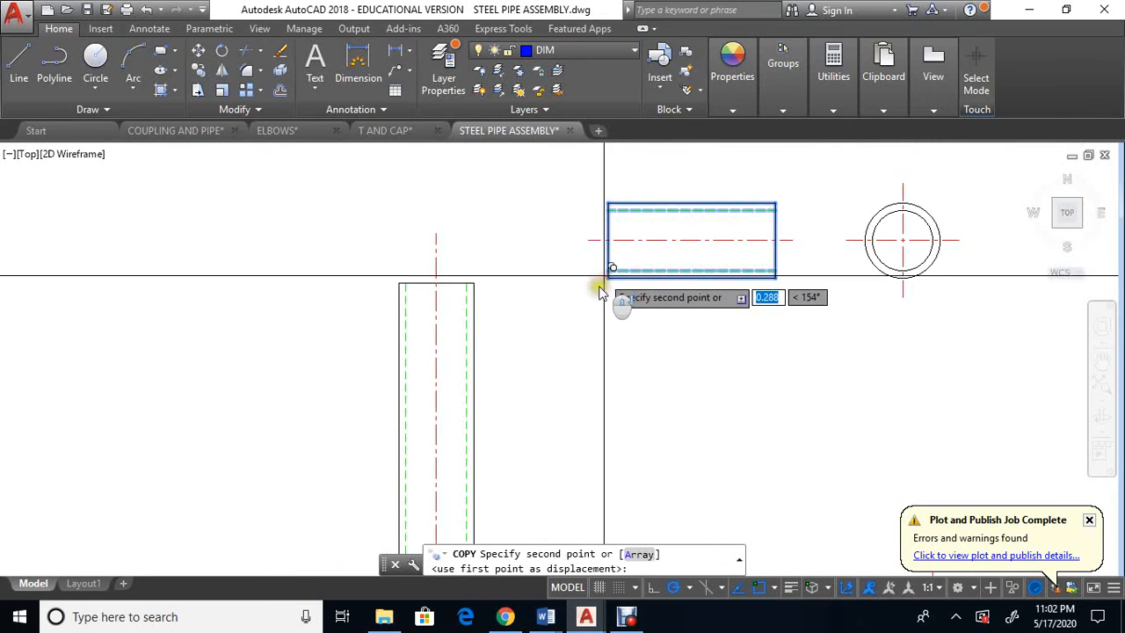
pyautogui.moveTo(575, 362); pyautogui.dragTo(576, 66, button='middle')
pyautogui.scroll(6, 509, 409)
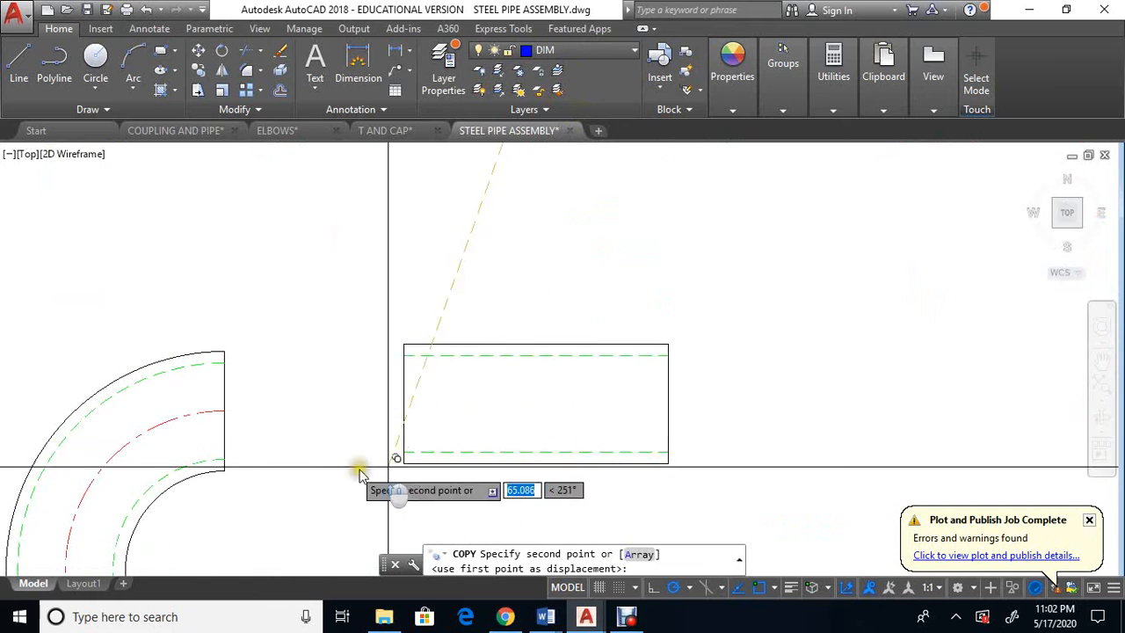
pyautogui.click(225, 472)
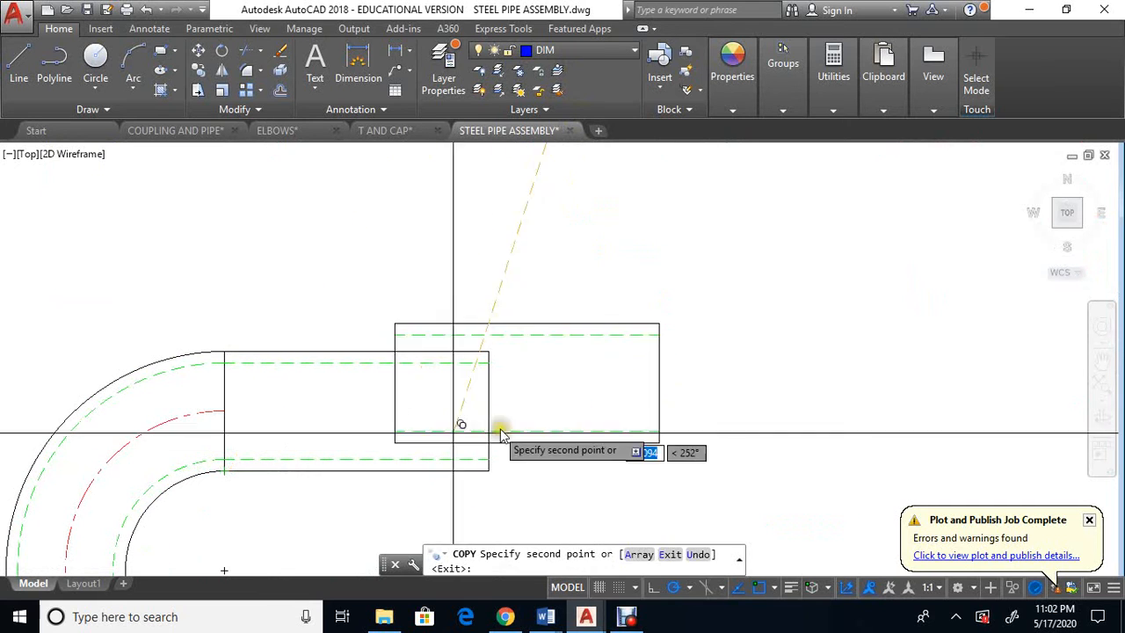
pyautogui.press('Return')
# Copy the straight tee view to the right end of the pipe attached to the elbow.
pyautogui.scroll(5, 238, 304)
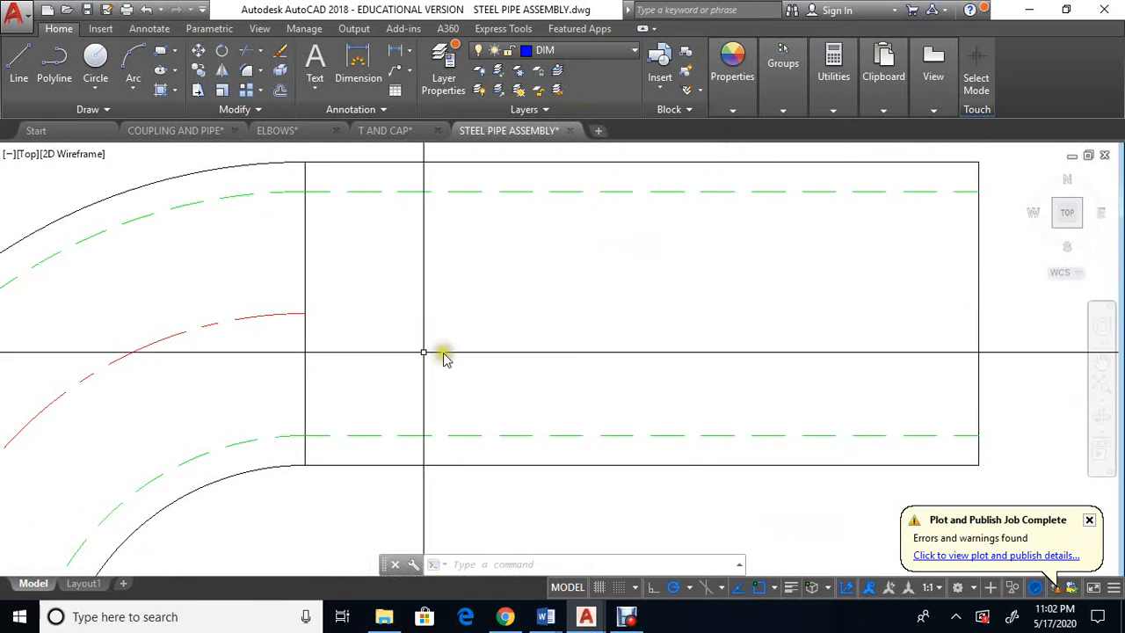
pyautogui.scroll(-2, 434, 351)
pyautogui.scroll(-6, 733, 304)
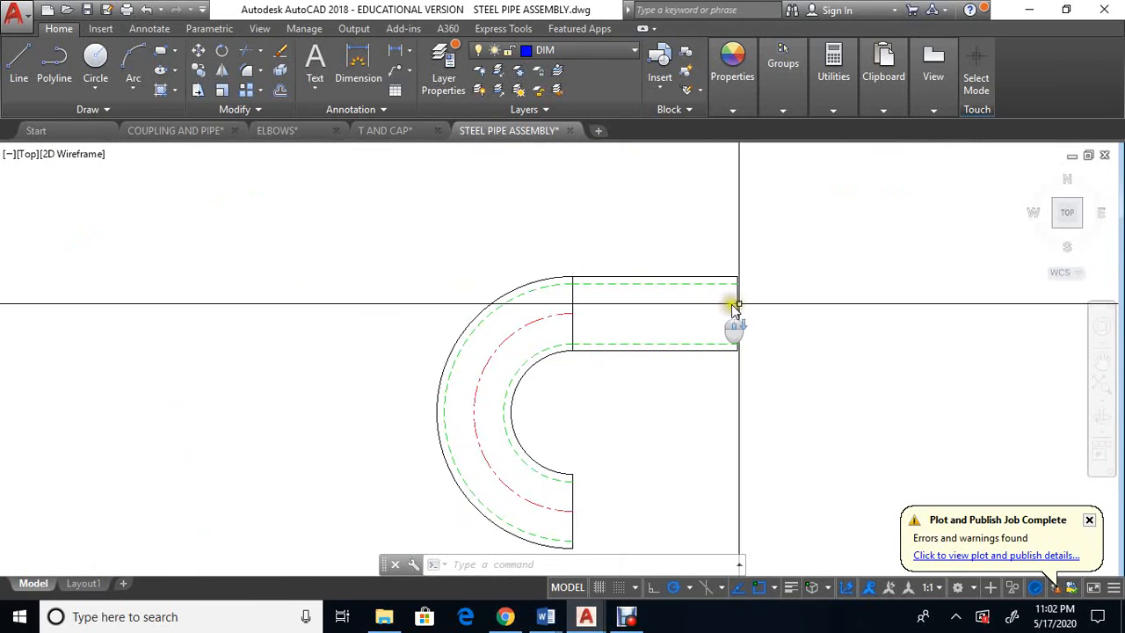
pyautogui.moveTo(857, 271)
pyautogui.mouseDown(button='middle')
pyautogui.moveTo(869, 264)
pyautogui.moveTo(646, 321)
pyautogui.moveTo(591, 322)
pyautogui.mouseUp(button='middle')
pyautogui.scroll(-2, 598, 322)
pyautogui.scroll(-2, 704, 311)
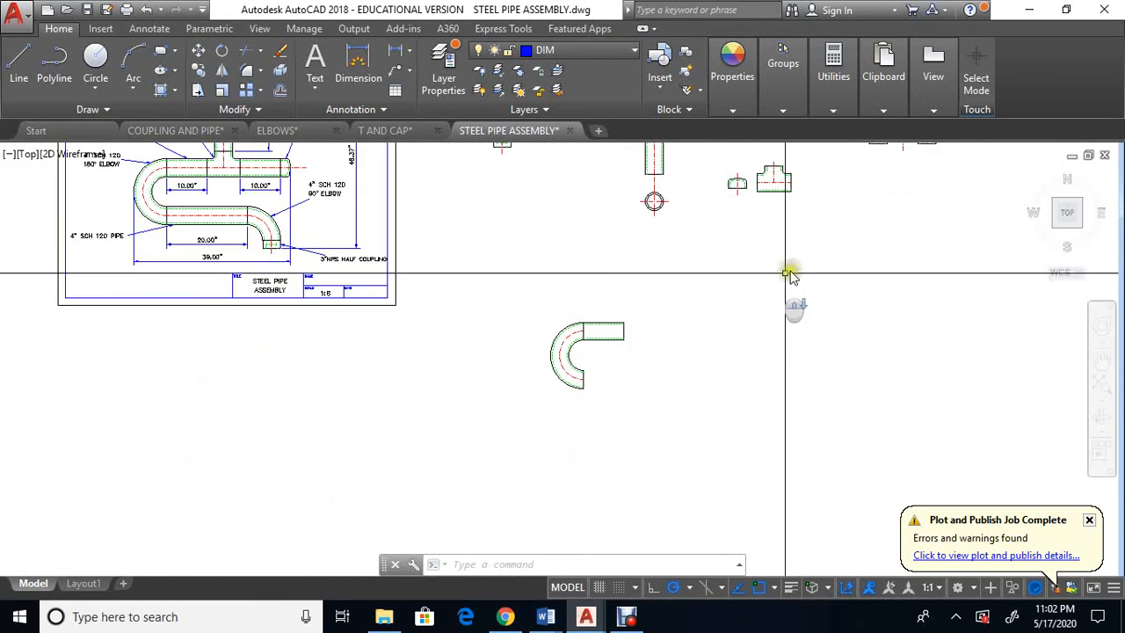
pyautogui.moveTo(790, 269); pyautogui.dragTo(718, 335, button='middle')
pyautogui.scroll(4, 705, 258)
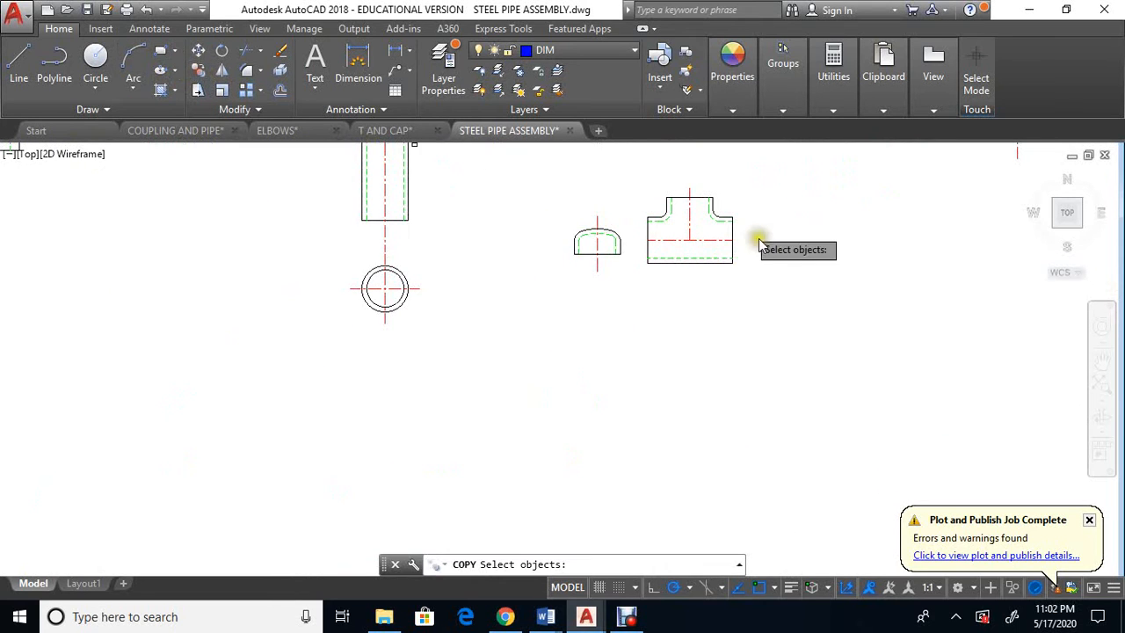
pyautogui.click(627, 178)
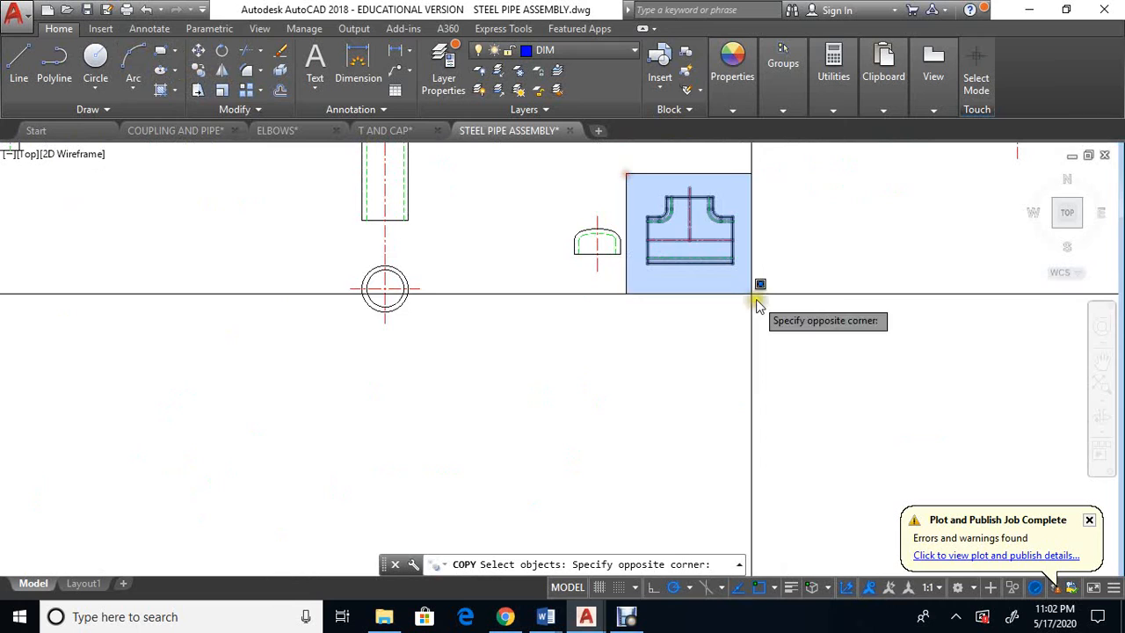
pyautogui.click(806, 318)
pyautogui.press('Return')
pyautogui.scroll(4, 688, 295)
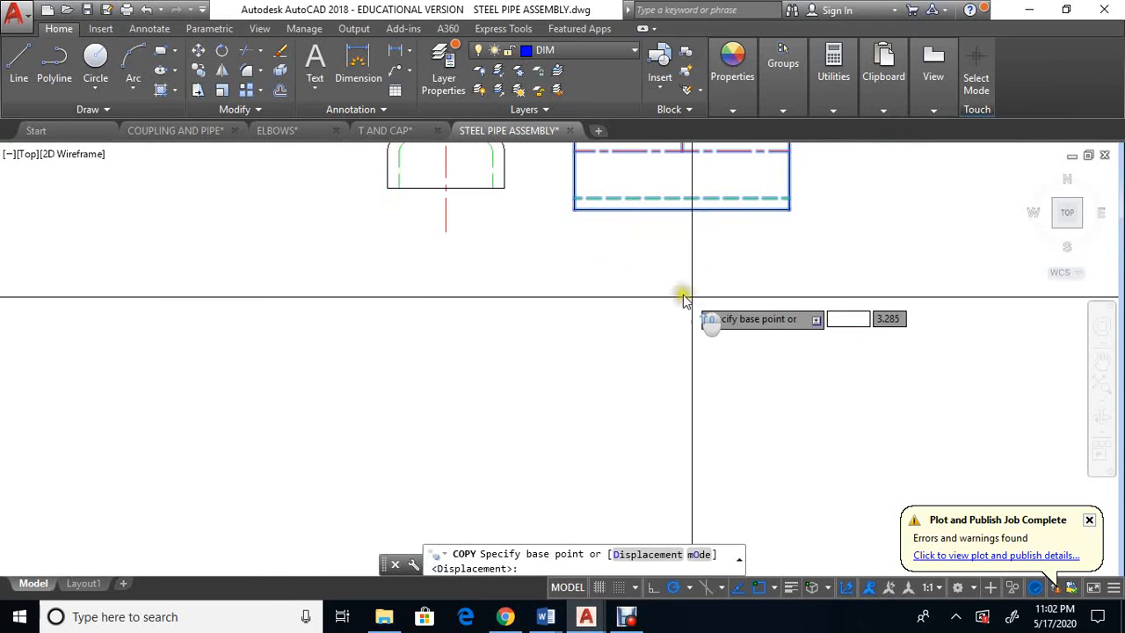
pyautogui.click(573, 208)
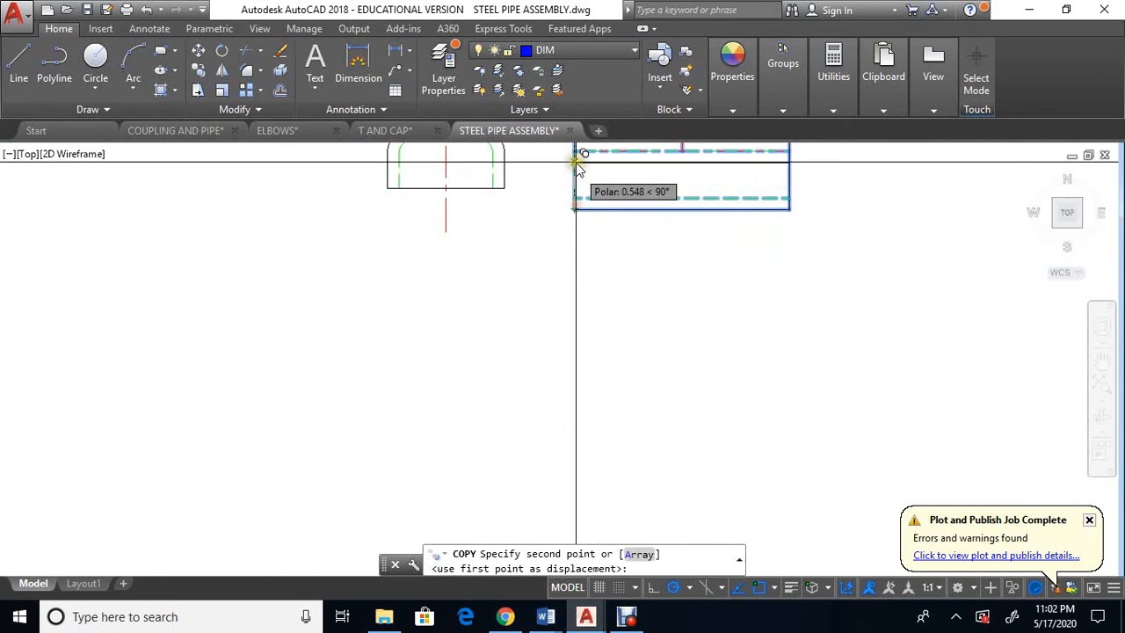
pyautogui.scroll(-8, 553, 284)
pyautogui.scroll(4, 467, 396)
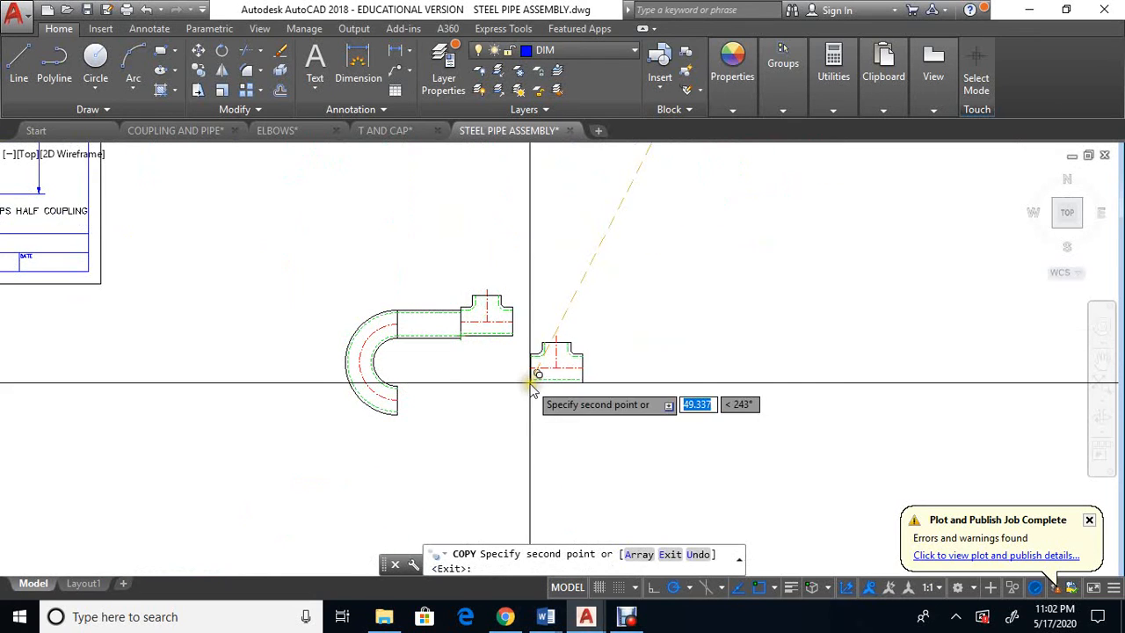
pyautogui.press('Escape')
# Move the copied tee so that its lower left corner meets the lower right corner of the attached pipe.
pyautogui.scroll(4, 515, 371)
pyautogui.moveTo(515, 372)
pyautogui.mouseDown(button='middle')
pyautogui.moveTo(464, 326)
pyautogui.moveTo(471, 378)
pyautogui.mouseUp(button='middle')
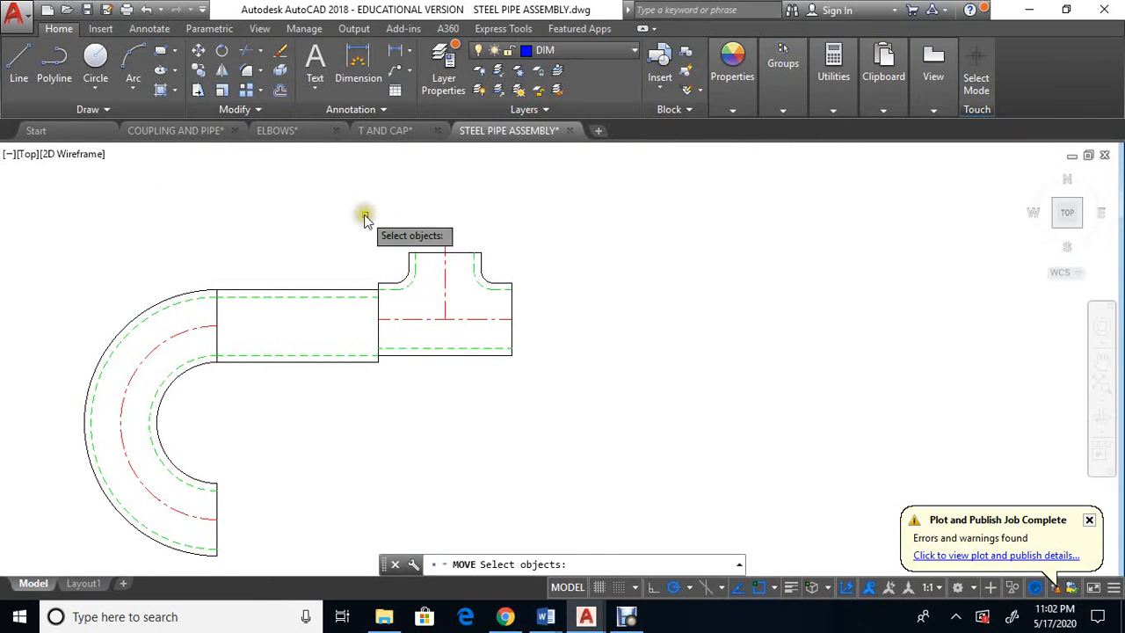
pyautogui.click(565, 362)
pyautogui.press('Return')
pyautogui.scroll(6, 383, 356)
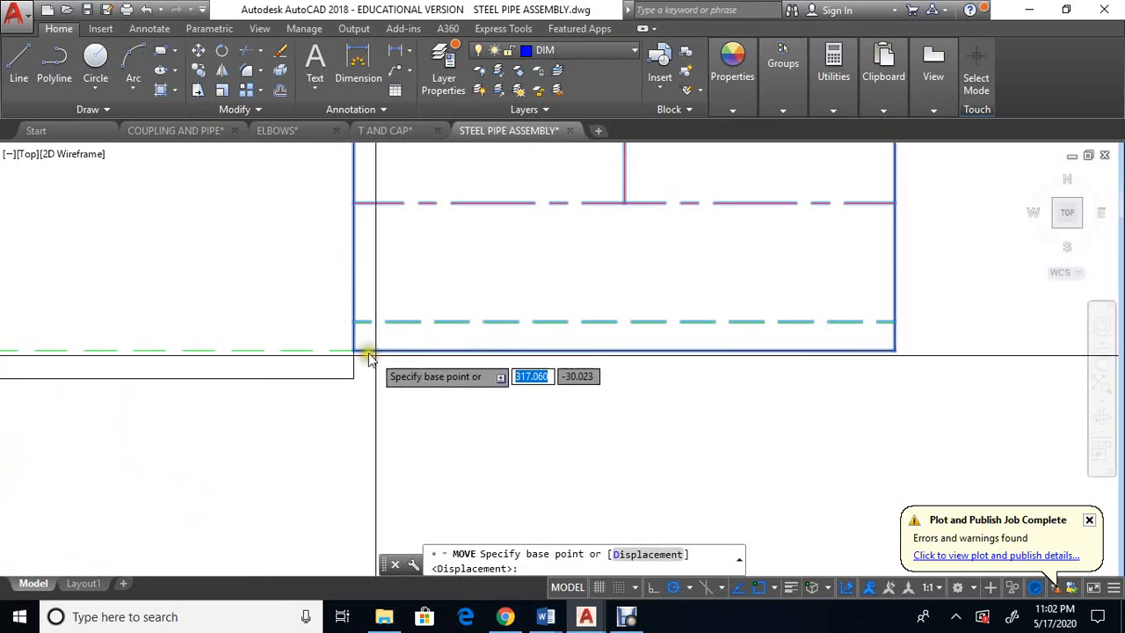
pyautogui.click(366, 351)
pyautogui.click(351, 373)
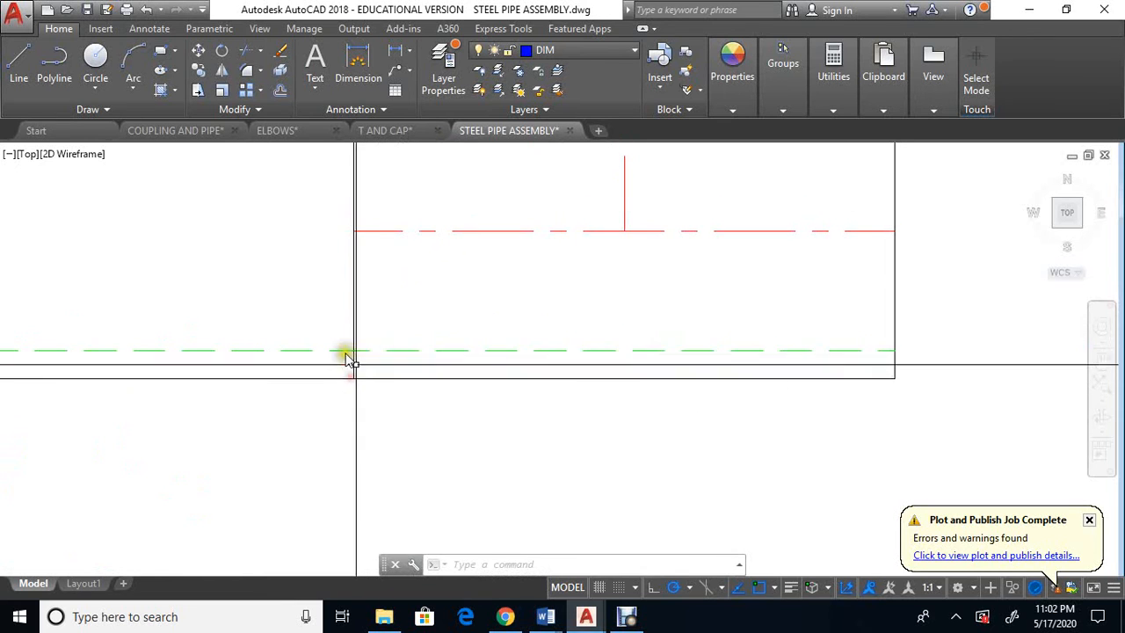
# Stretch the tee's horizontal centerline left through the pipe to the end of the elbow's centerline.
pyautogui.moveTo(374, 313); pyautogui.dragTo(398, 460, button='middle')
pyautogui.scroll(-4, 559, 382)
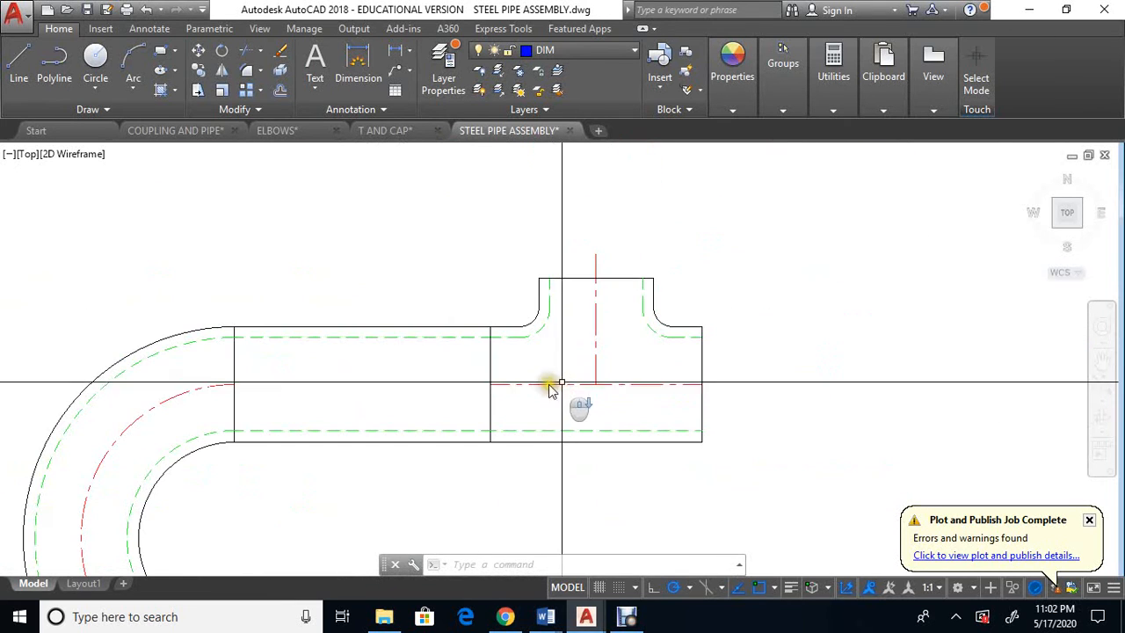
pyautogui.click(541, 384)
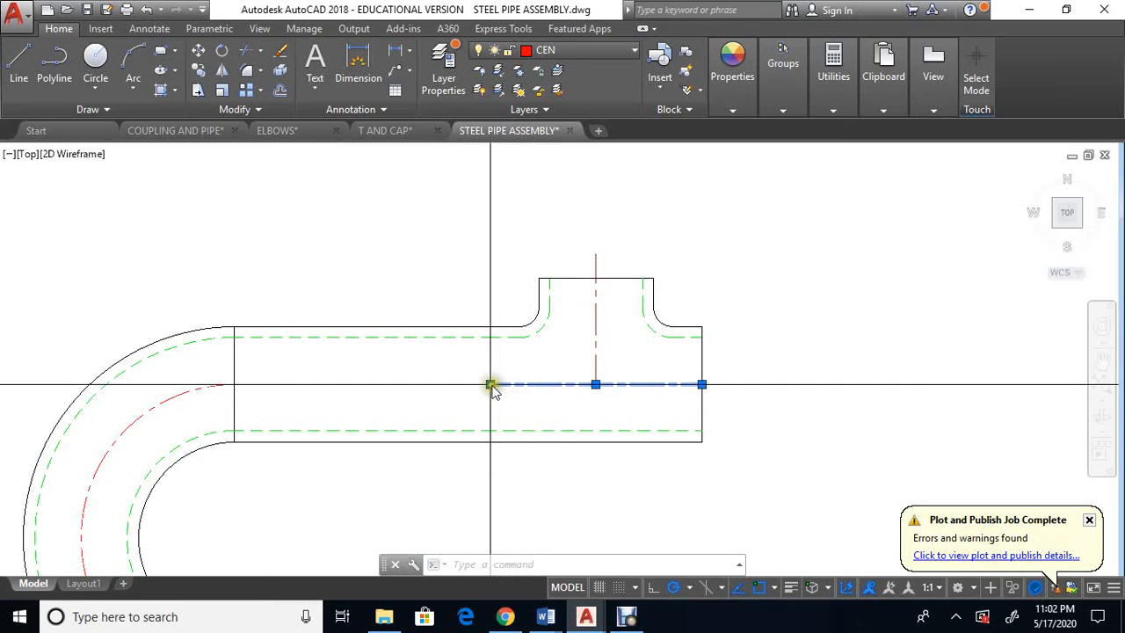
pyautogui.click(490, 384)
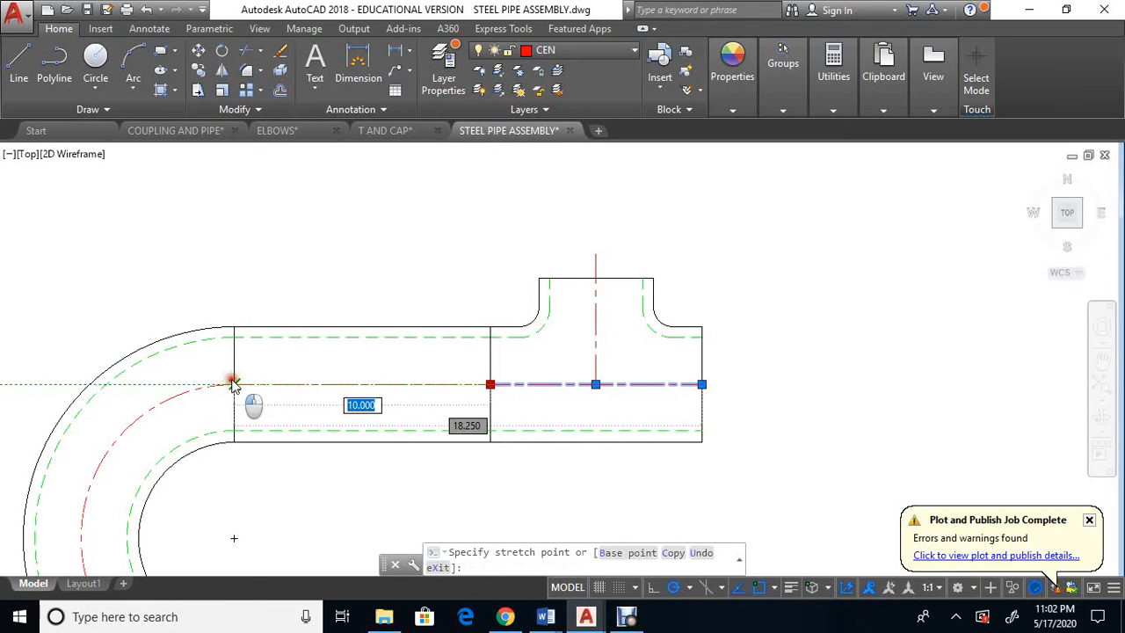
pyautogui.click(233, 384)
pyautogui.press('Escape')
pyautogui.scroll(-2, 597, 386)
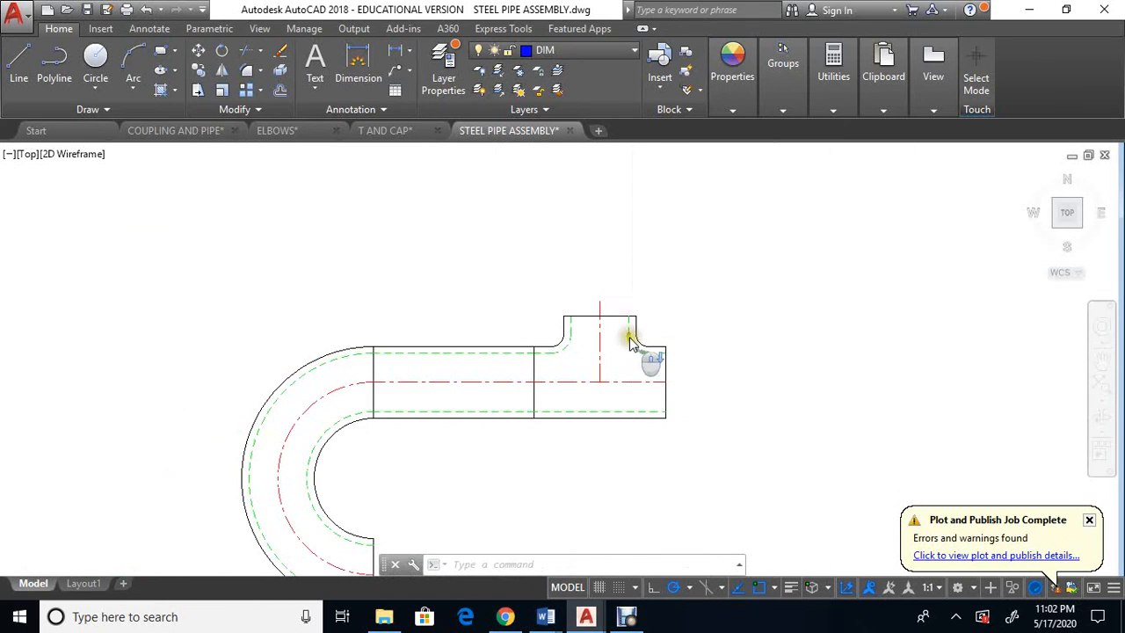
pyautogui.scroll(-3, 629, 341)
pyautogui.scroll(-3, 527, 369)
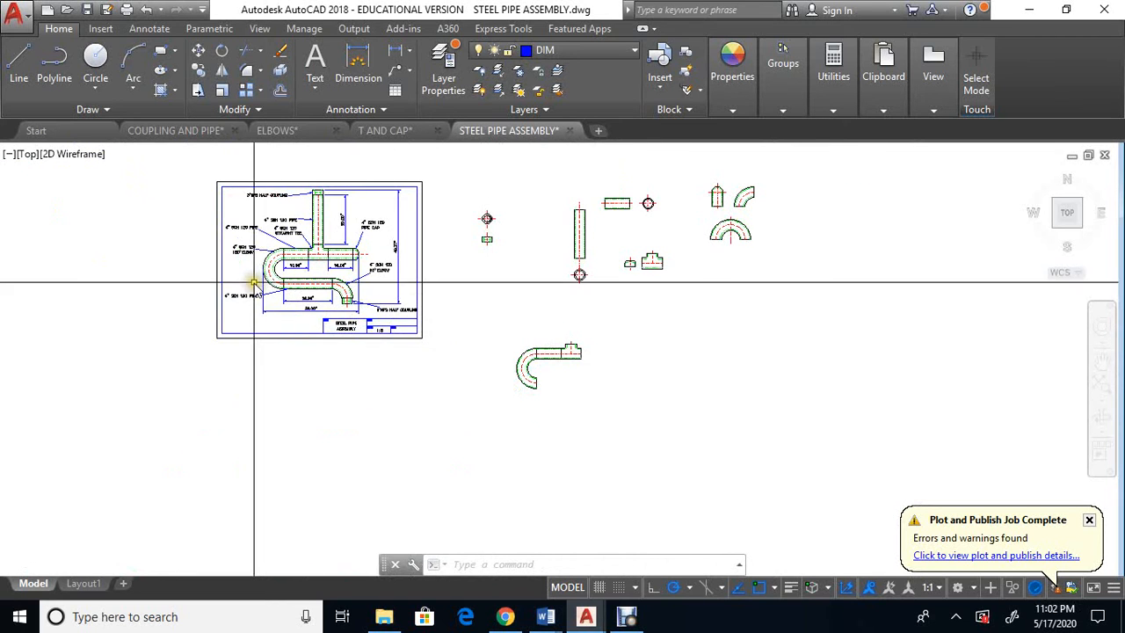
pyautogui.scroll(4, 351, 282)
pyautogui.scroll(-2, 334, 255)
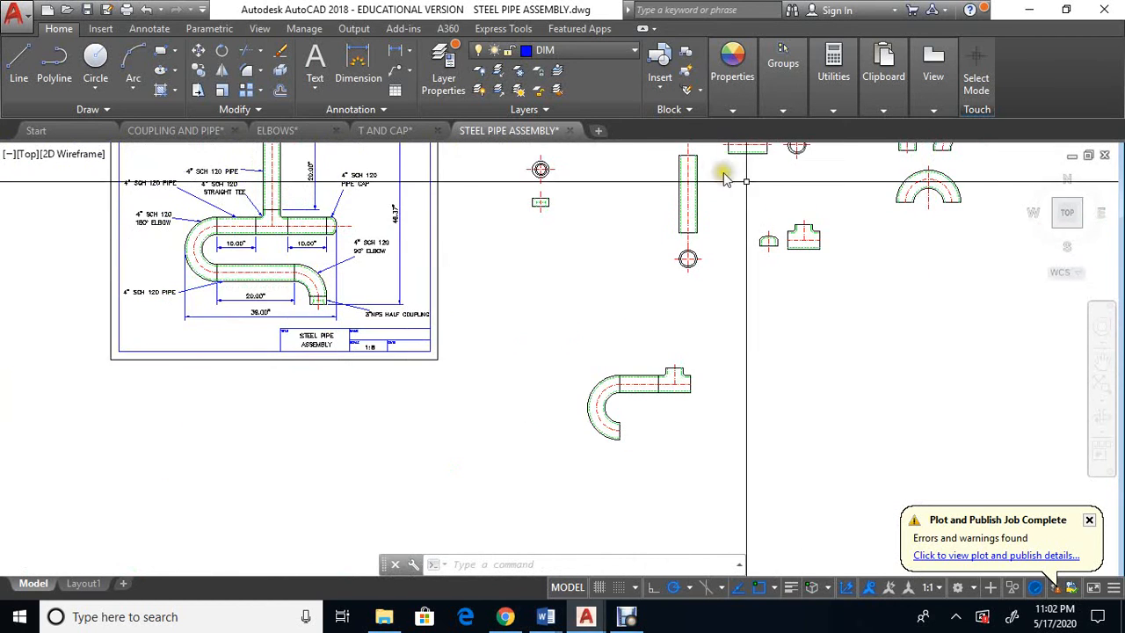
# Copy the long vertical pipe's side view into the empty space below the joined elbow, pipe and tee.
pyautogui.moveTo(725, 179); pyautogui.dragTo(699, 291, button='middle')
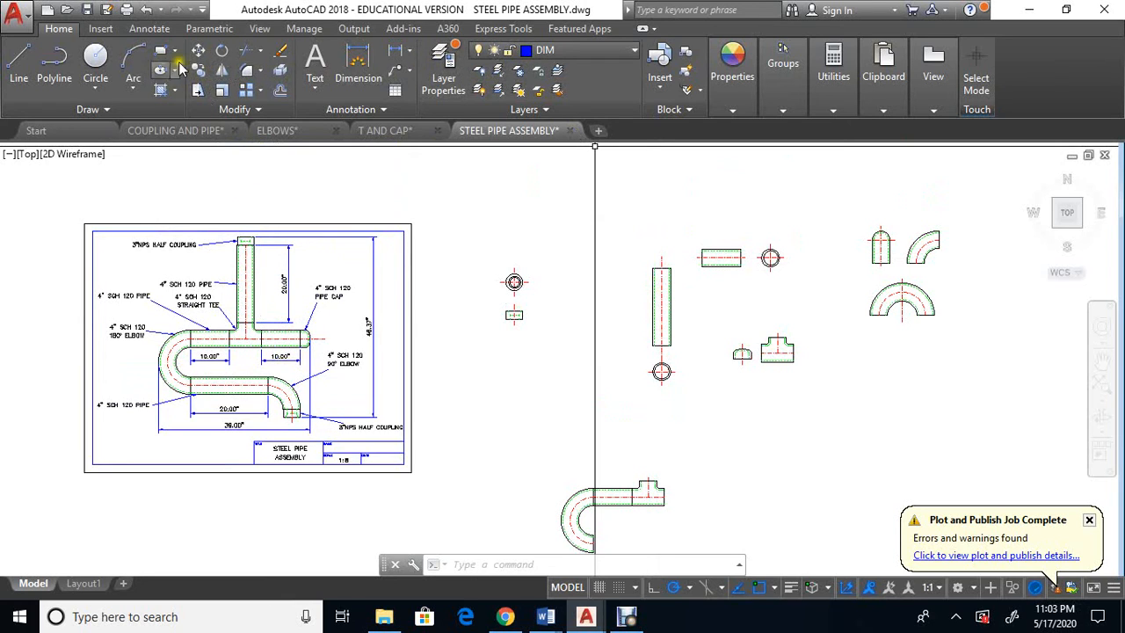
pyautogui.click(694, 354)
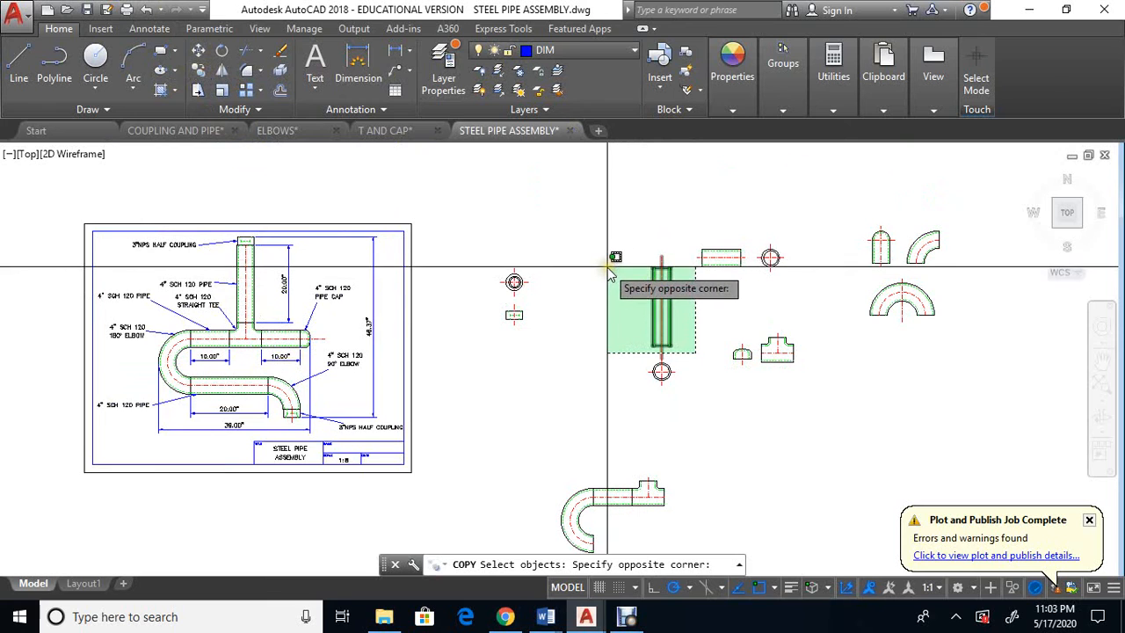
pyautogui.click(608, 266)
pyautogui.press('Return')
pyautogui.click(653, 306)
pyautogui.scroll(-4, 661, 343)
pyautogui.scroll(2, 652, 406)
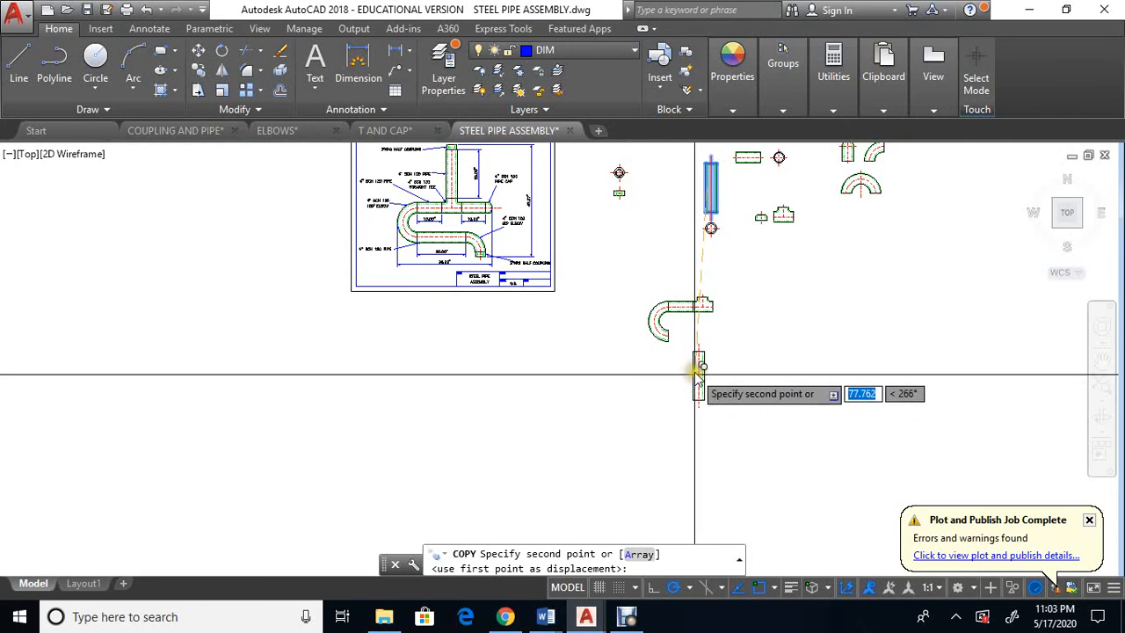
pyautogui.click(698, 369)
pyautogui.press('Return')
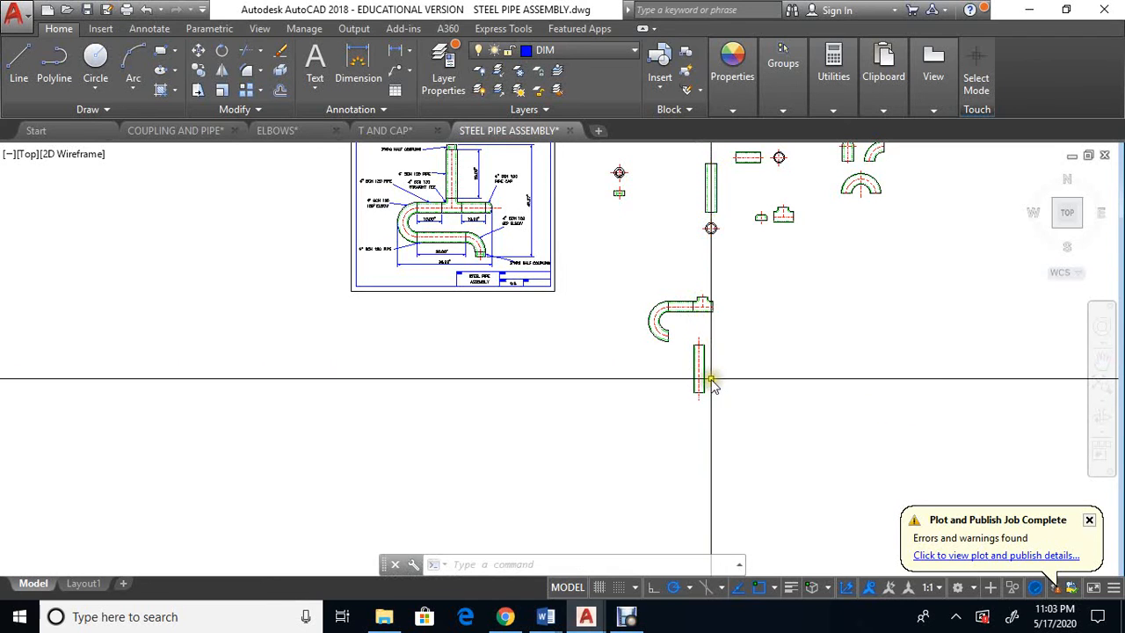
# Rotate the copied long pipe 90° counterclockwise about its upper left corner so that it lies horizontal.
pyautogui.scroll(4, 712, 384)
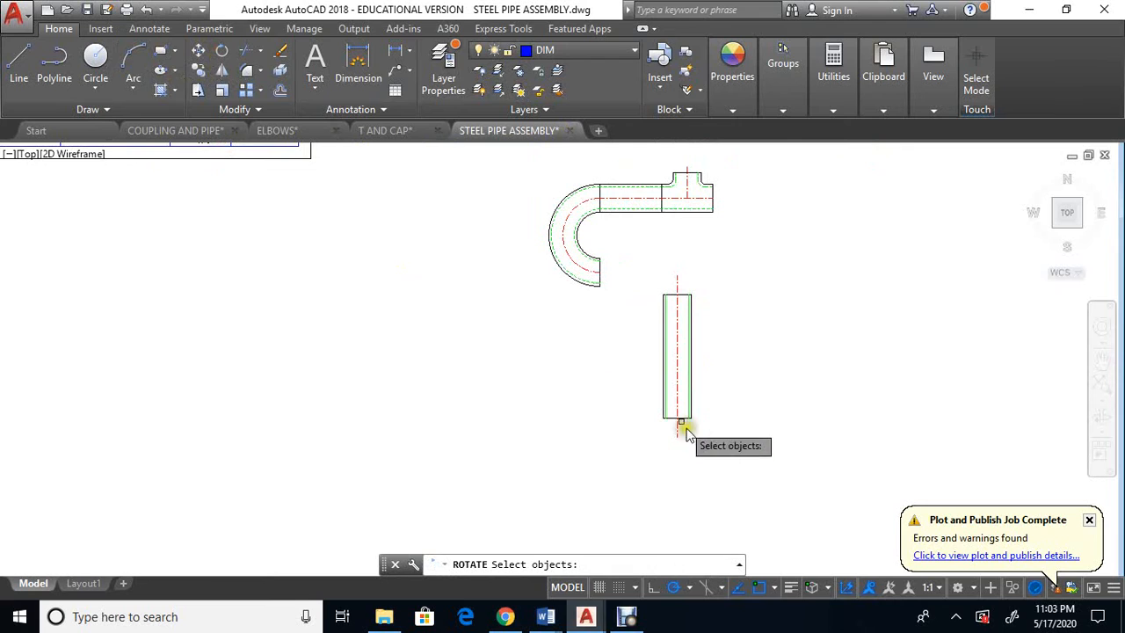
pyautogui.click(637, 276)
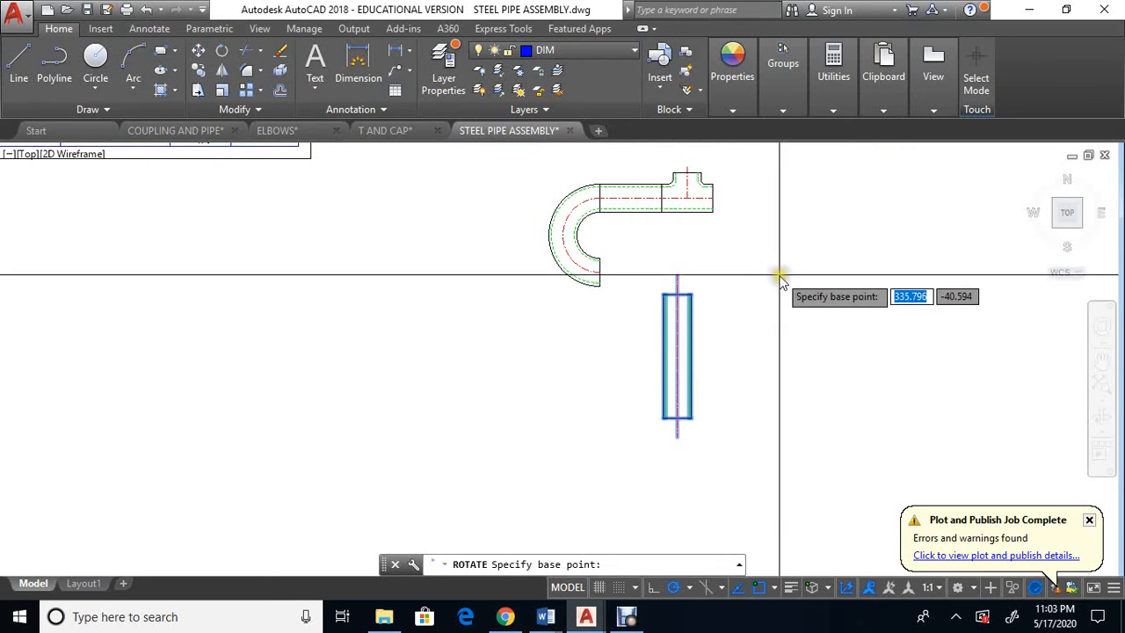
pyautogui.click(663, 294)
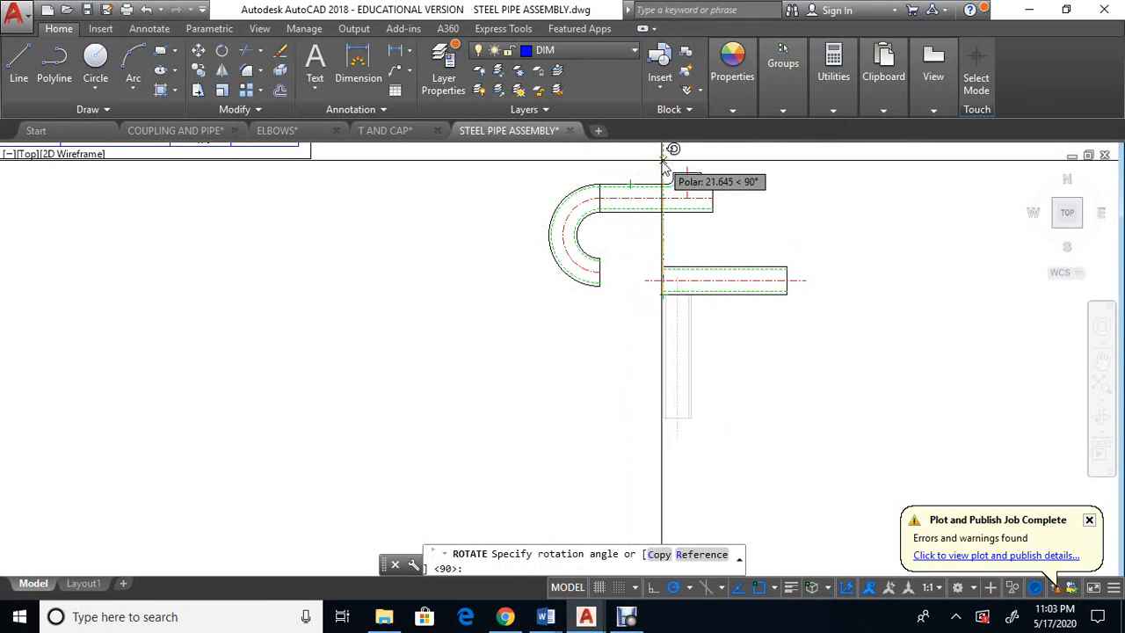
pyautogui.click(666, 167)
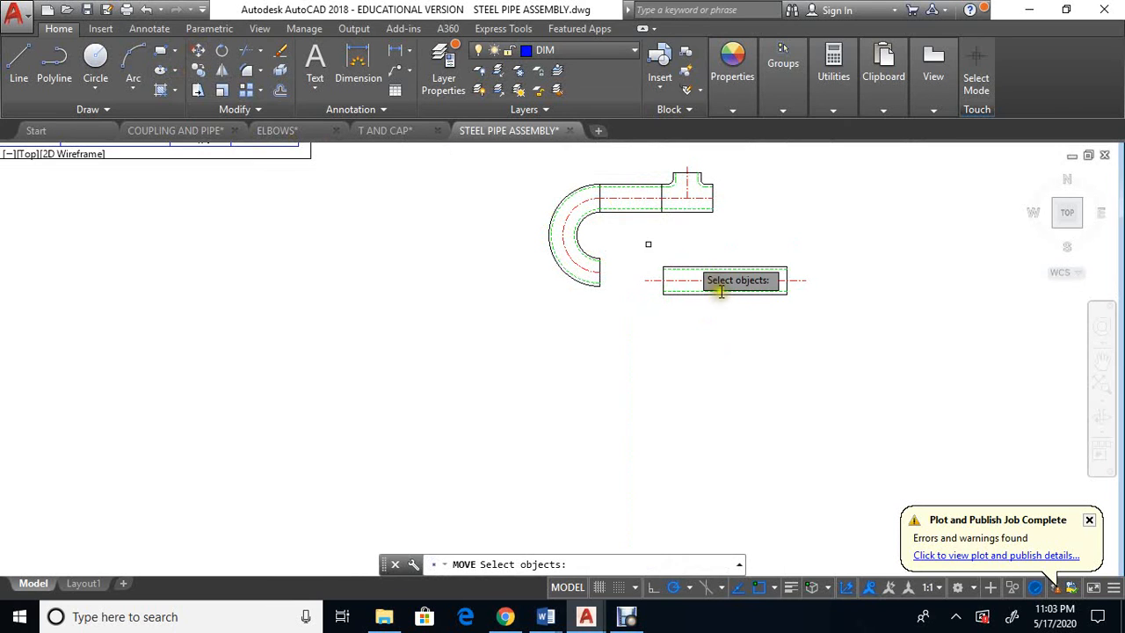
# Move the horizontal long pipe so that its lower left corner meets the bottom corner of the 180° elbow's lower end.
pyautogui.click(813, 306)
pyautogui.click(628, 249)
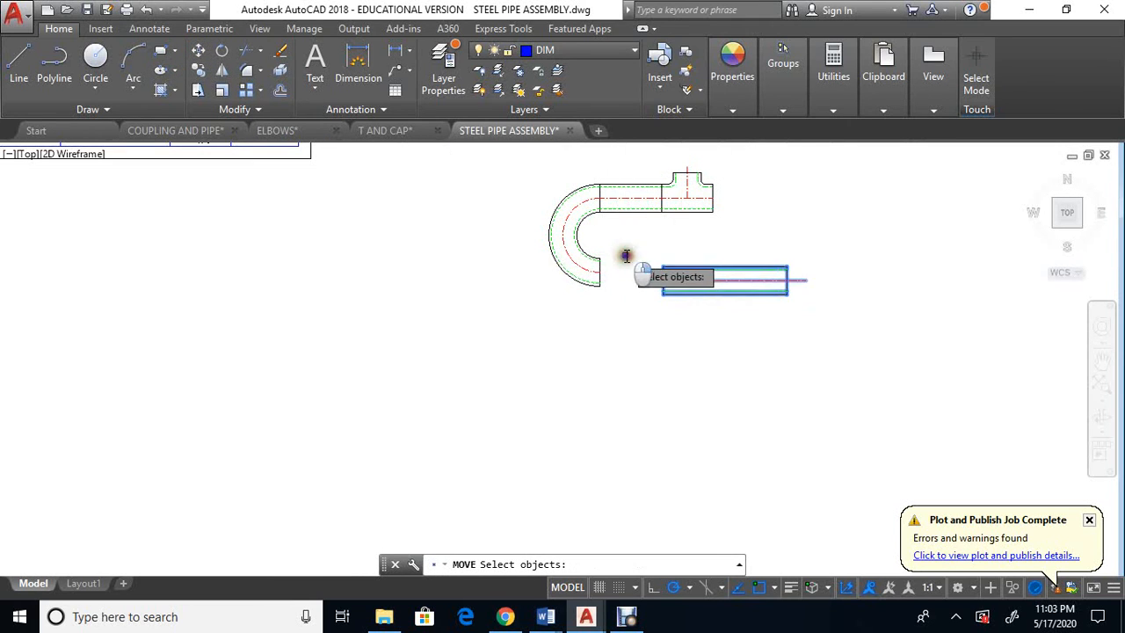
pyautogui.press('Return')
pyautogui.scroll(3, 632, 286)
pyautogui.click(710, 310)
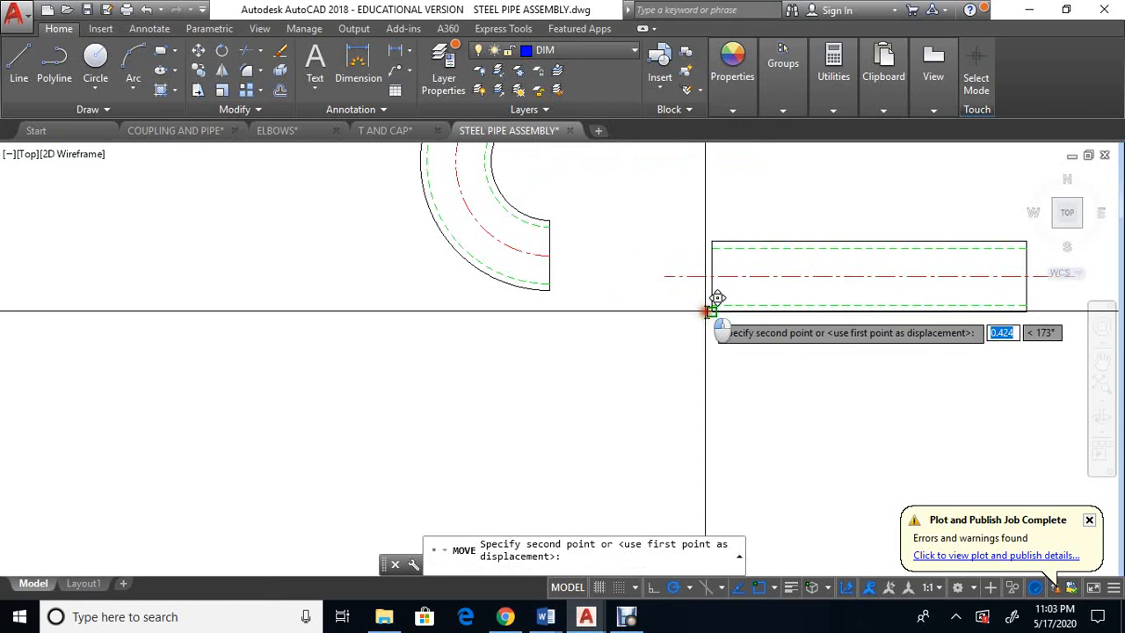
pyautogui.click(546, 285)
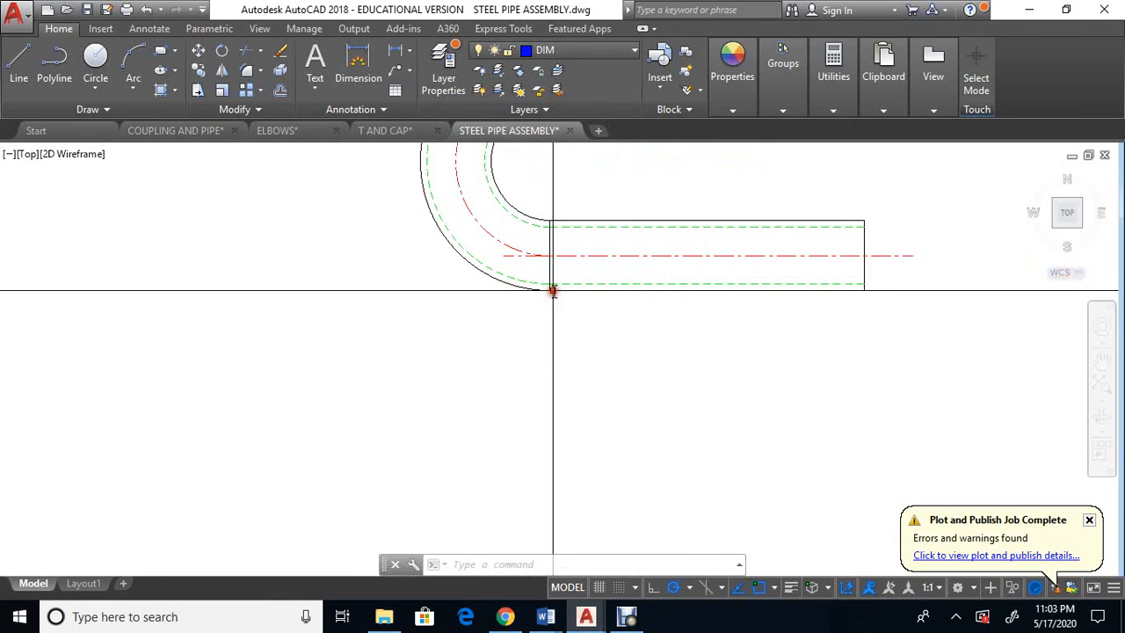
# Shorten the long pipe's centerline at both ends, to the elbow's centerline endpoint and to the pipe's right edge.
pyautogui.click(503, 256)
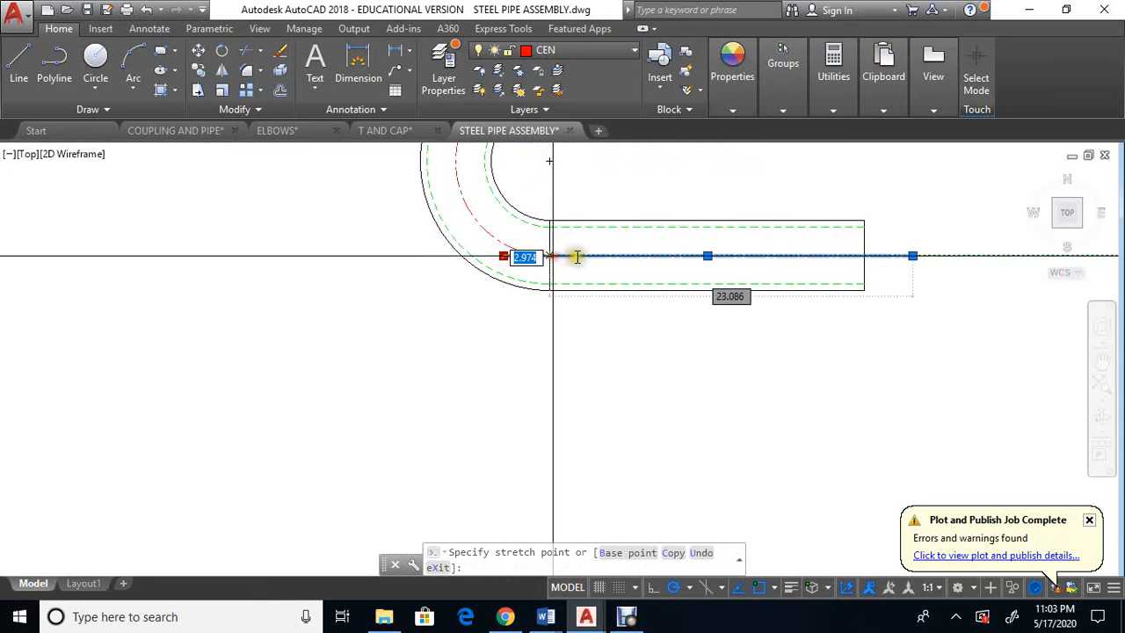
pyautogui.click(548, 256)
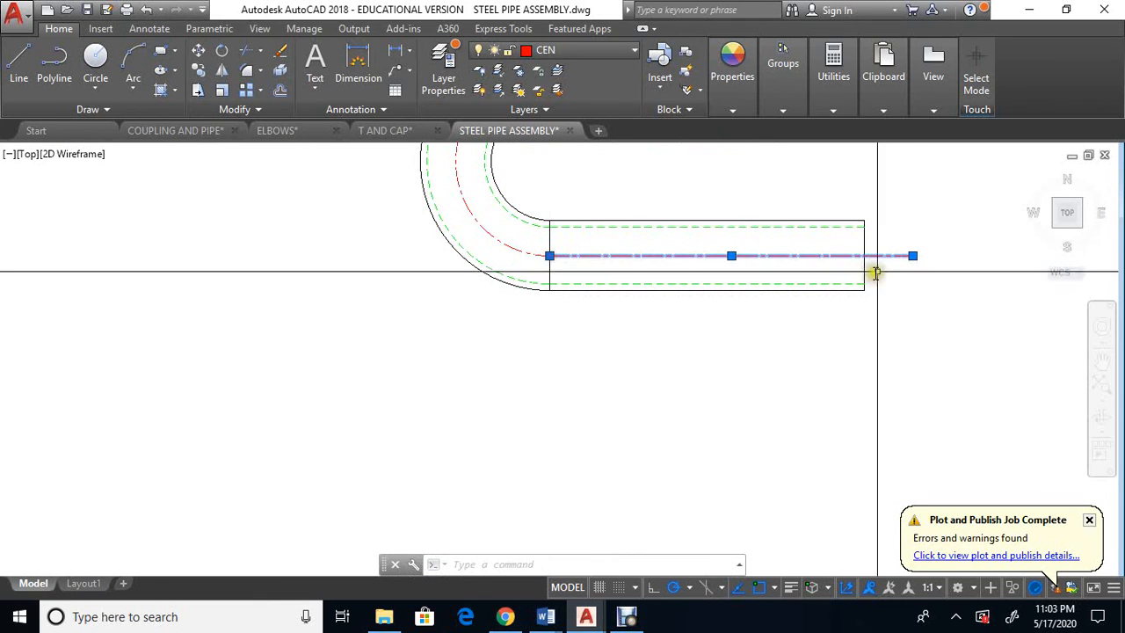
pyautogui.click(914, 256)
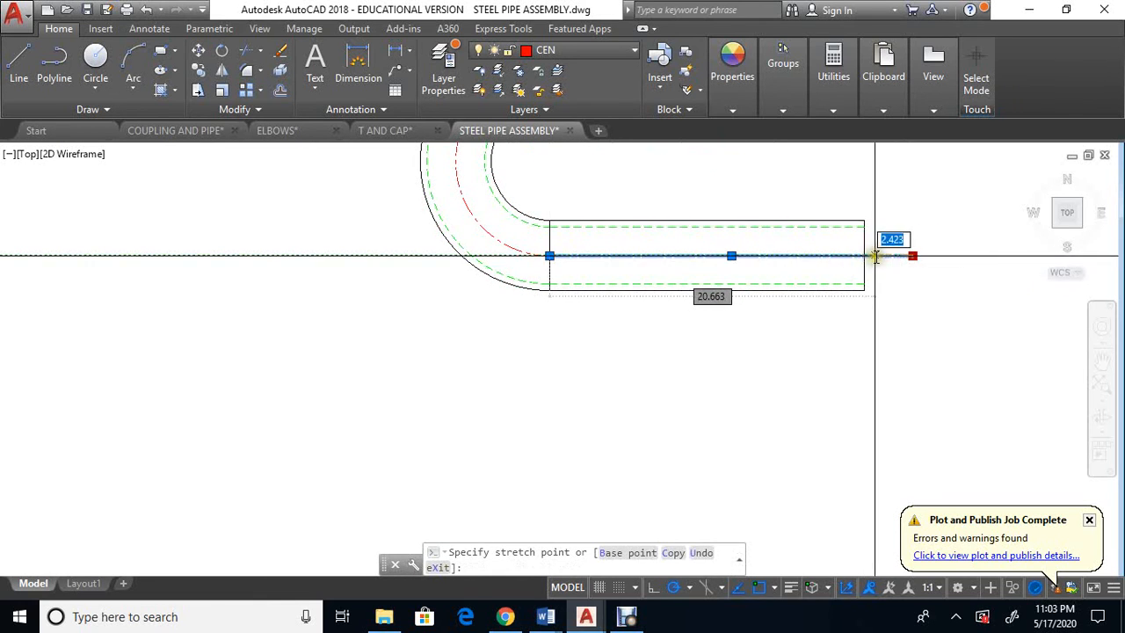
pyautogui.click(865, 255)
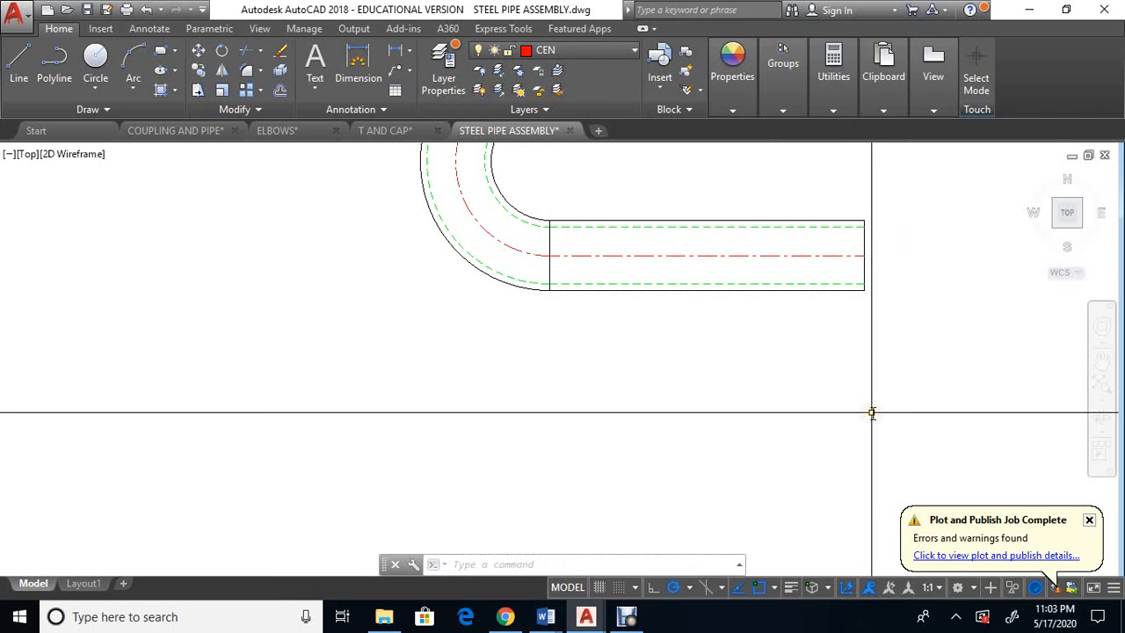
# Examine the reference sheet's pipe cap, 90° elbow, half couplings, callouts and dimensions against the partly built assembly.
pyautogui.scroll(-5, 871, 412)
pyautogui.moveTo(364, 246); pyautogui.dragTo(409, 403, button='middle')
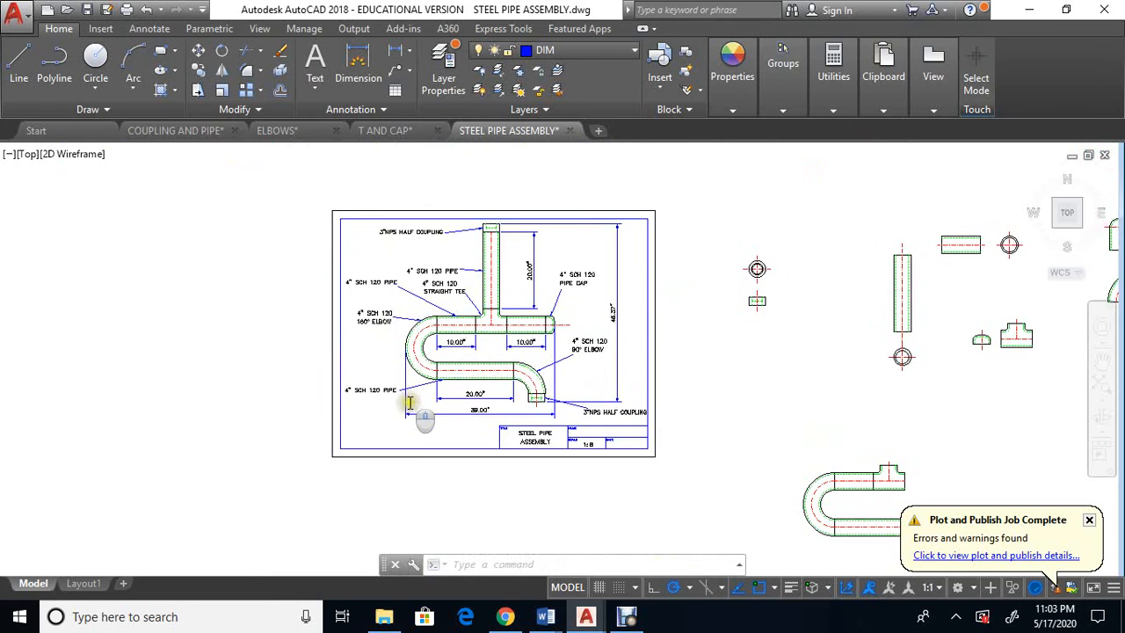
pyautogui.scroll(2, 442, 380)
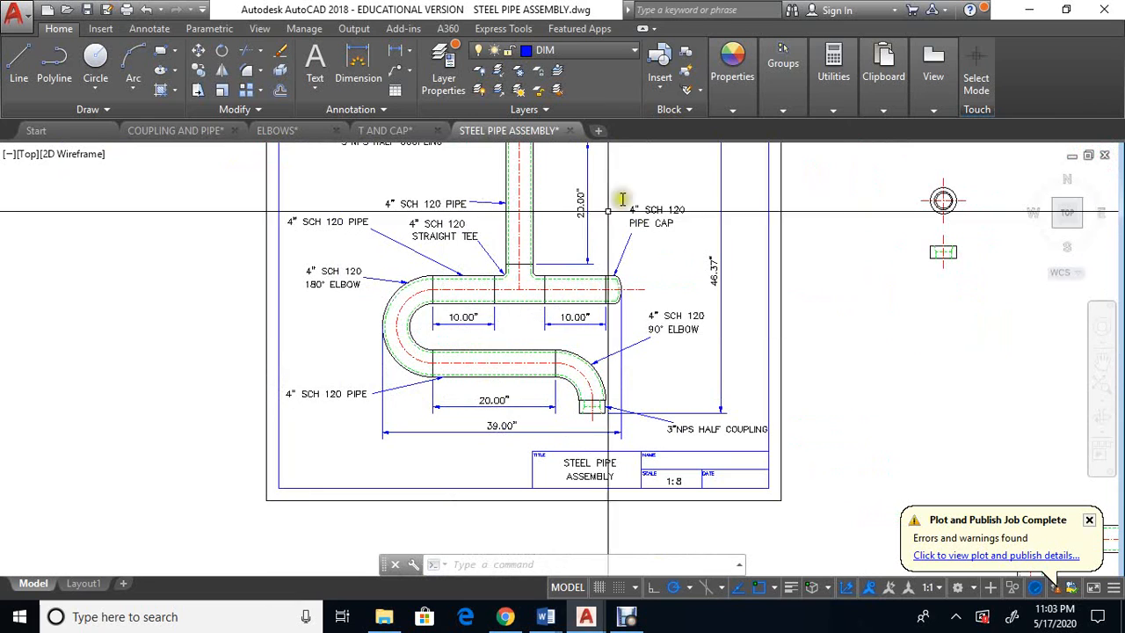
pyautogui.moveTo(618, 221); pyautogui.dragTo(612, 313, button='middle')
pyautogui.scroll(-2, 857, 305)
pyautogui.moveTo(858, 306); pyautogui.dragTo(613, 318, button='middle')
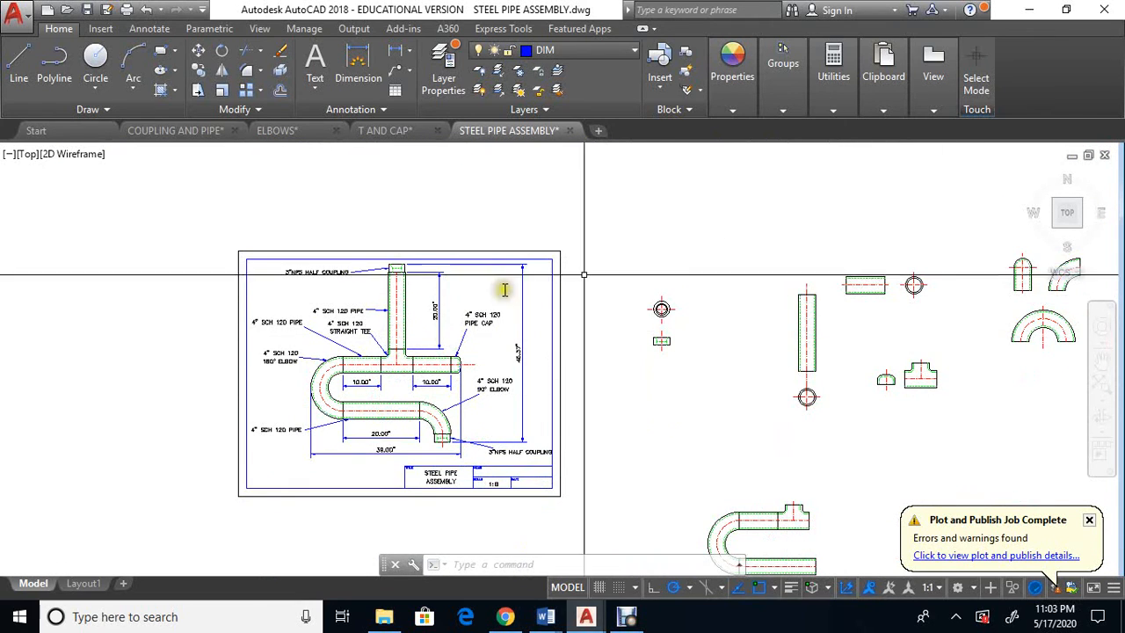
pyautogui.scroll(4, 422, 387)
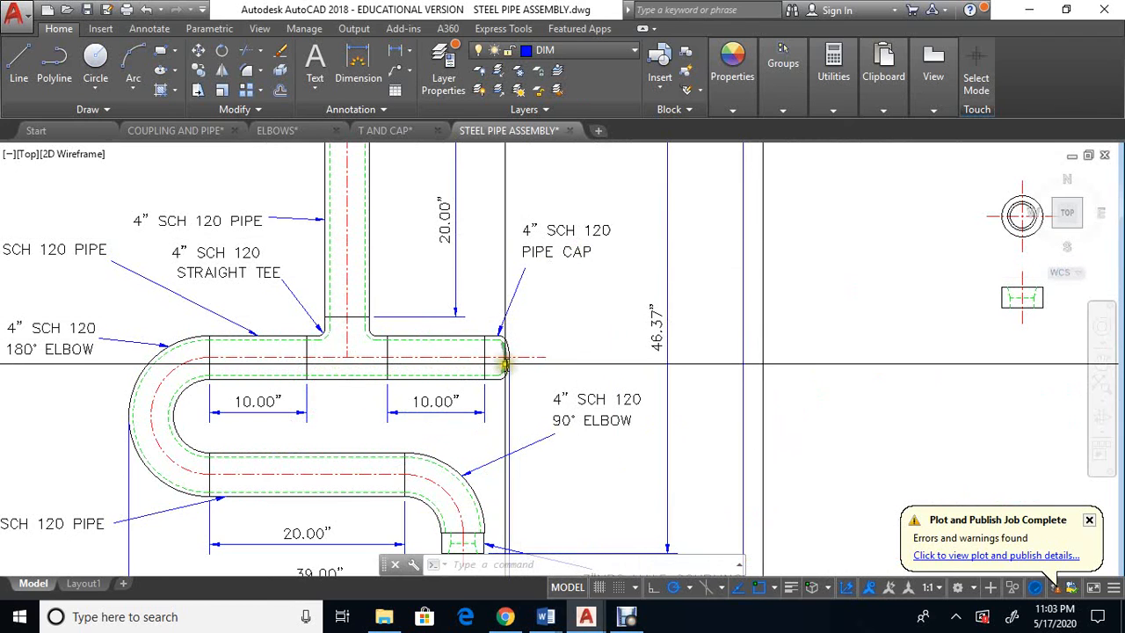
pyautogui.scroll(-2, 597, 397)
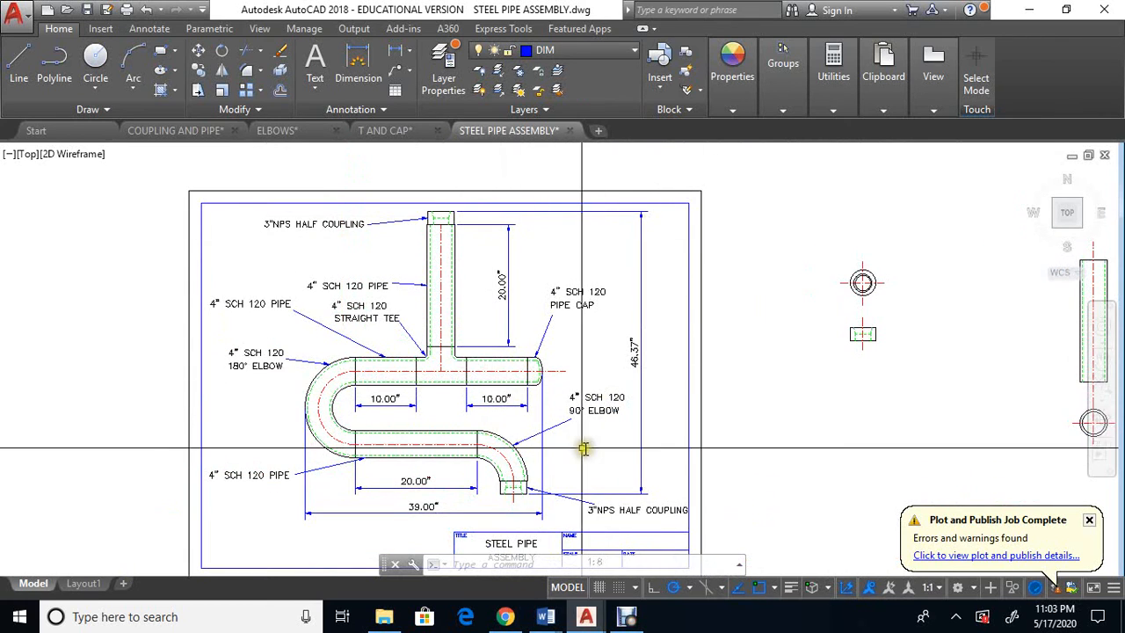
pyautogui.scroll(2, 567, 427)
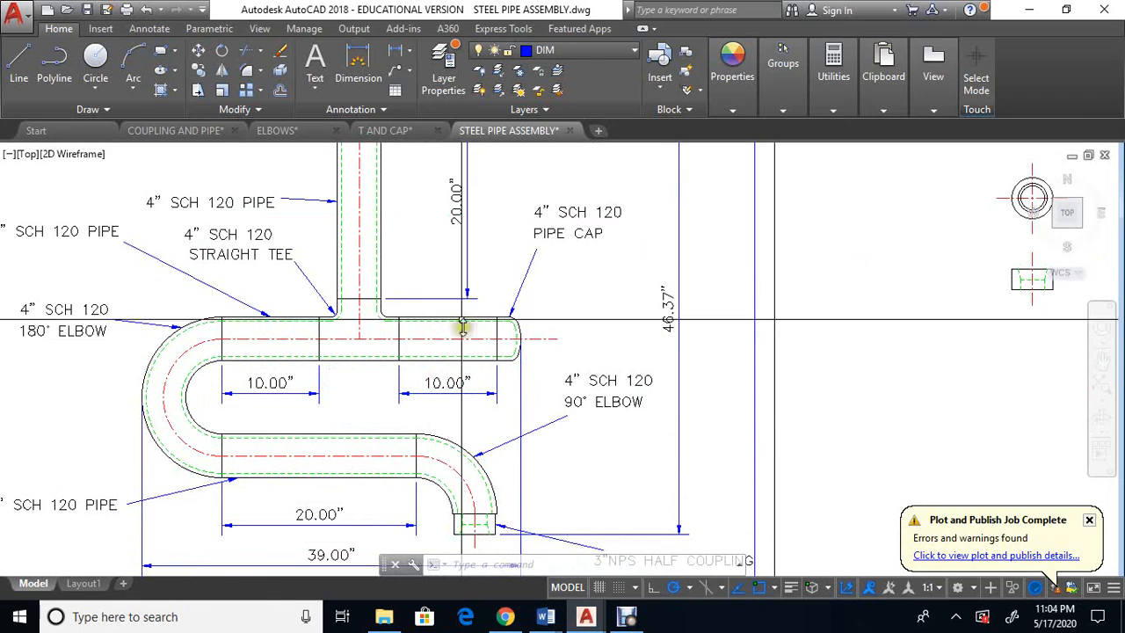
# View the multileader styles available for the callouts in the Multileader Style Manager, then close it.
pyautogui.click(337, 112)
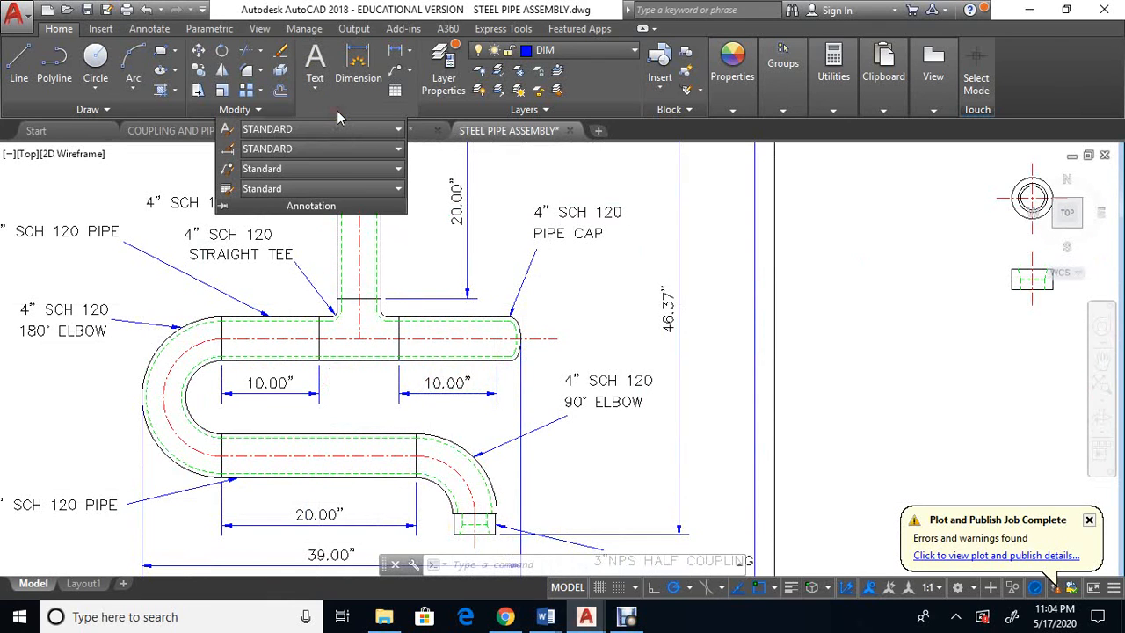
pyautogui.click(227, 169)
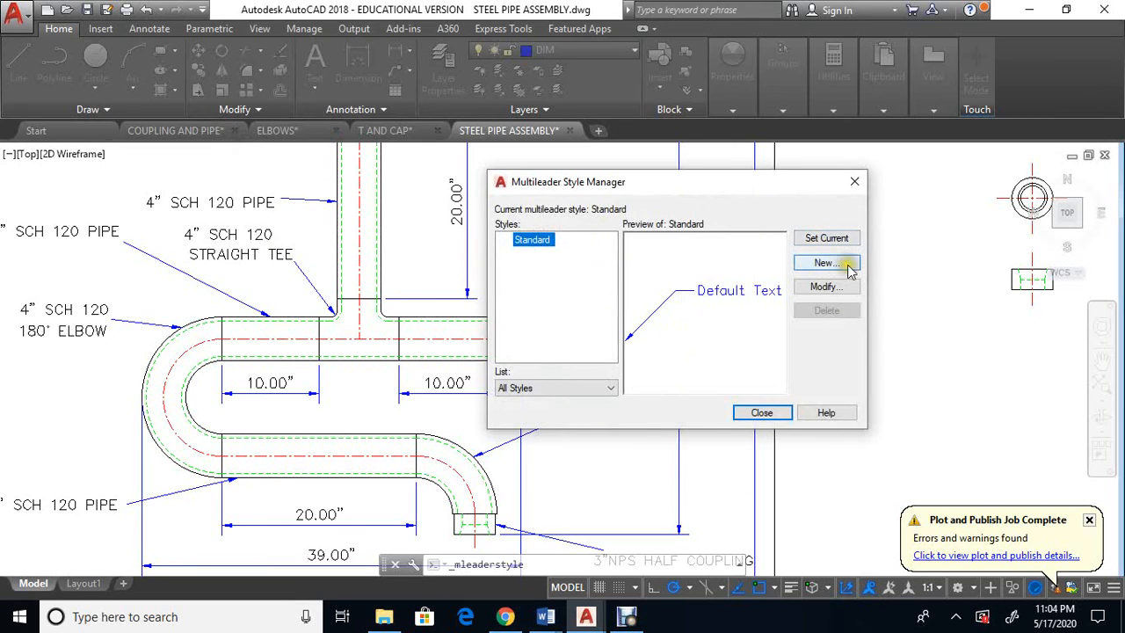
pyautogui.click(852, 181)
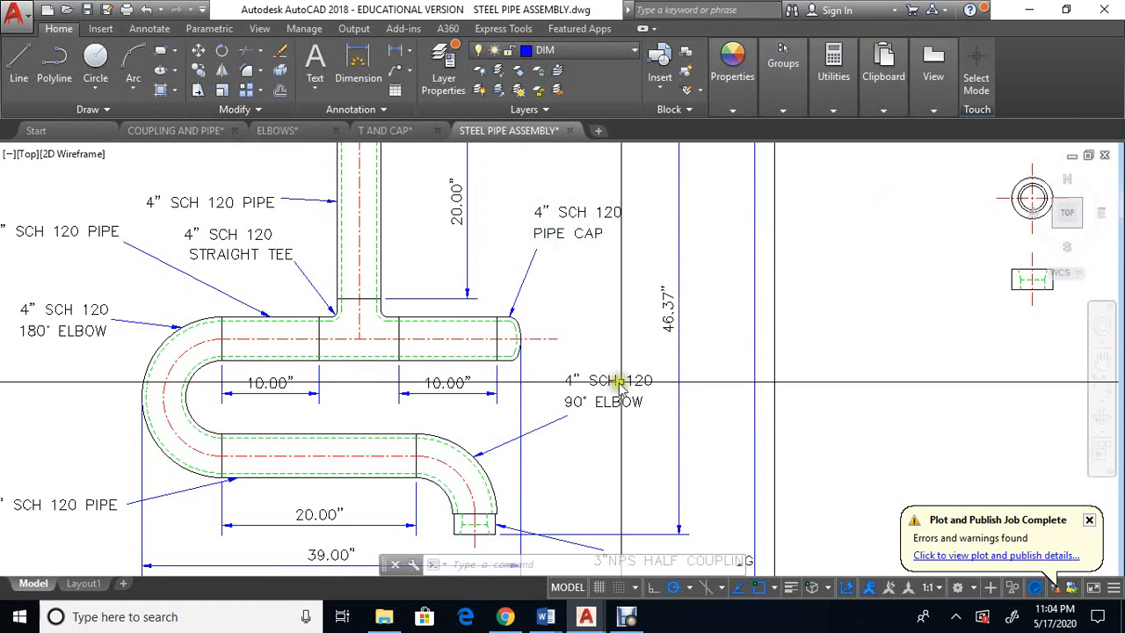
pyautogui.scroll(-4, 673, 427)
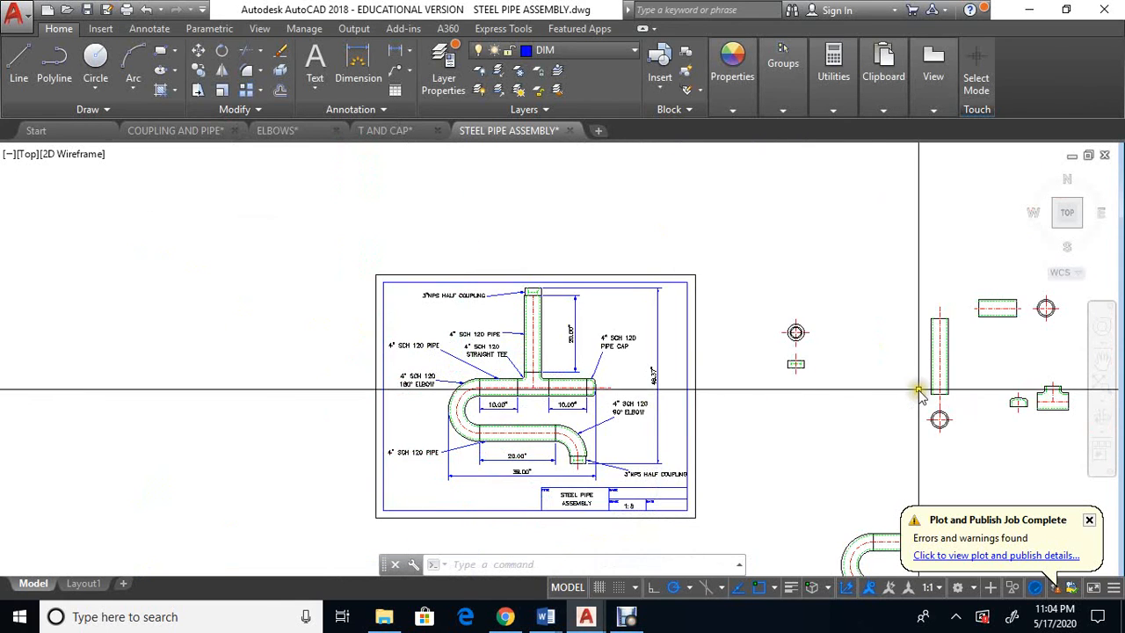
pyautogui.moveTo(916, 390); pyautogui.dragTo(622, 323, button='middle')
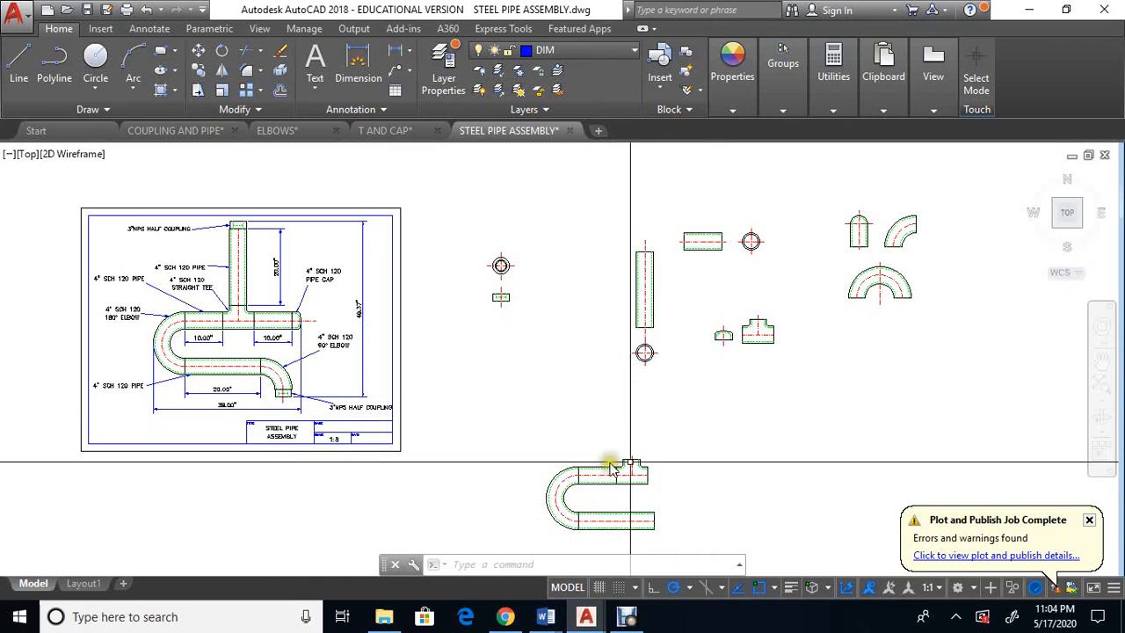
pyautogui.scroll(2, 326, 459)
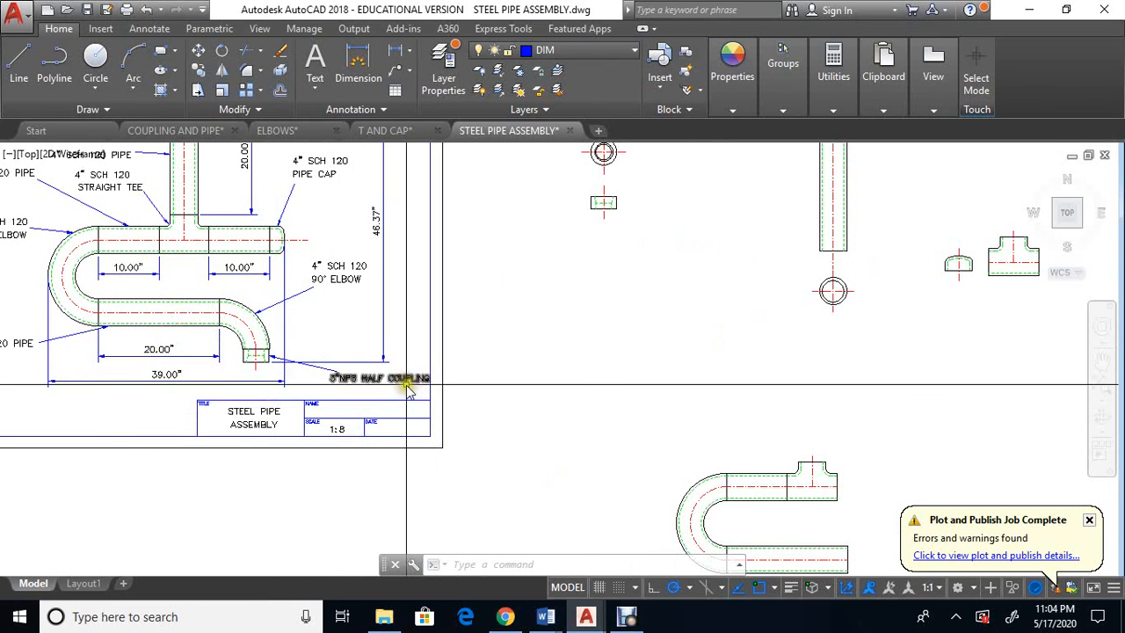
pyautogui.scroll(-2, 649, 409)
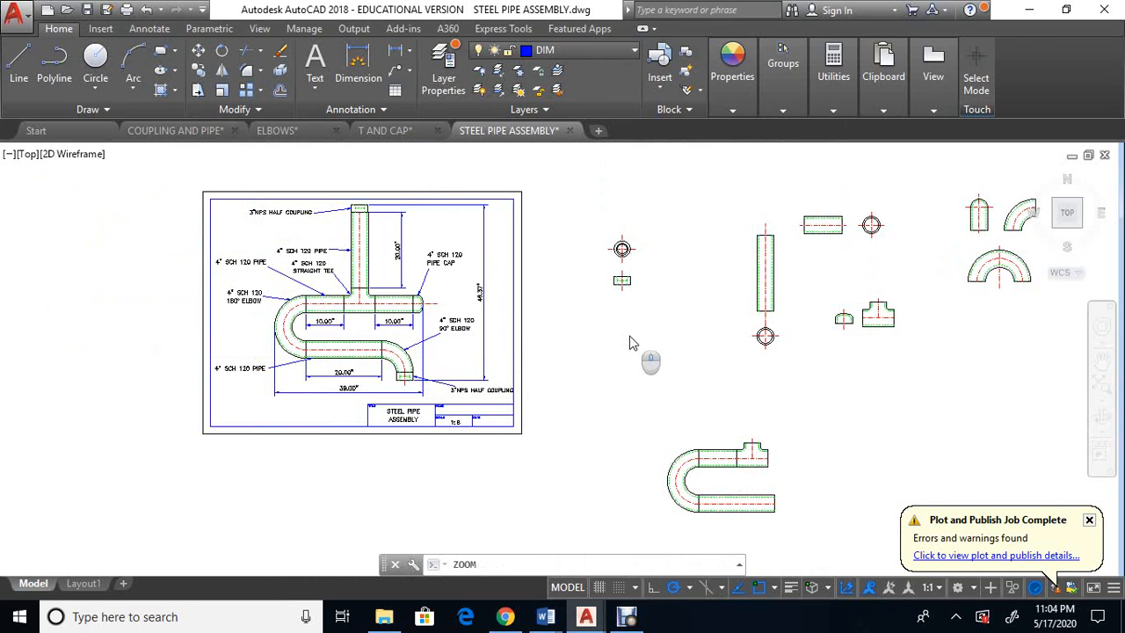
pyautogui.scroll(1, 629, 343)
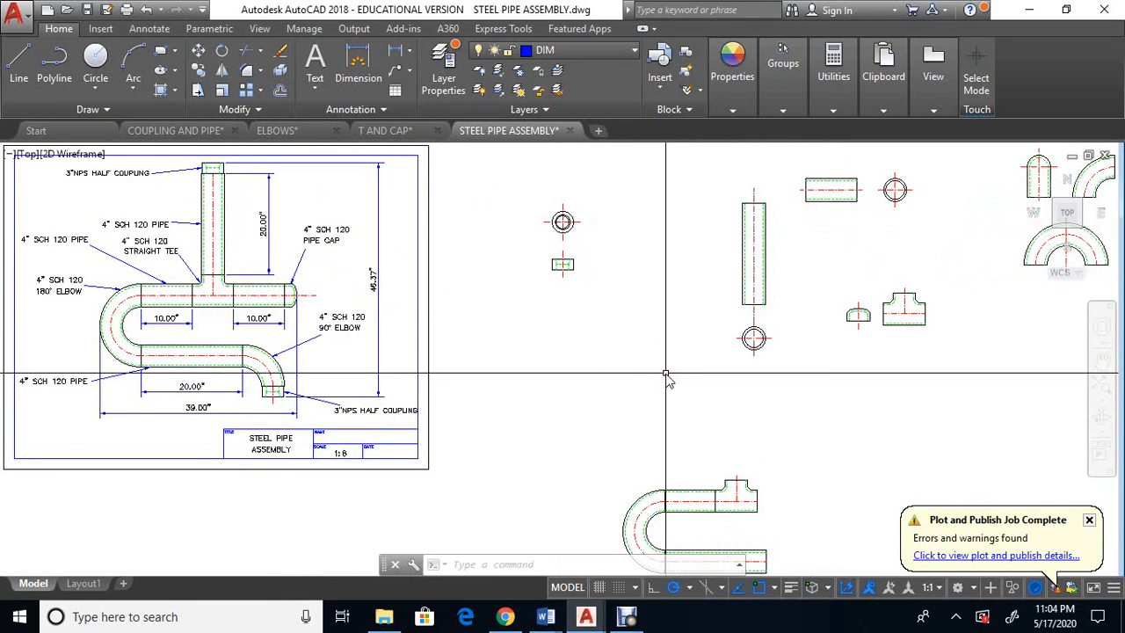